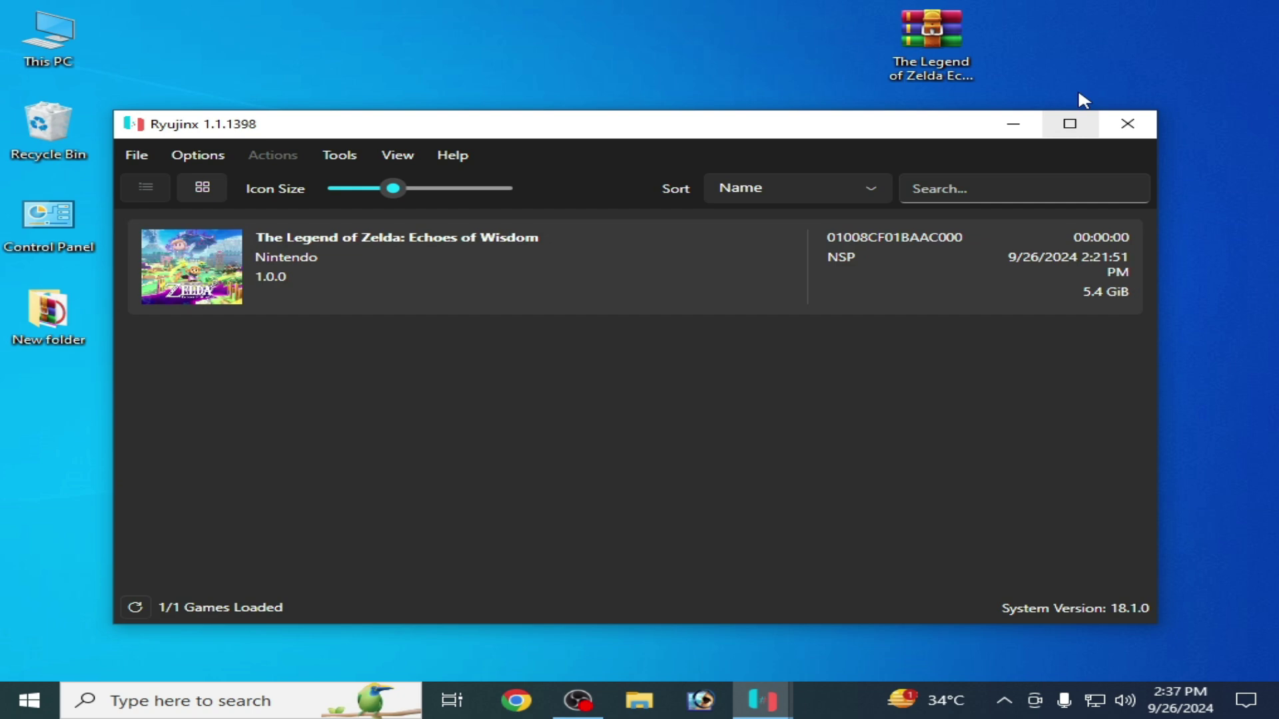
# - Extract the Legend of Zelda Echoes of Wisdom mods archive into its own desktop folder and look over the extracted mod folders
pyautogui.moveTo(917, 38); pyautogui.dragTo(622, 38)
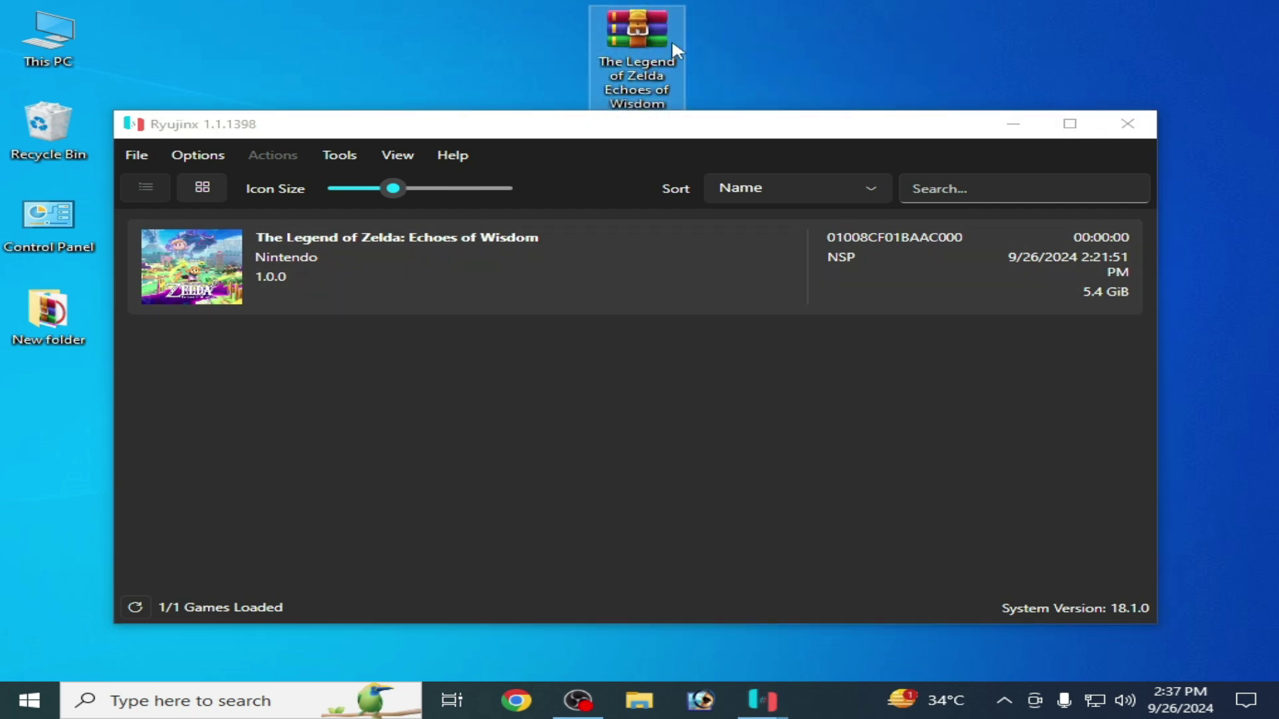
pyautogui.rightClick(635, 48)
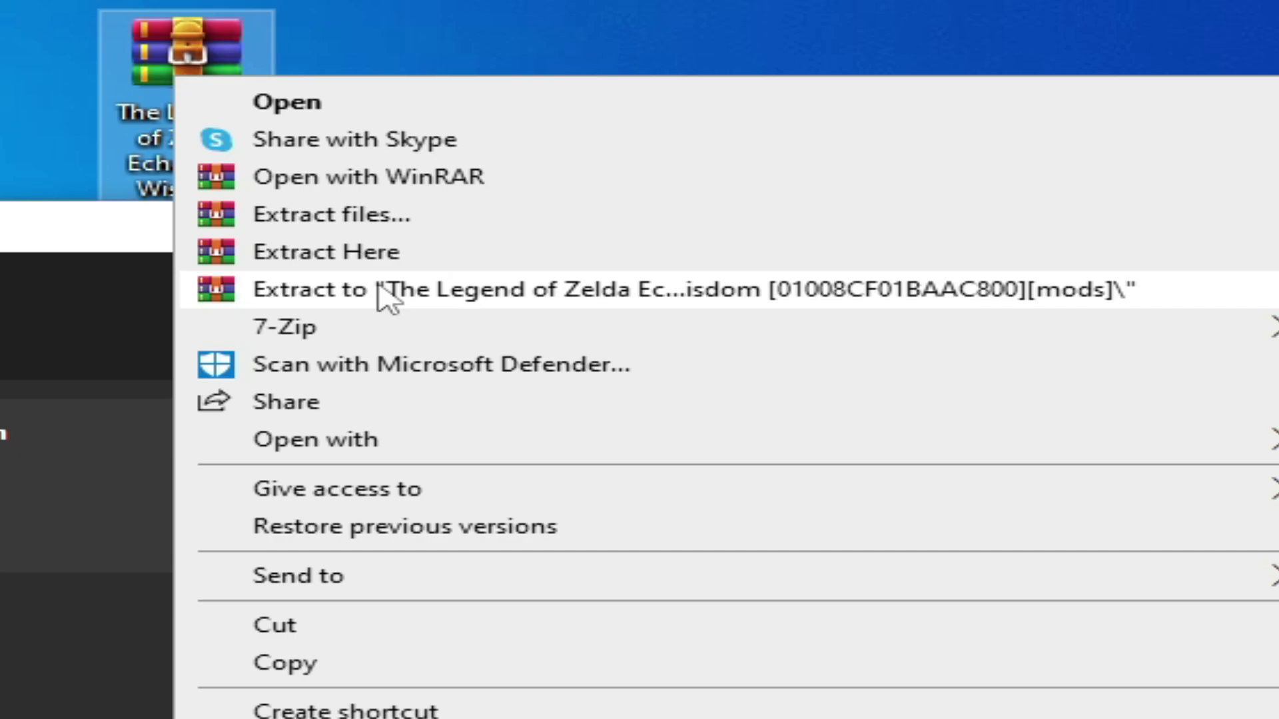
pyautogui.click(743, 160)
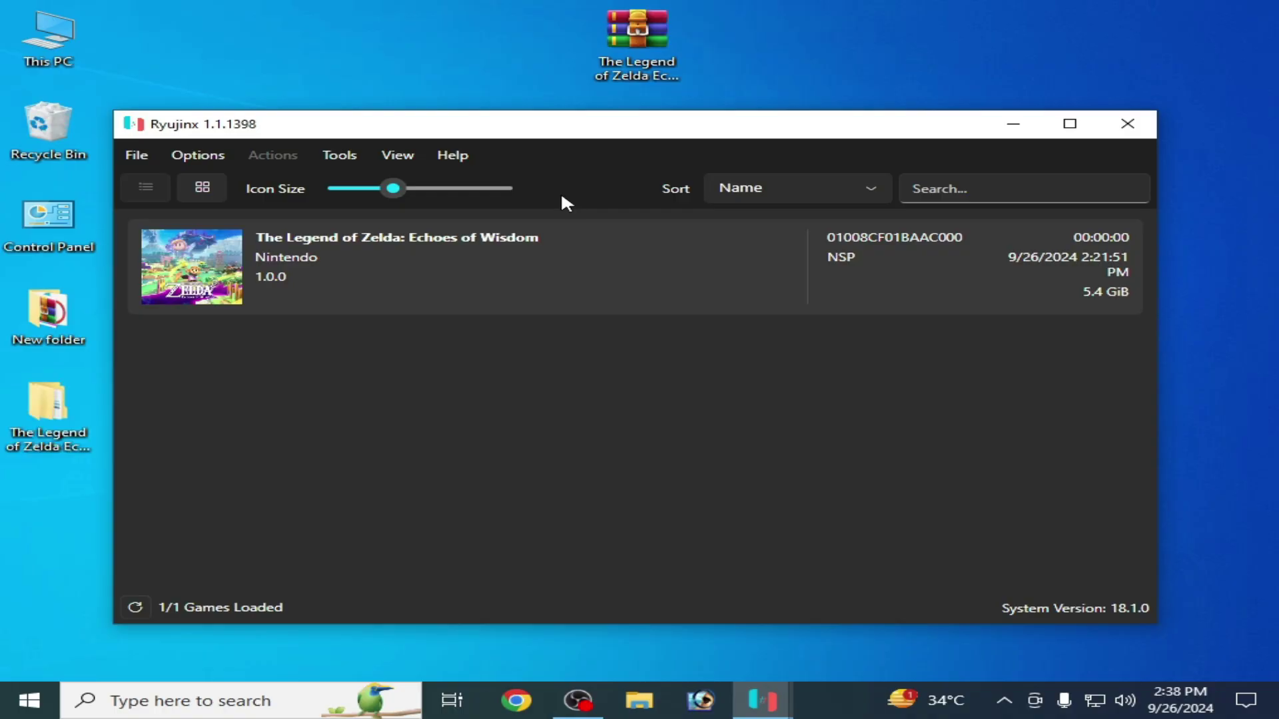
pyautogui.doubleClick(48, 413)
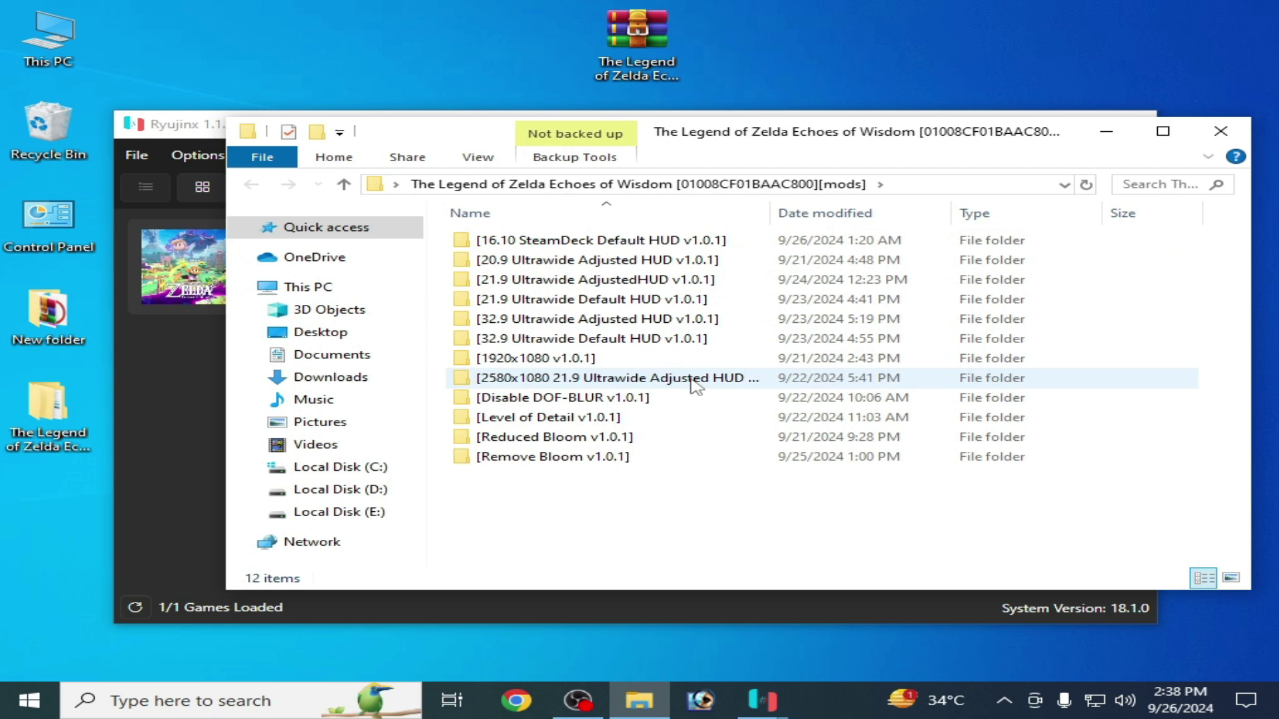
pyautogui.click(1219, 133)
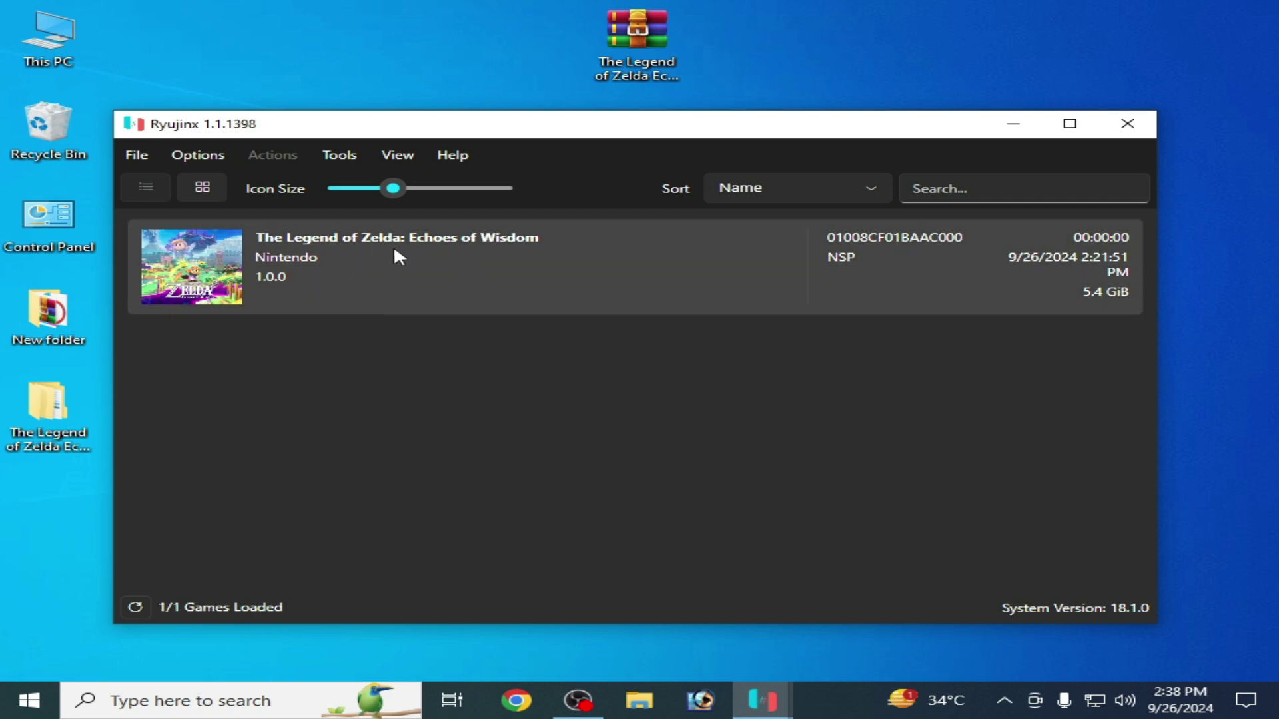
# - In the emulator's CPU settings, choose Host Unchecked (fastest, unsafe) as the memory manager mode
pyautogui.click(206, 155)
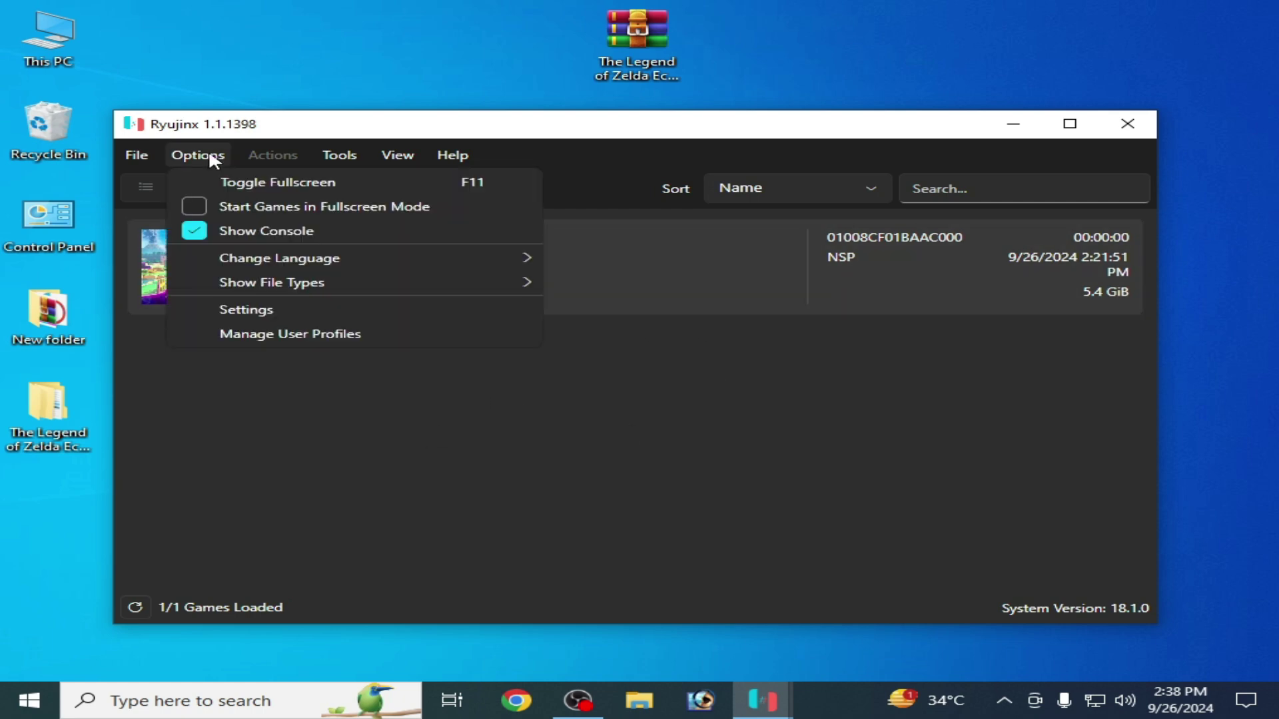
pyautogui.click(246, 309)
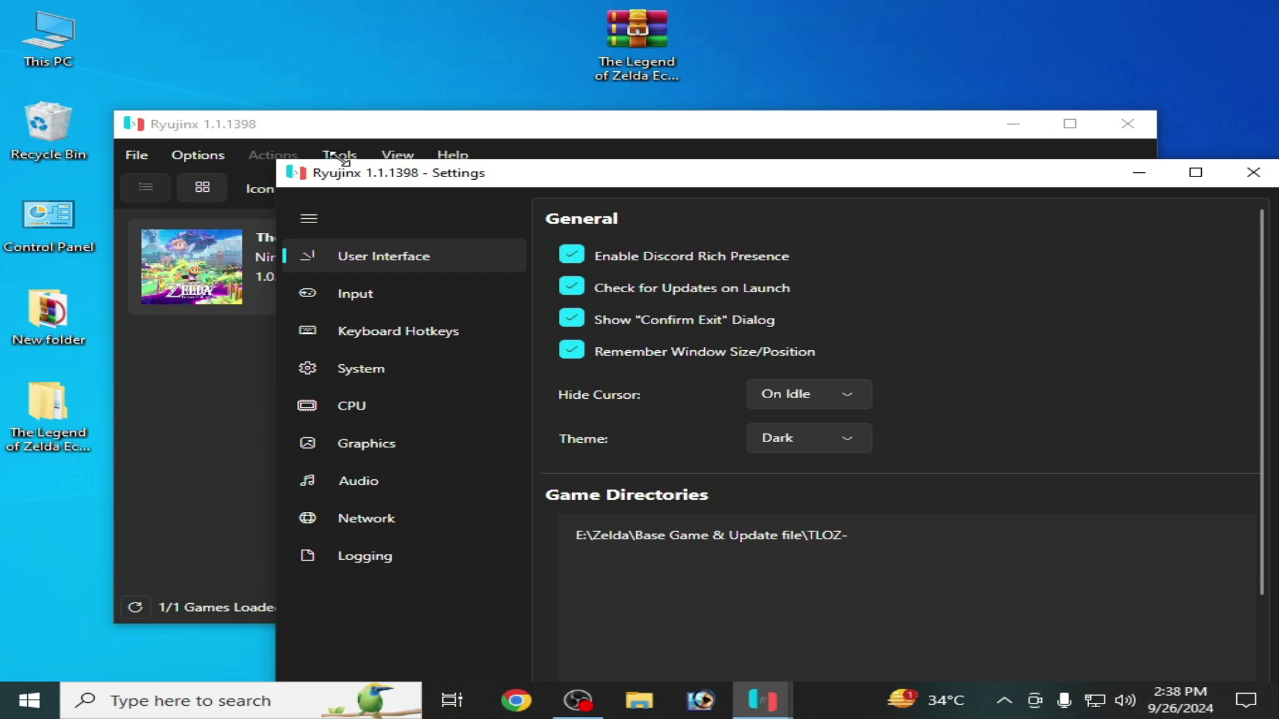
pyautogui.moveTo(398, 185); pyautogui.dragTo(352, 106)
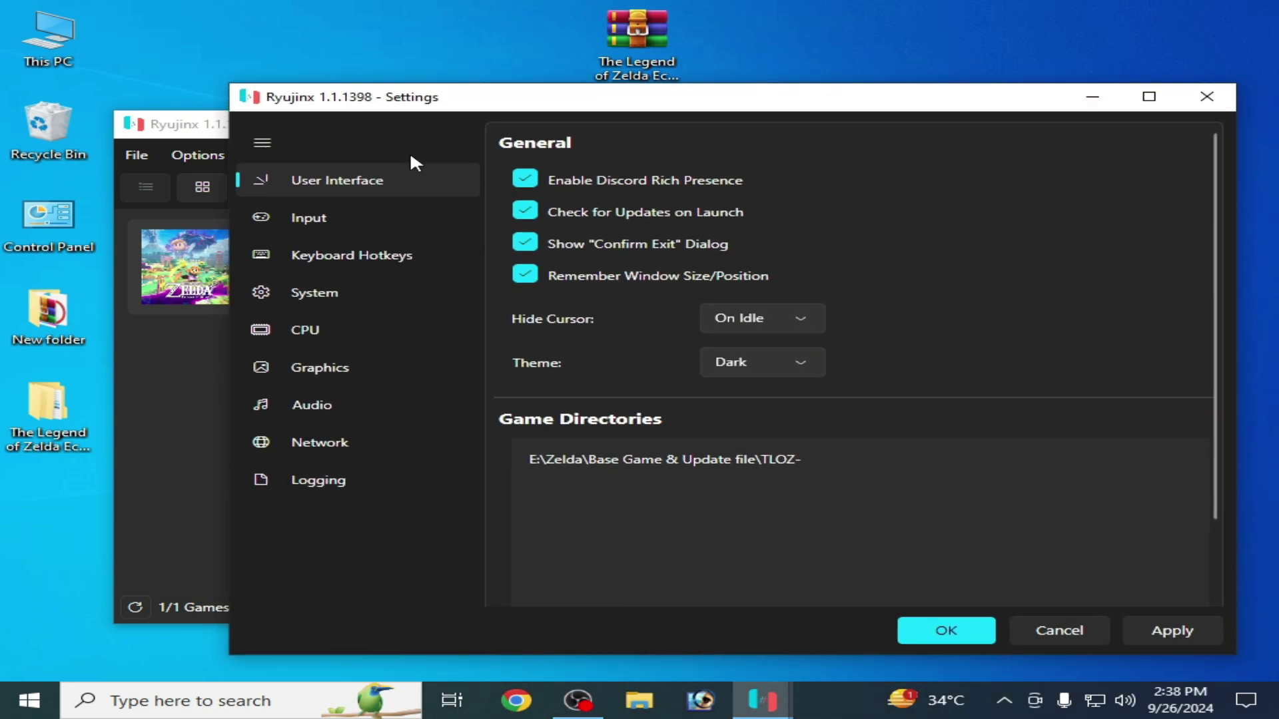
pyautogui.click(310, 337)
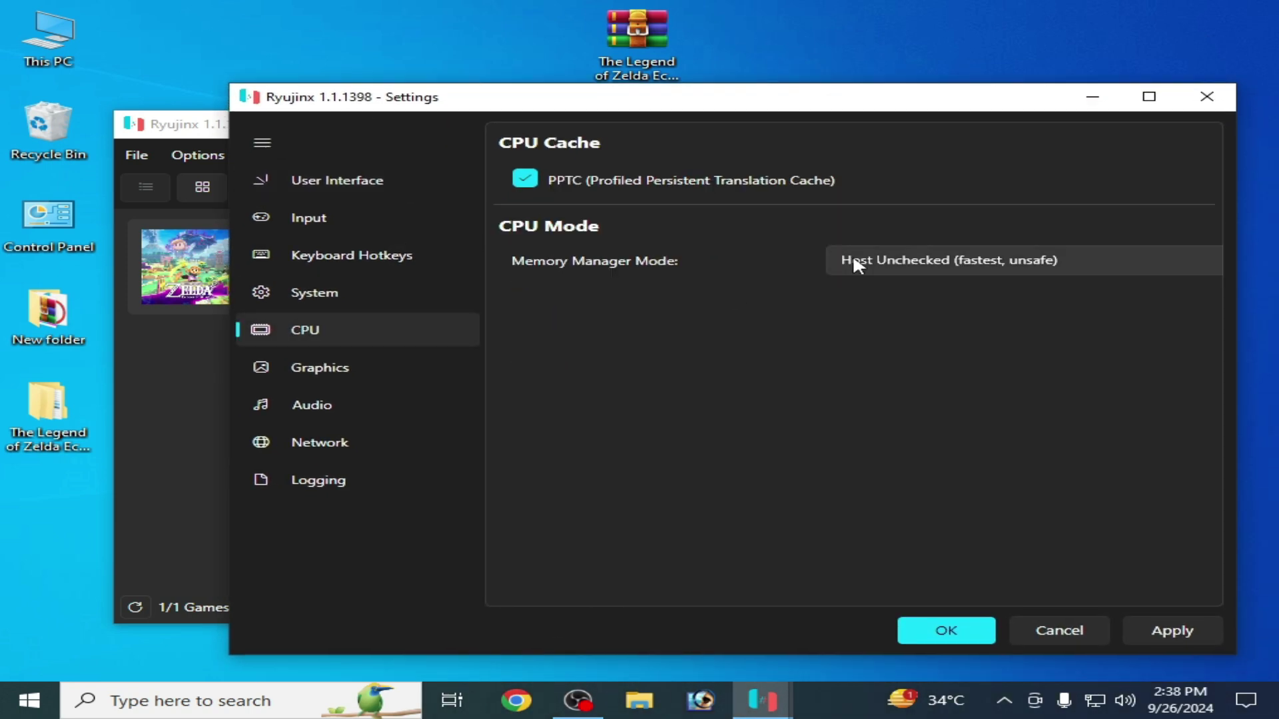
pyautogui.click(1016, 266)
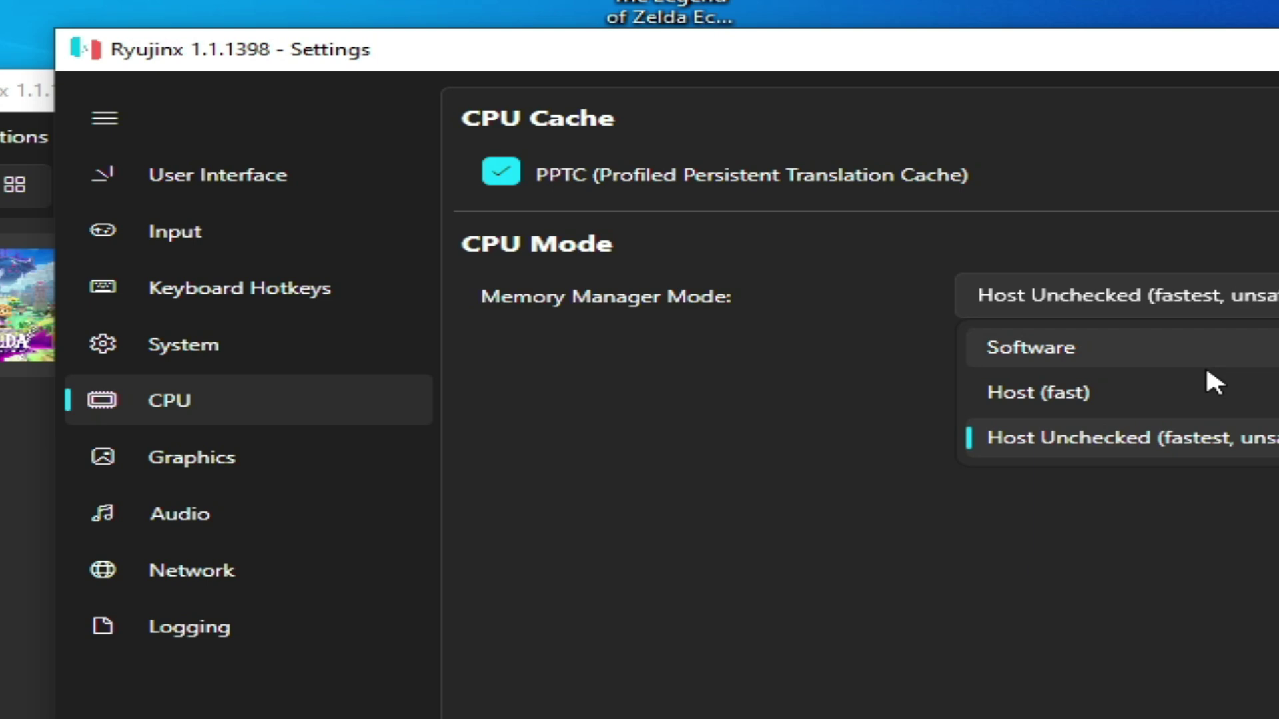
pyautogui.click(1127, 439)
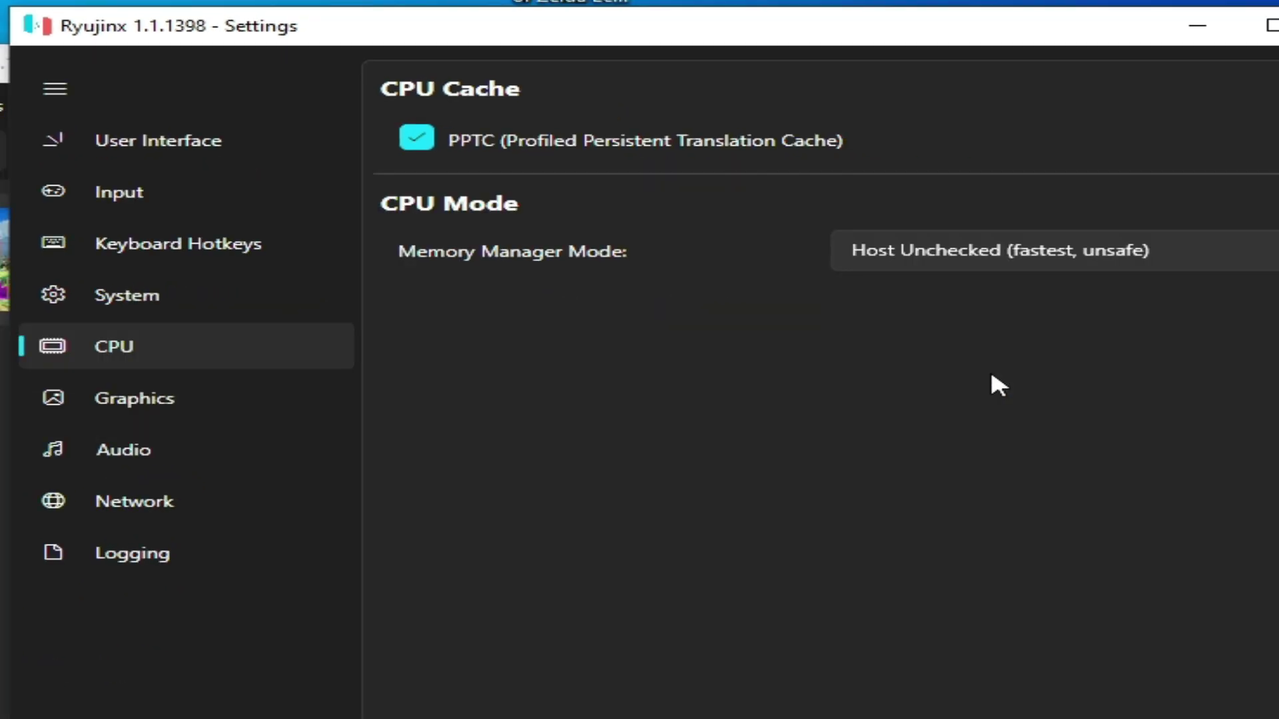
# - In the graphics settings, choose Vulkan as the graphics backend
pyautogui.click(144, 409)
pyautogui.click(427, 343)
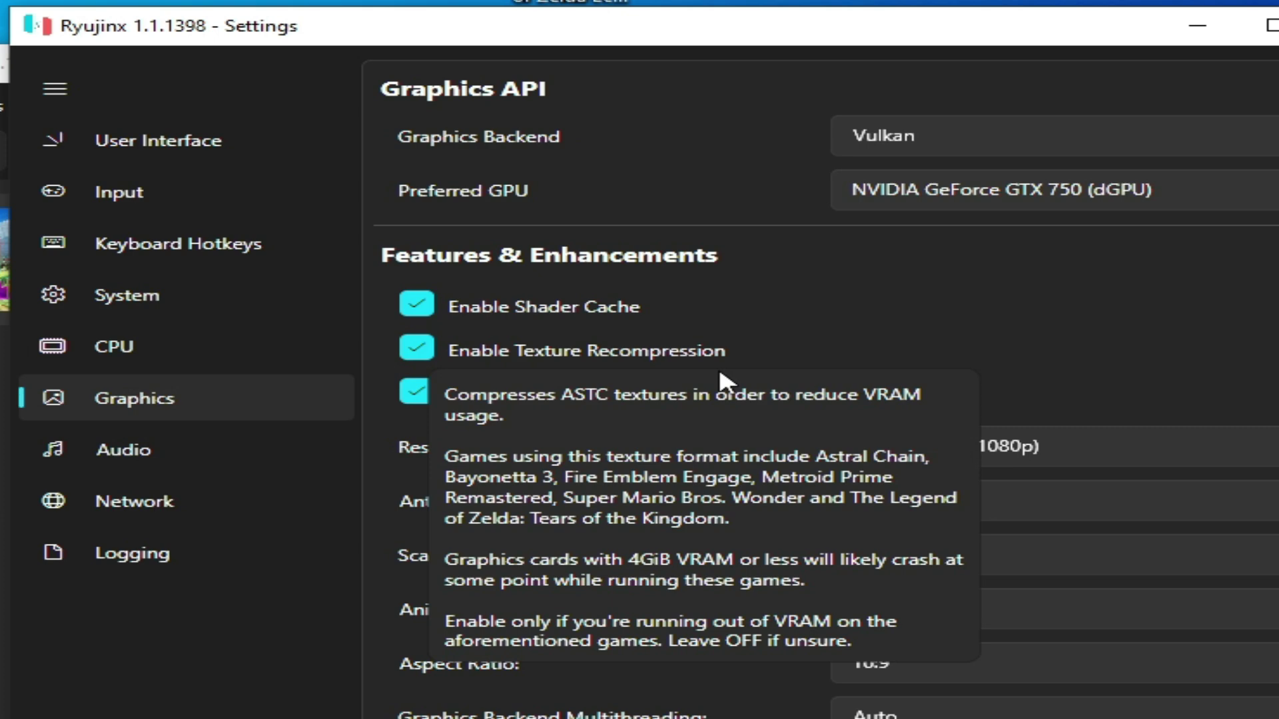
pyautogui.click(896, 125)
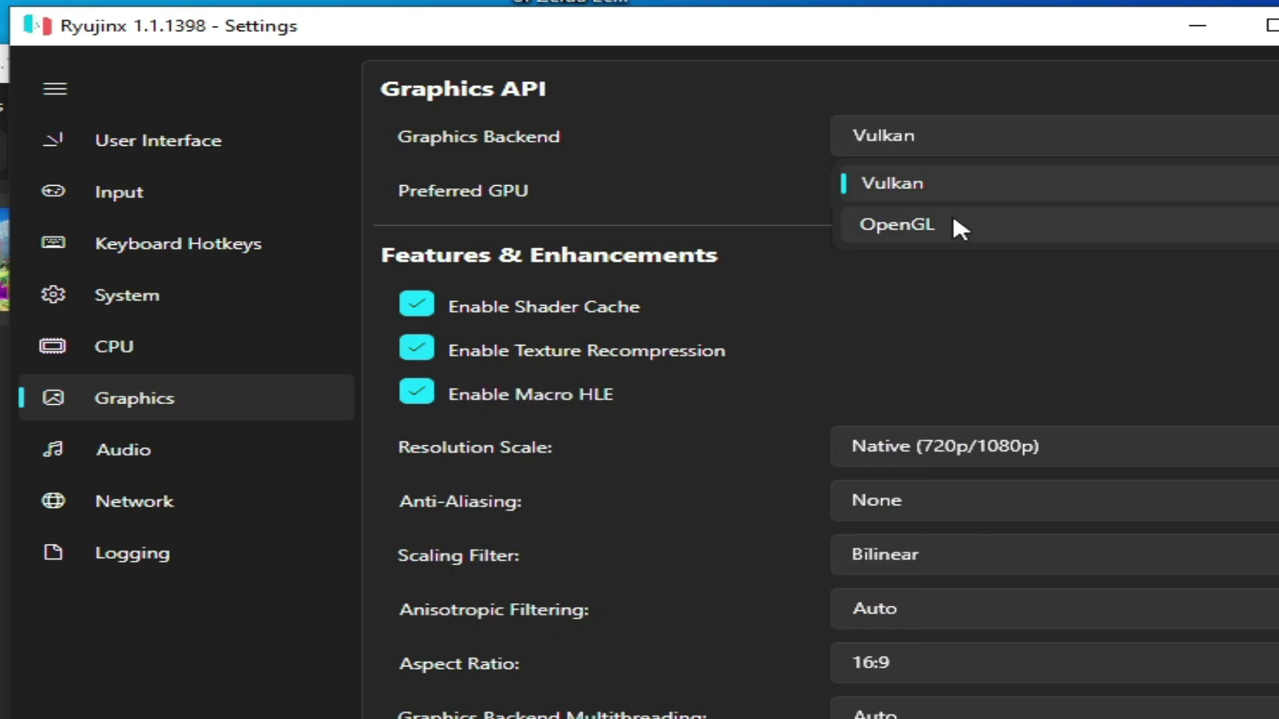
pyautogui.click(911, 192)
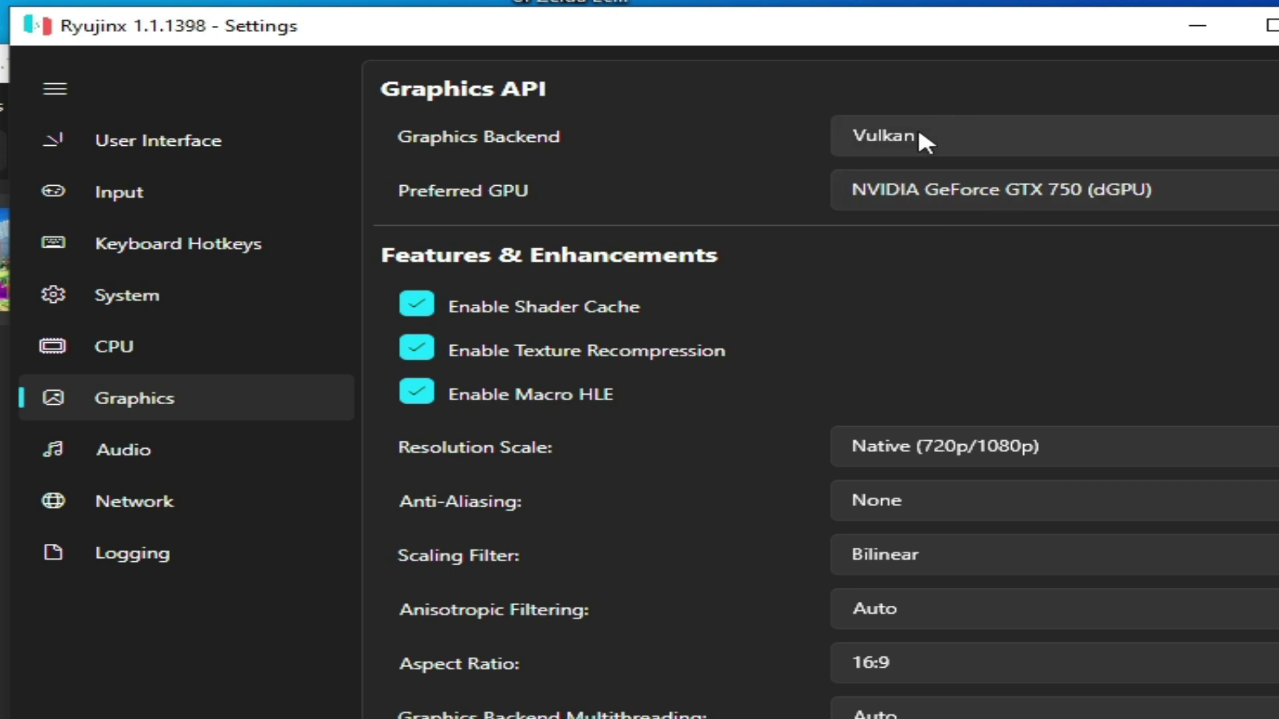
# - Try OpenGL as the graphics backend
pyautogui.click(922, 126)
pyautogui.click(882, 181)
pyautogui.click(901, 130)
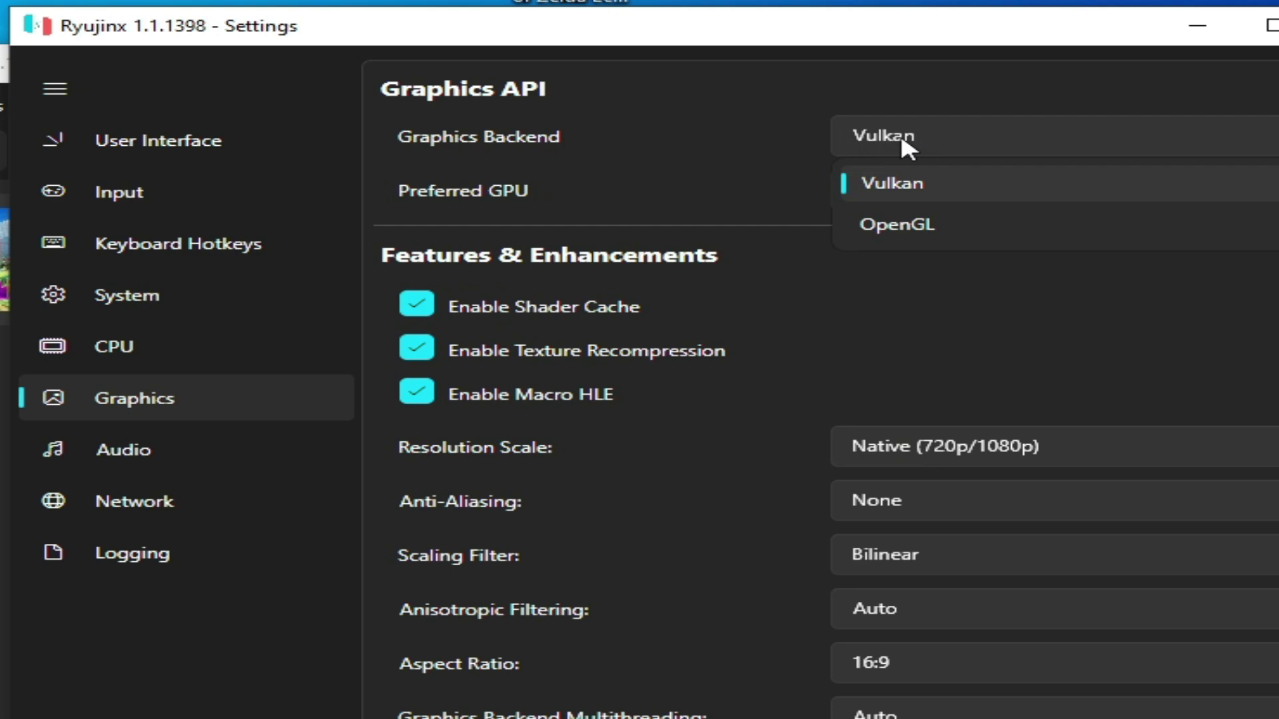
pyautogui.click(900, 129)
pyautogui.click(901, 126)
pyautogui.click(920, 226)
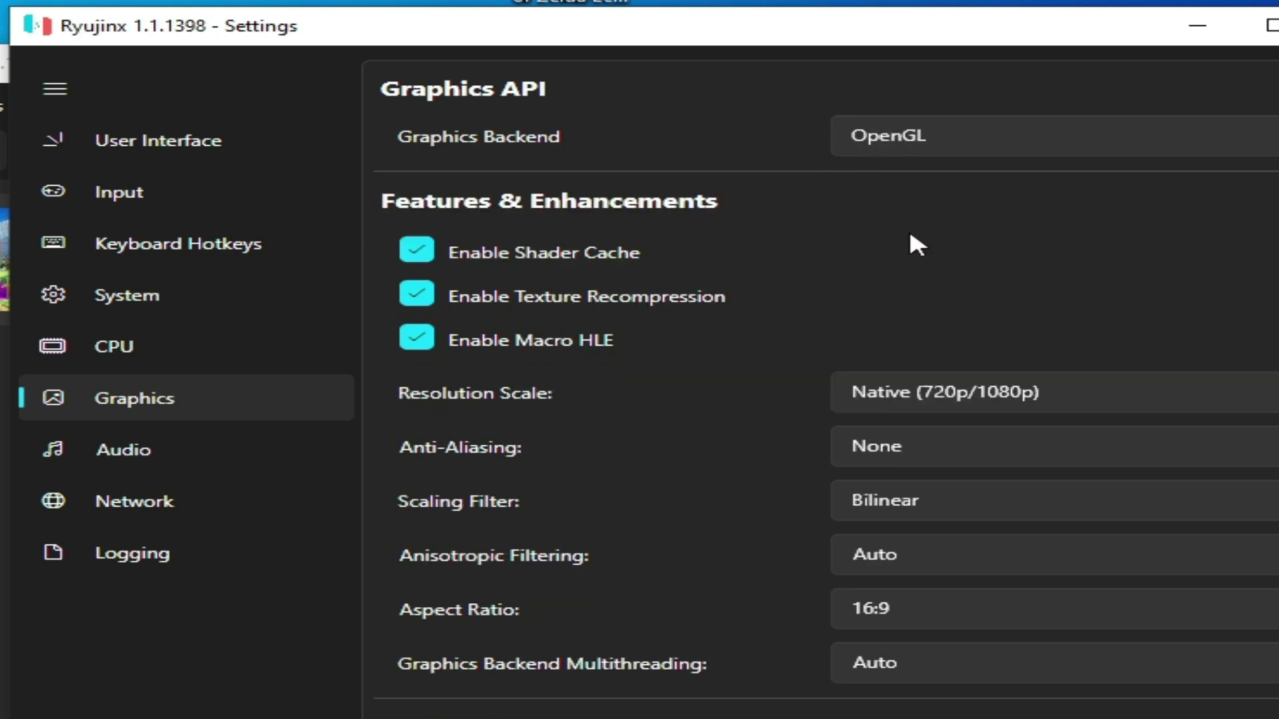
# - Set the graphics backend back to Vulkan and check the available resolution scale options
pyautogui.click(913, 137)
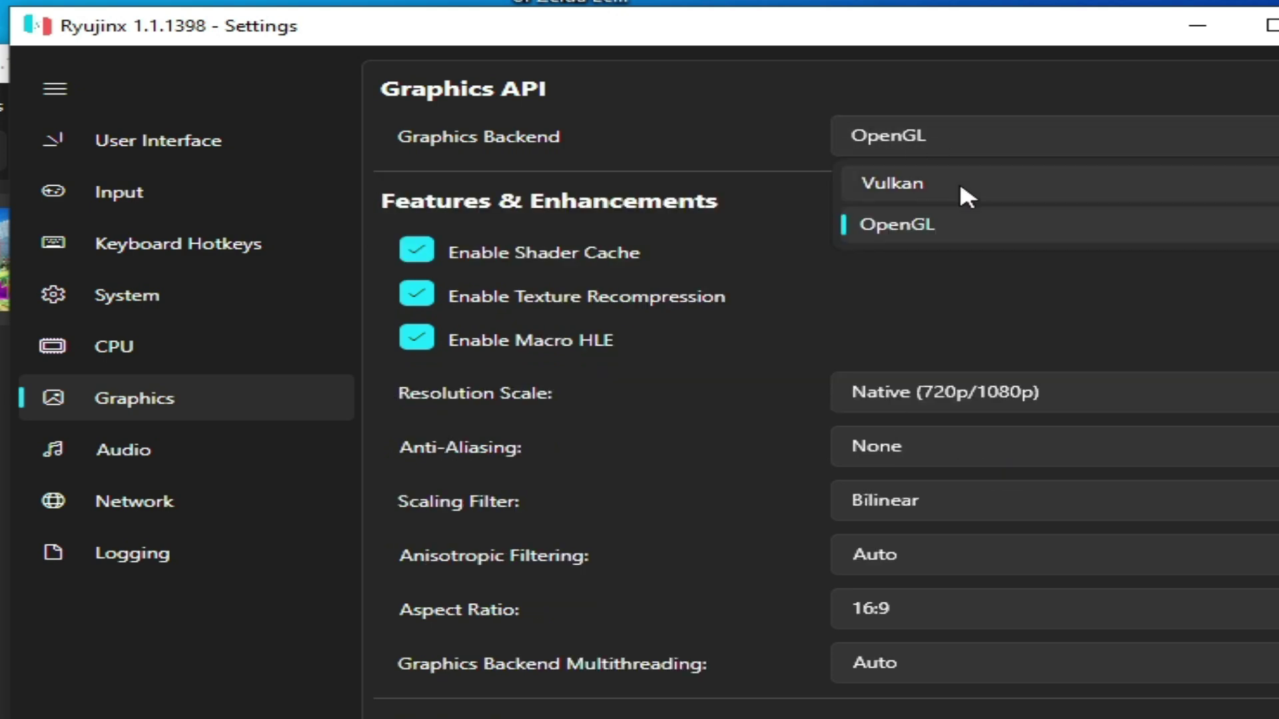
pyautogui.click(919, 187)
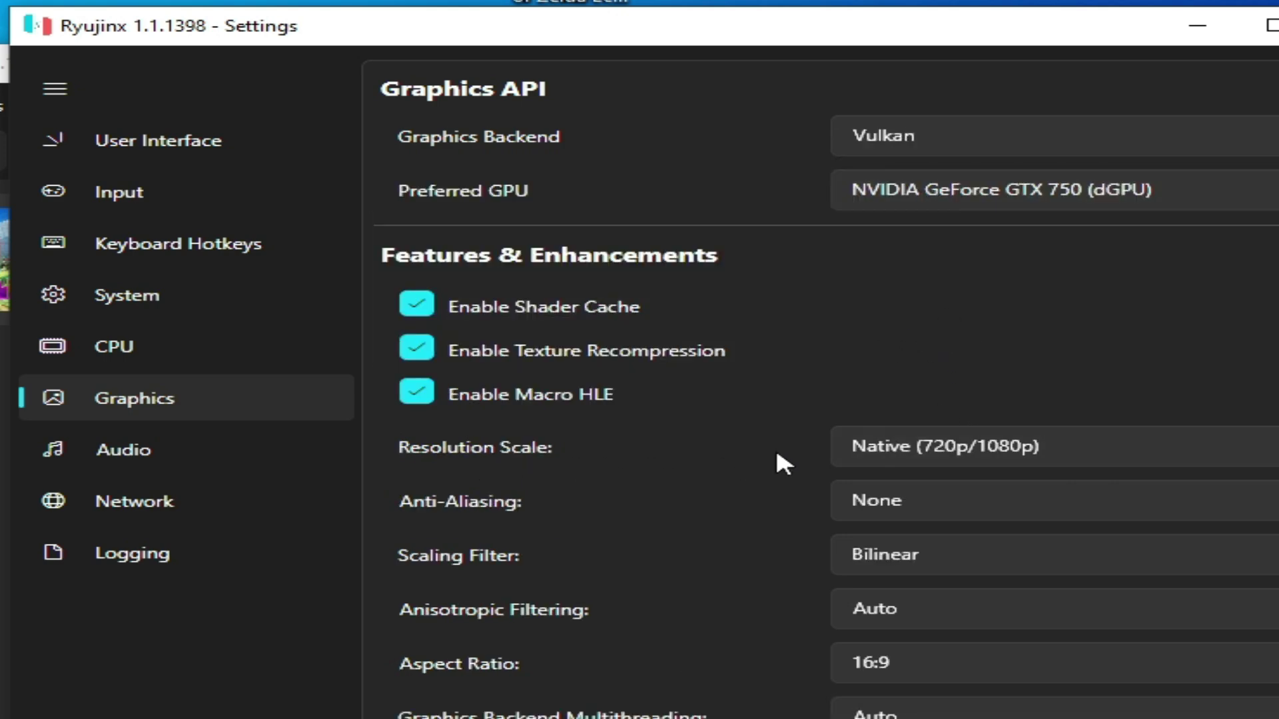
pyautogui.click(906, 446)
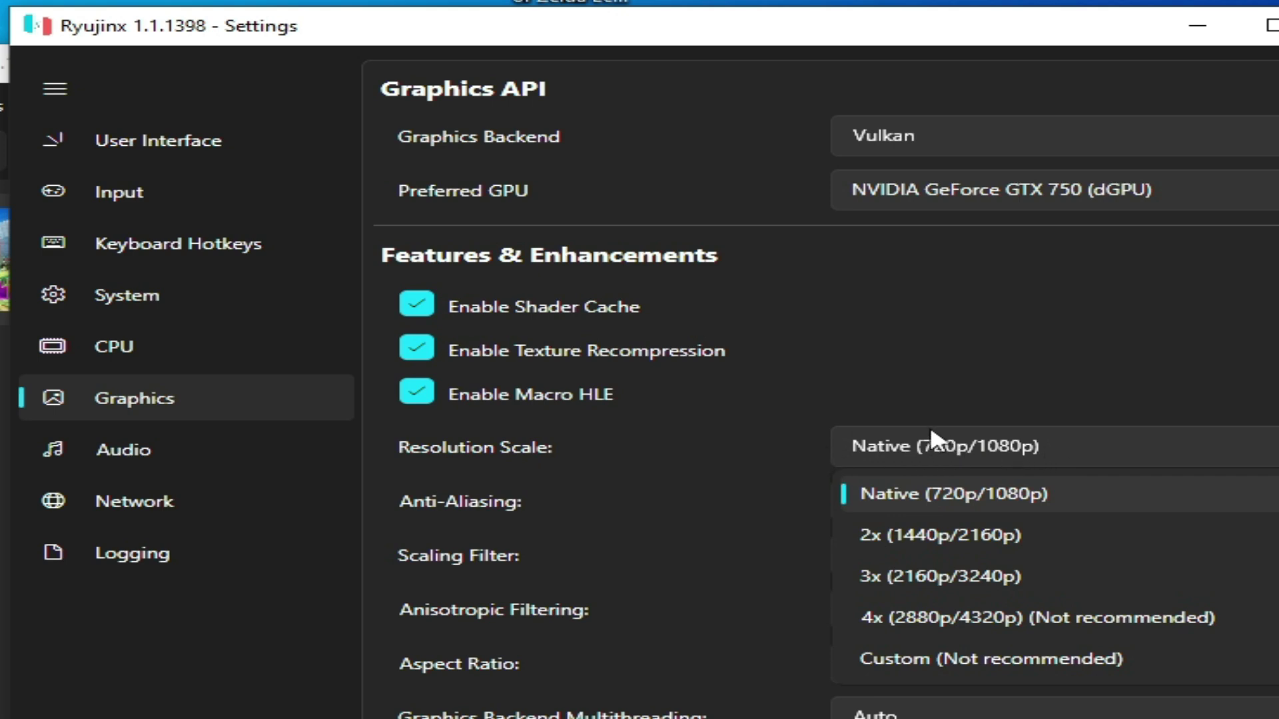
pyautogui.click(140, 455)
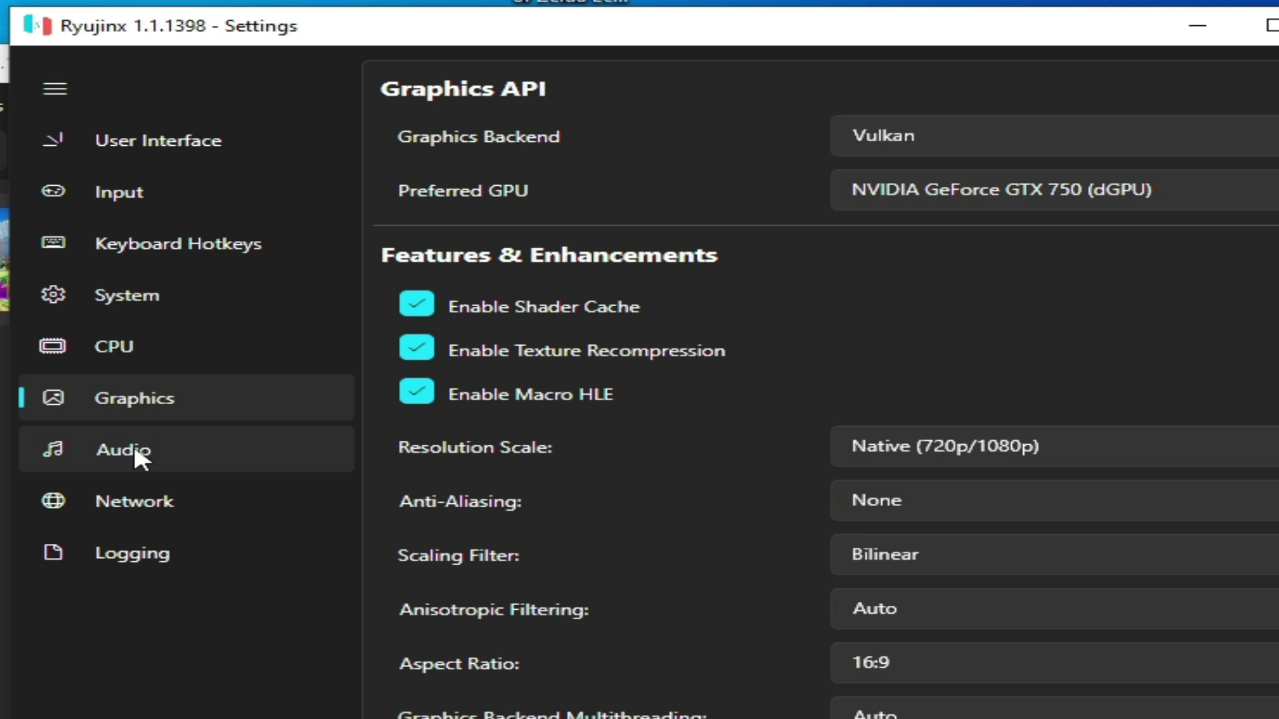
# - In the audio settings, choose SDL2 as the audio backend
pyautogui.click(134, 457)
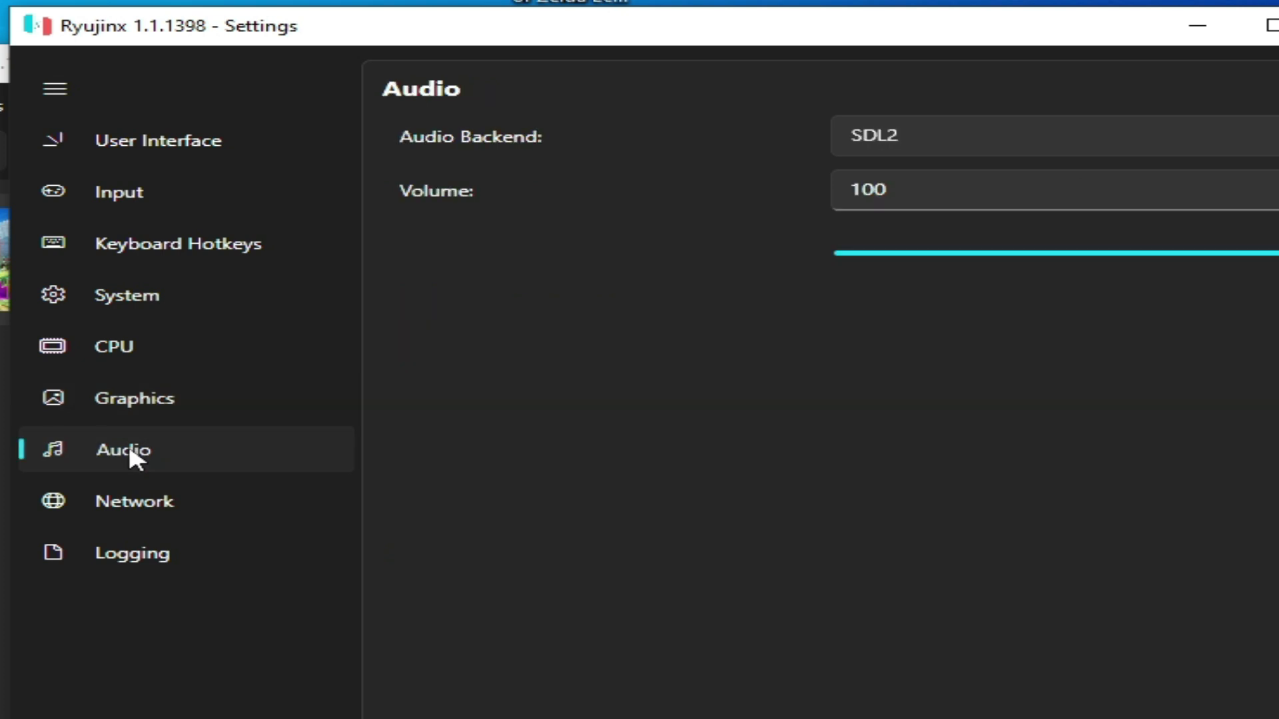
pyautogui.click(920, 132)
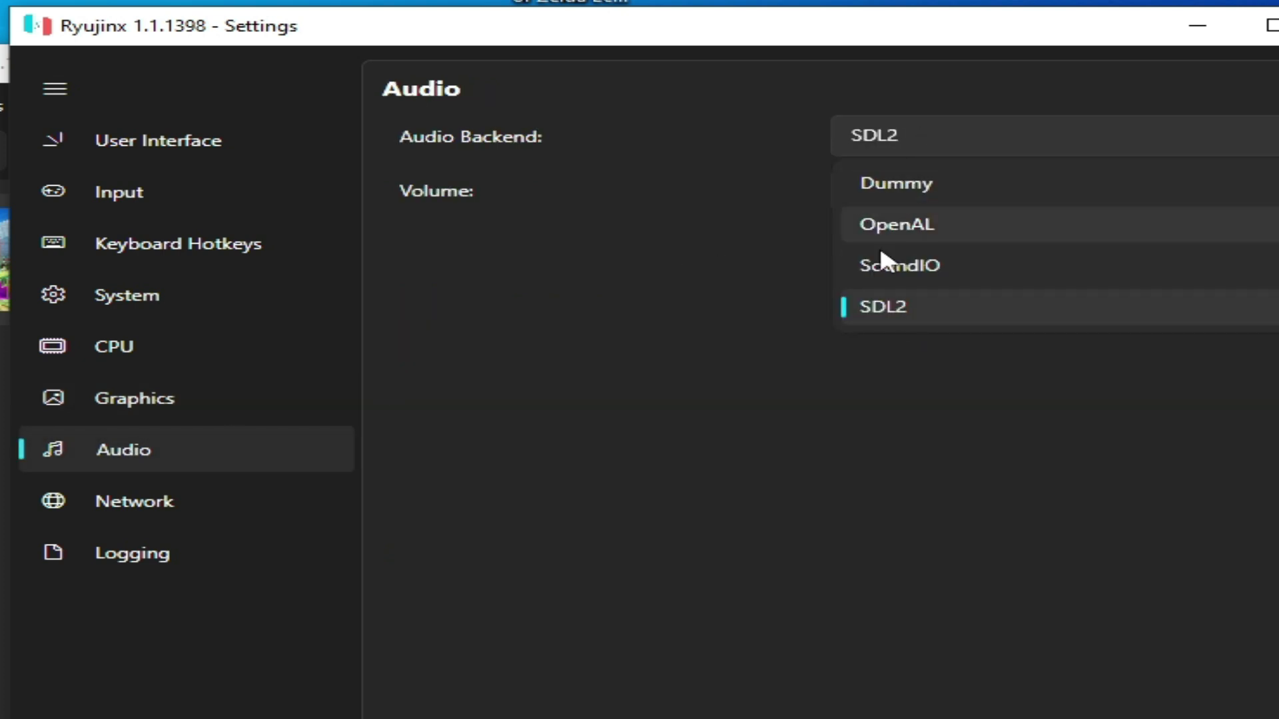
pyautogui.click(919, 304)
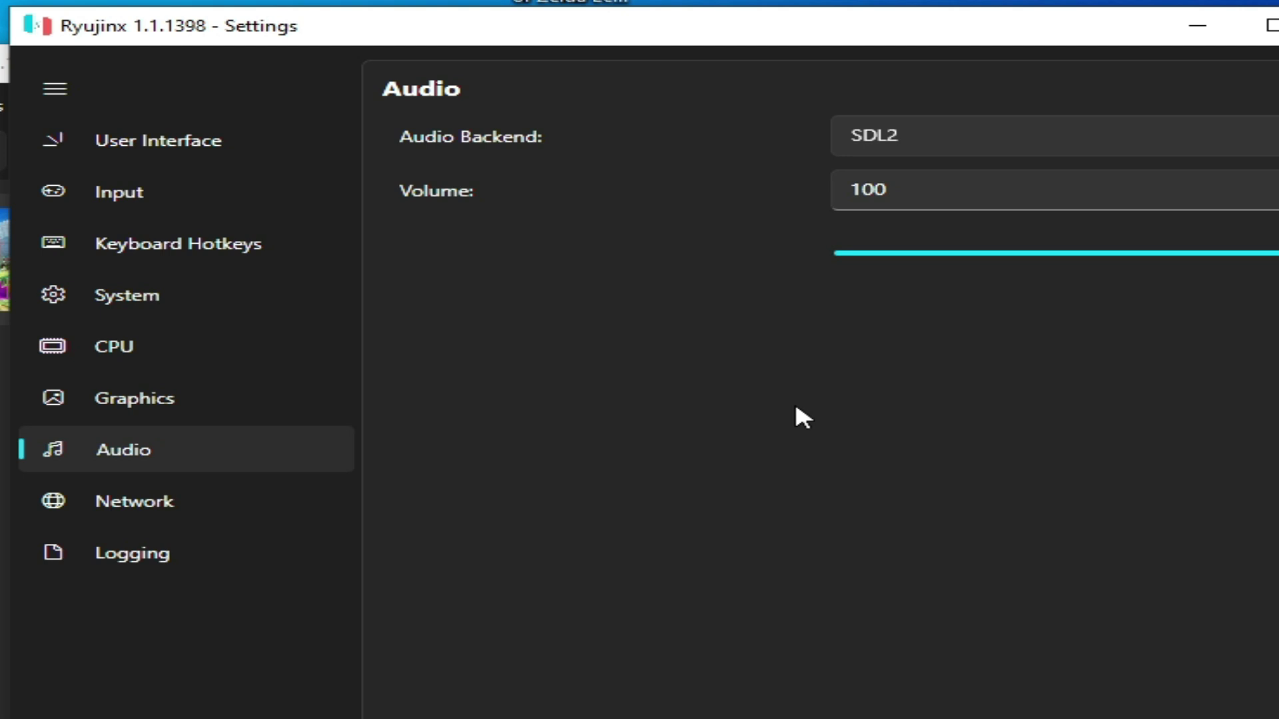
# - Review the options under Hacks in the system settings and save the emulator settings
pyautogui.click(143, 298)
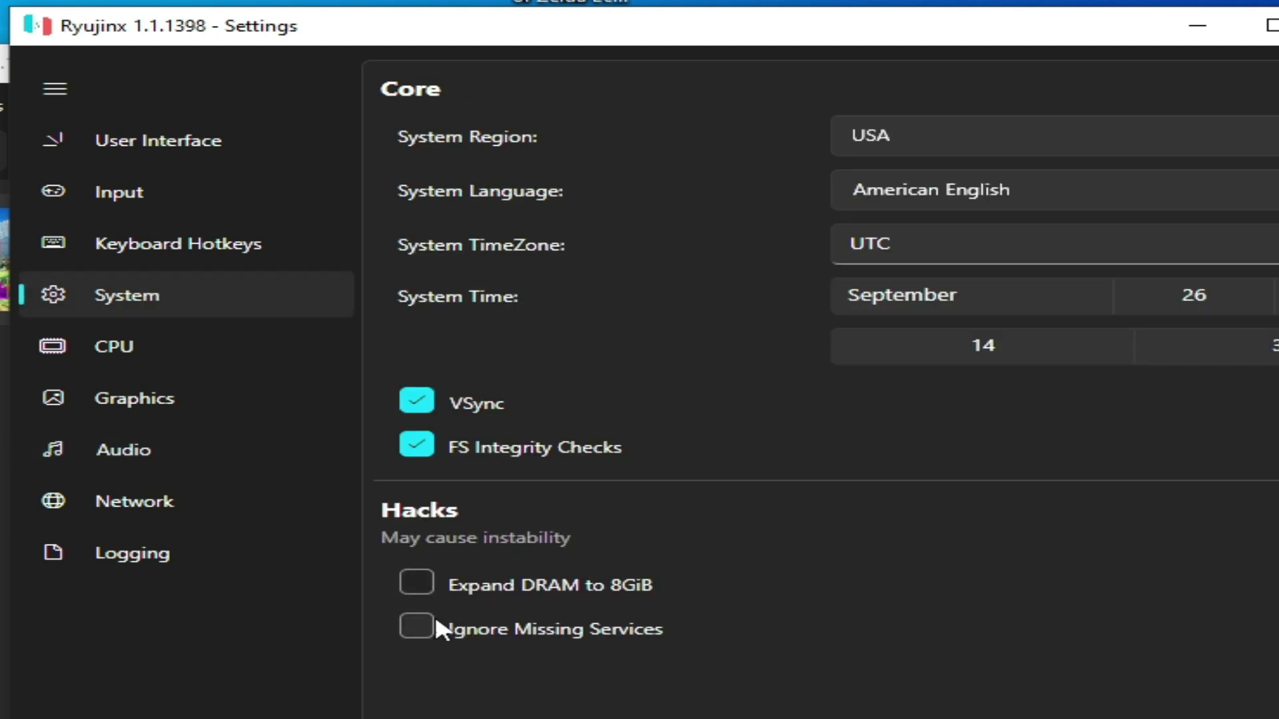
pyautogui.moveTo(469, 637)
pyautogui.click(984, 717)
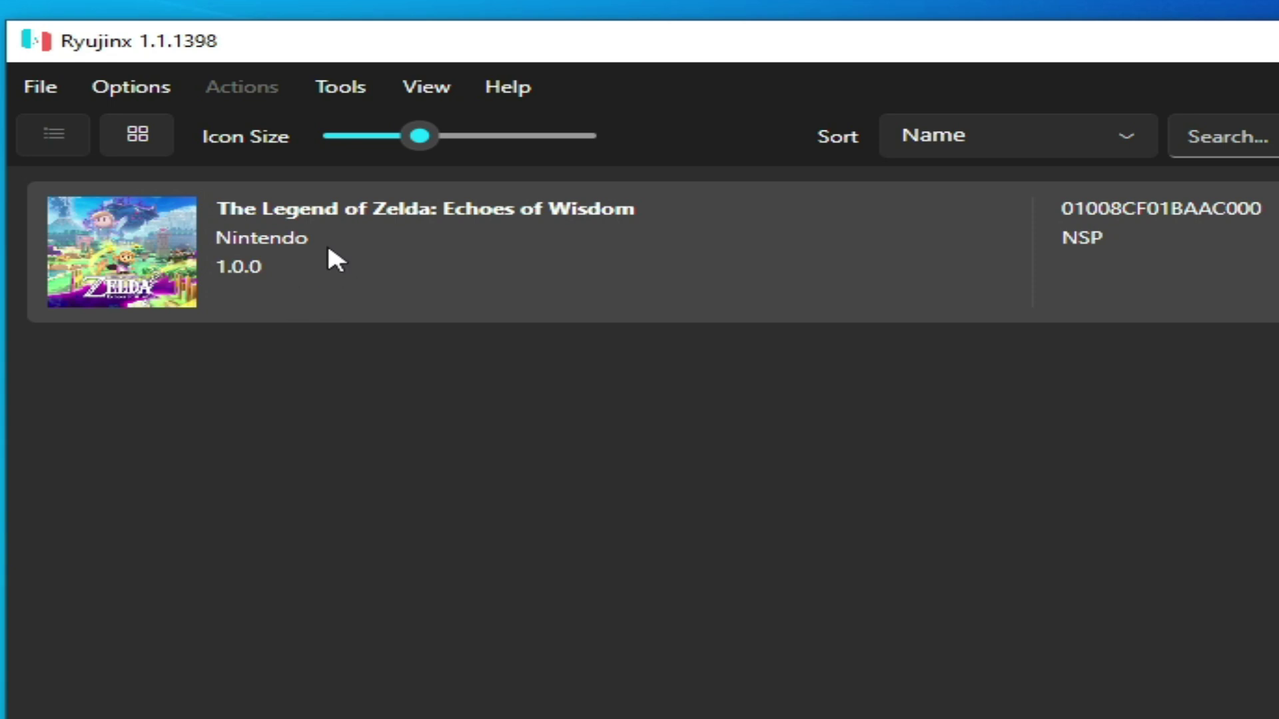
# - Select the bundled Version 1.0.1 title update for The Legend of Zelda: Echoes of Wisdom and save it
pyautogui.rightClick(352, 253)
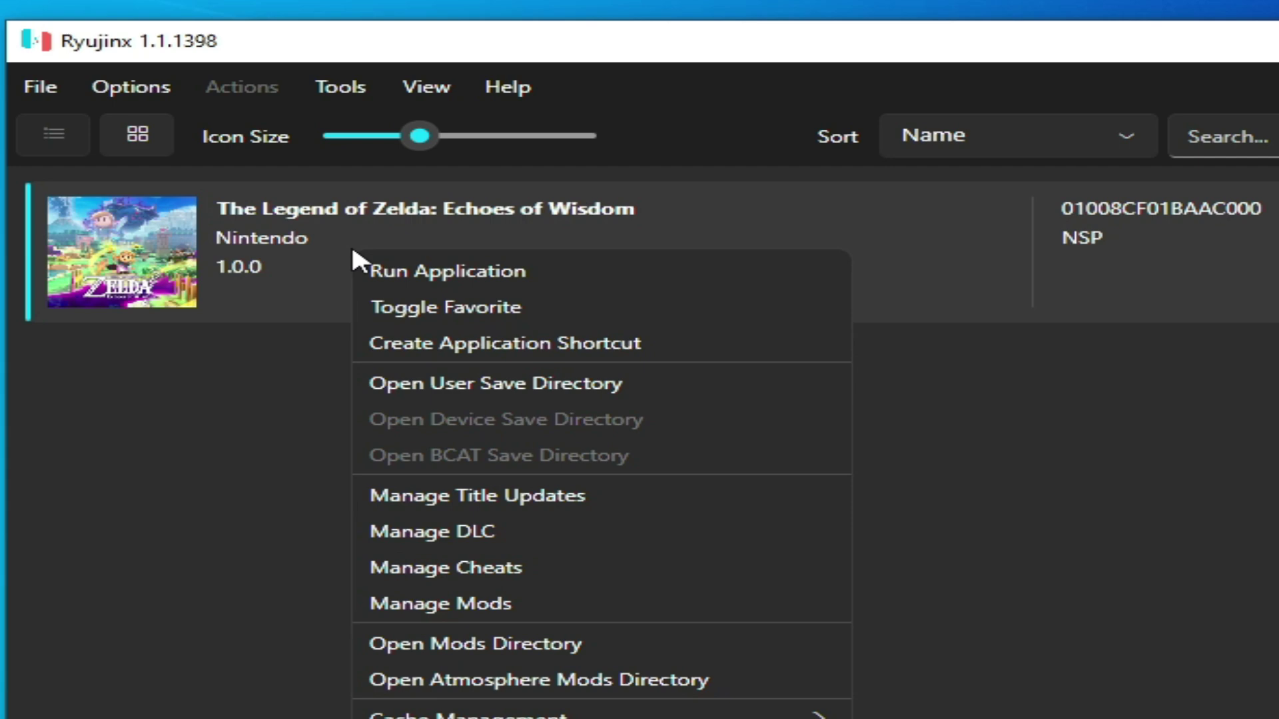
pyautogui.click(453, 496)
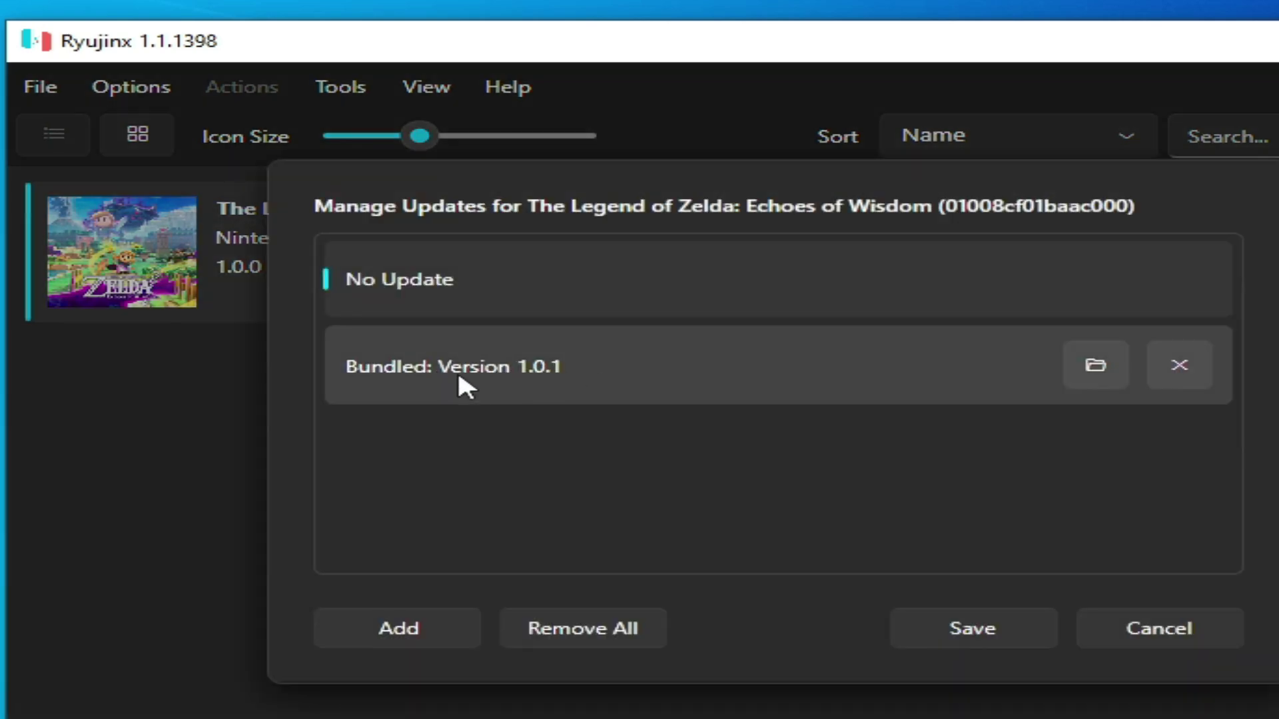
pyautogui.click(499, 383)
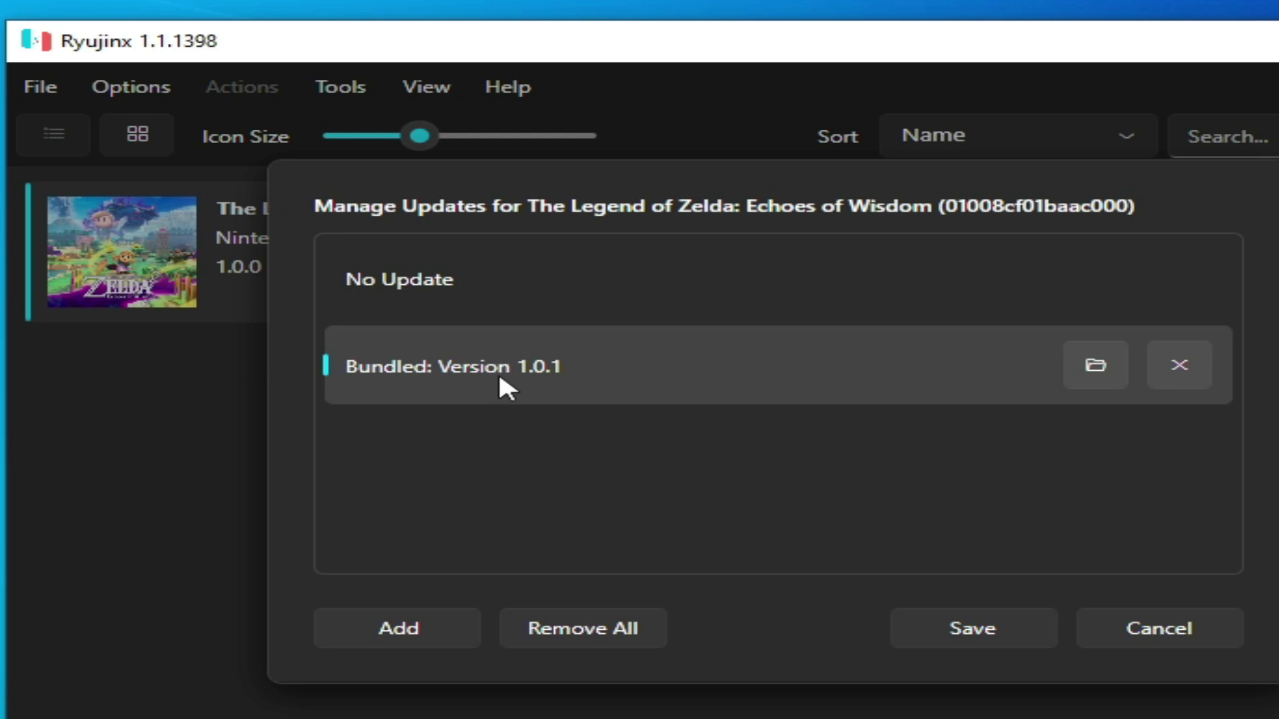
pyautogui.click(941, 630)
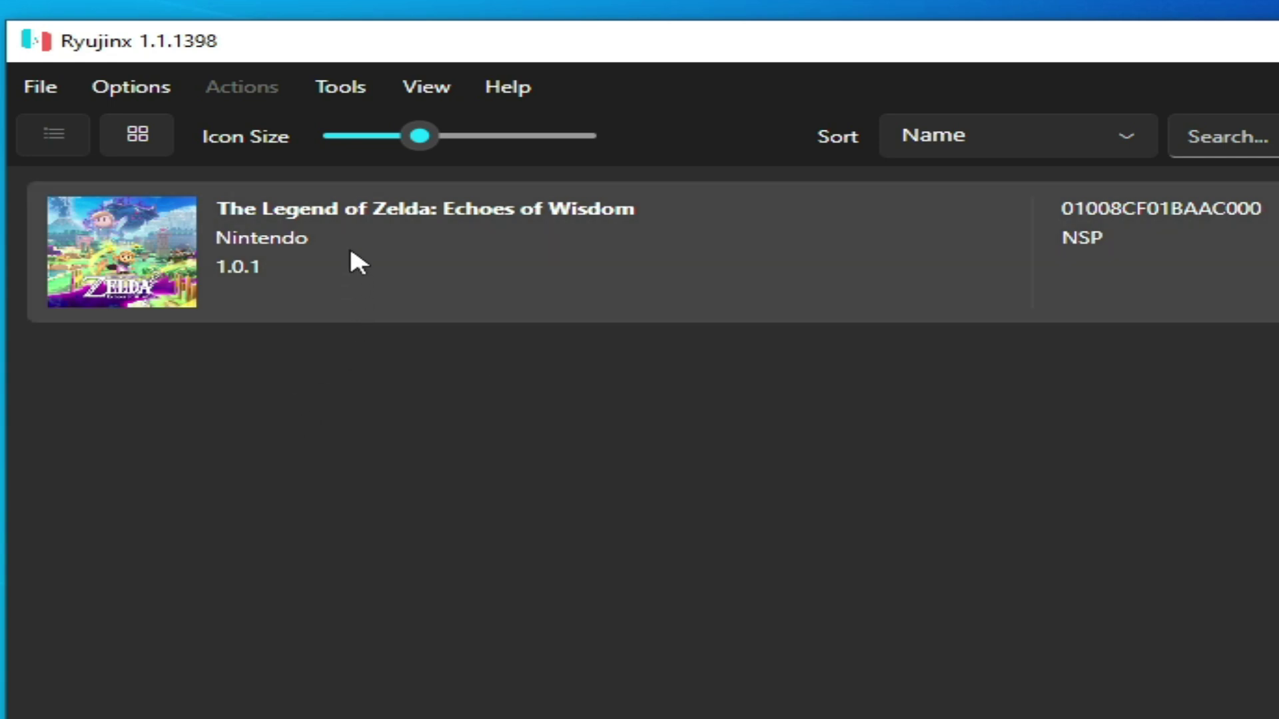
# - Open the mod manager for The Legend of Zelda: Echoes of Wisdom and look over the extracted mods folder on the desktop
pyautogui.click(349, 251)
pyautogui.rightClick(353, 259)
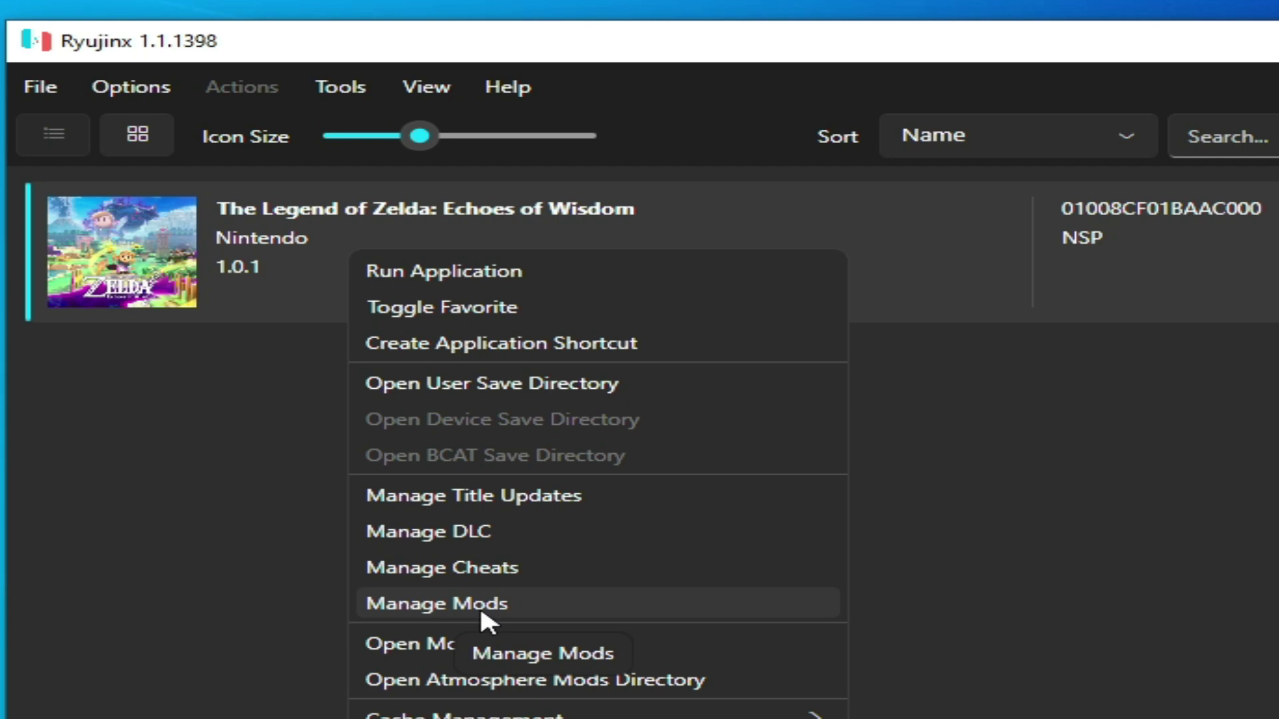
pyautogui.click(459, 602)
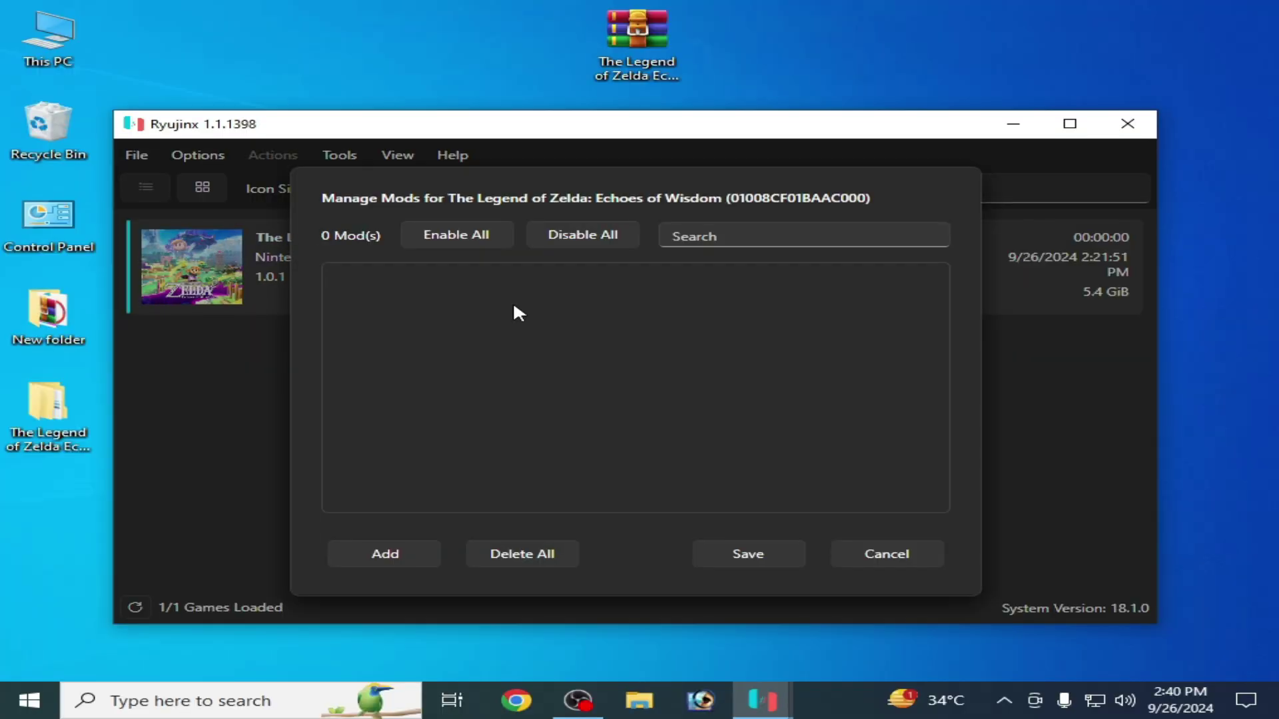
pyautogui.doubleClick(48, 413)
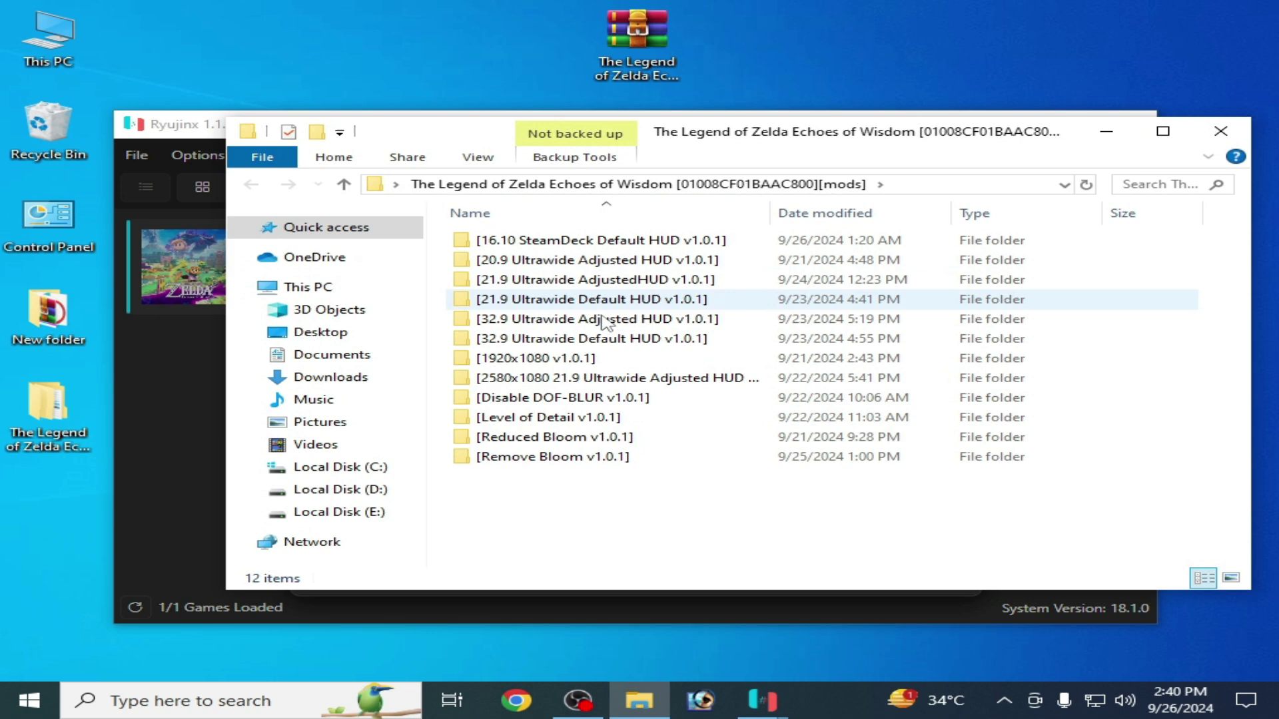
pyautogui.click(1220, 131)
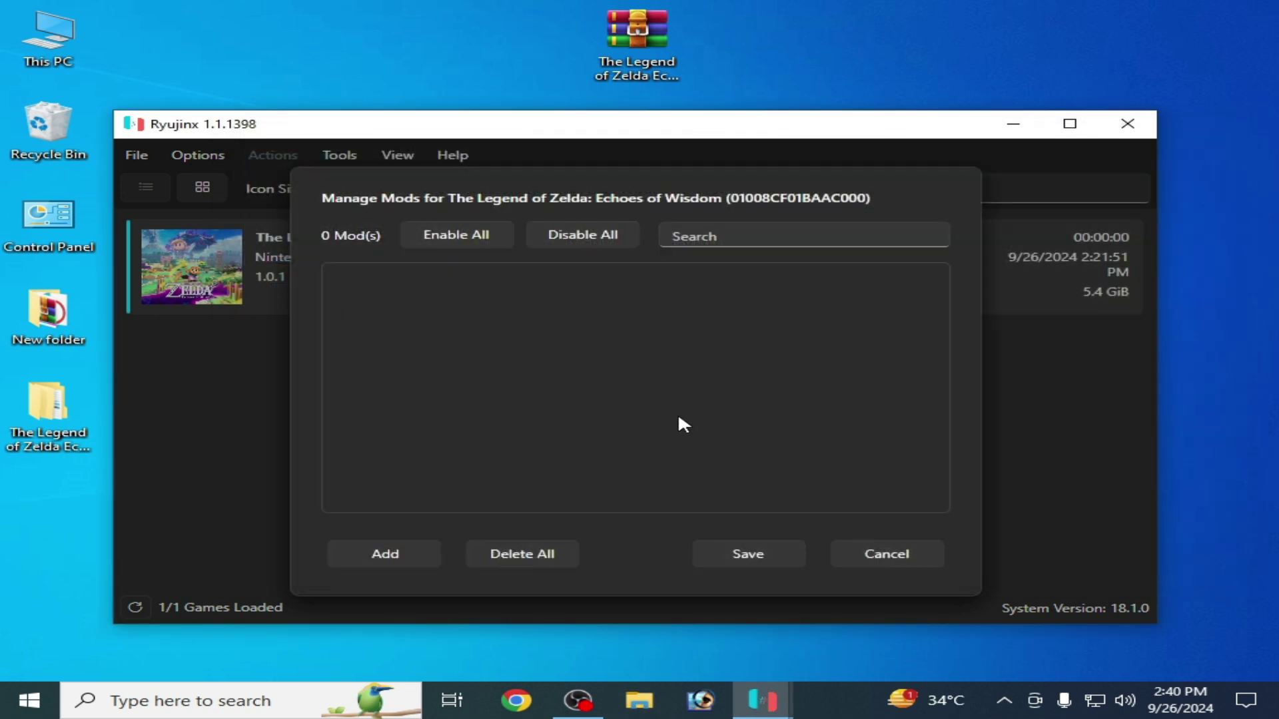
# - Add the whole extracted mods folder from the desktop to The Legend of Zelda: Echoes of Wisdom and save the mod list
pyautogui.click(397, 551)
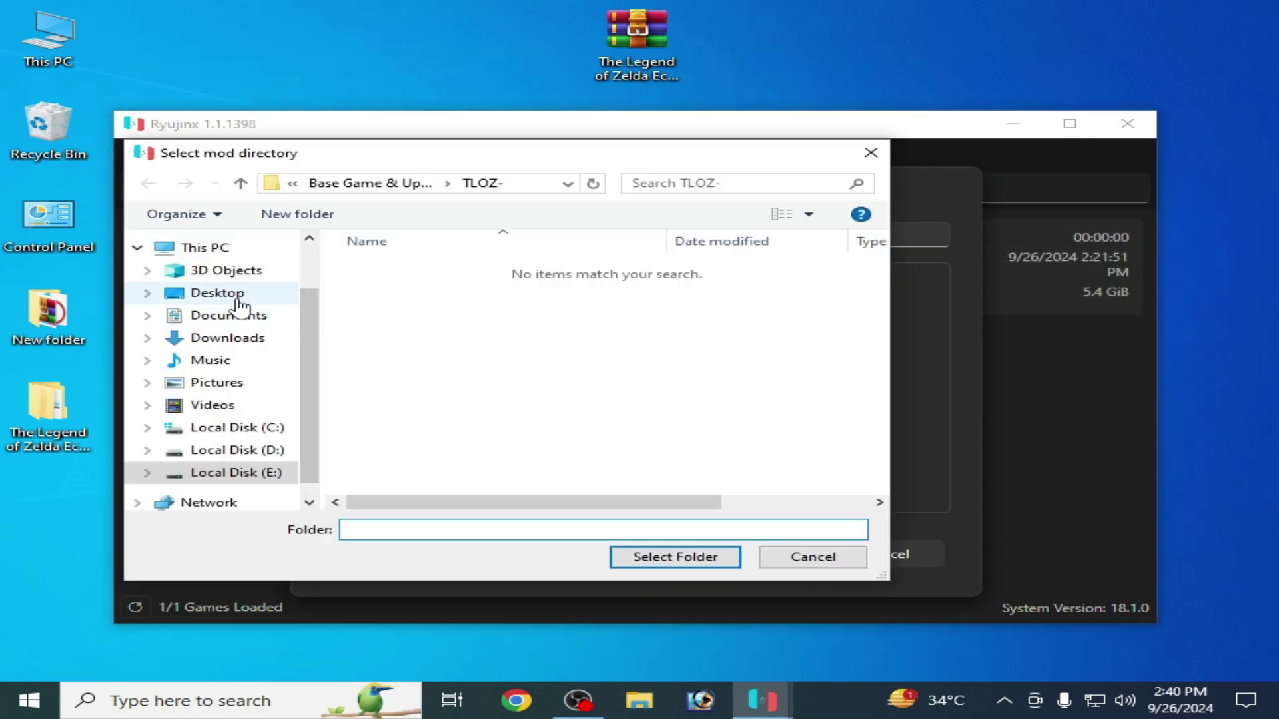
pyautogui.click(237, 301)
pyautogui.doubleClick(538, 283)
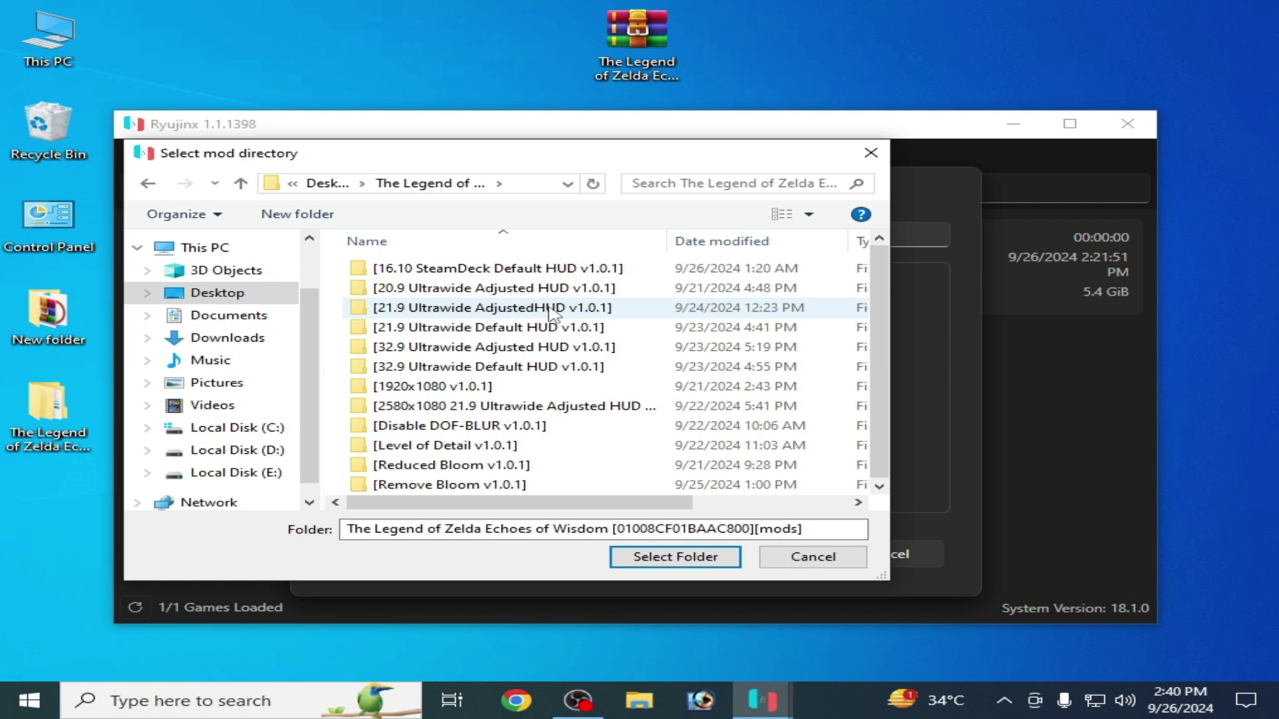
pyautogui.click(148, 184)
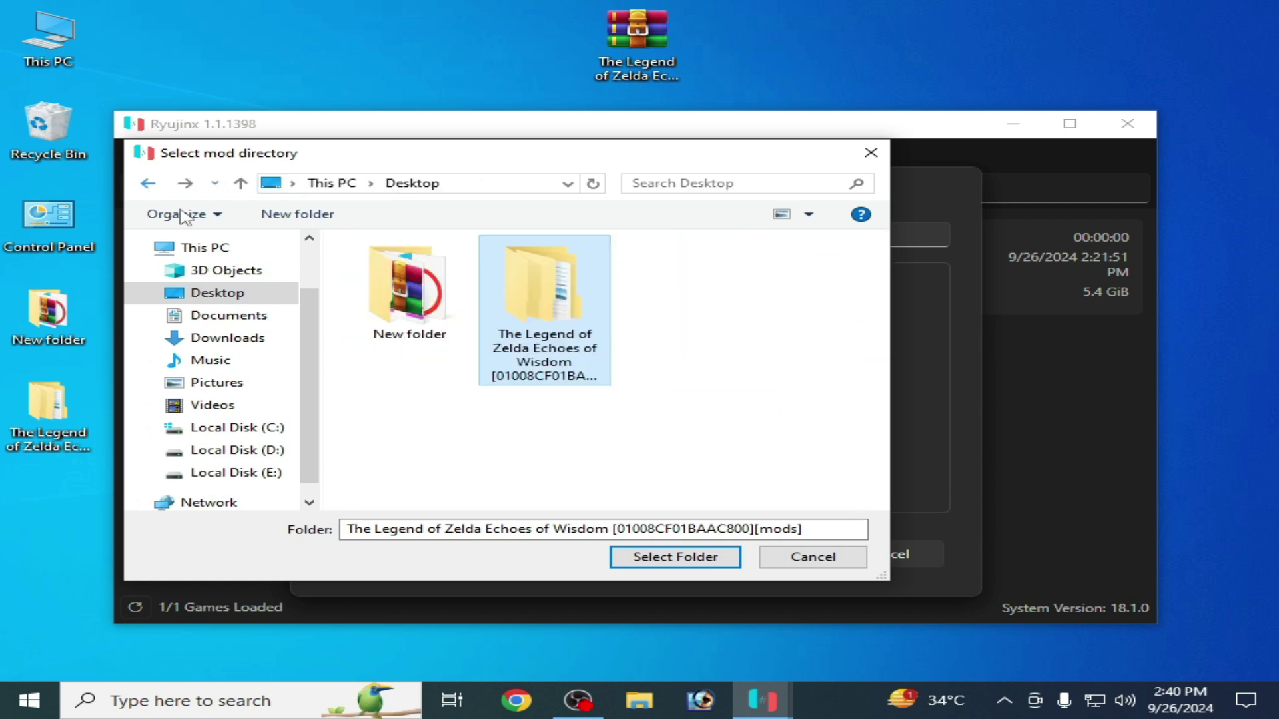
pyautogui.click(625, 557)
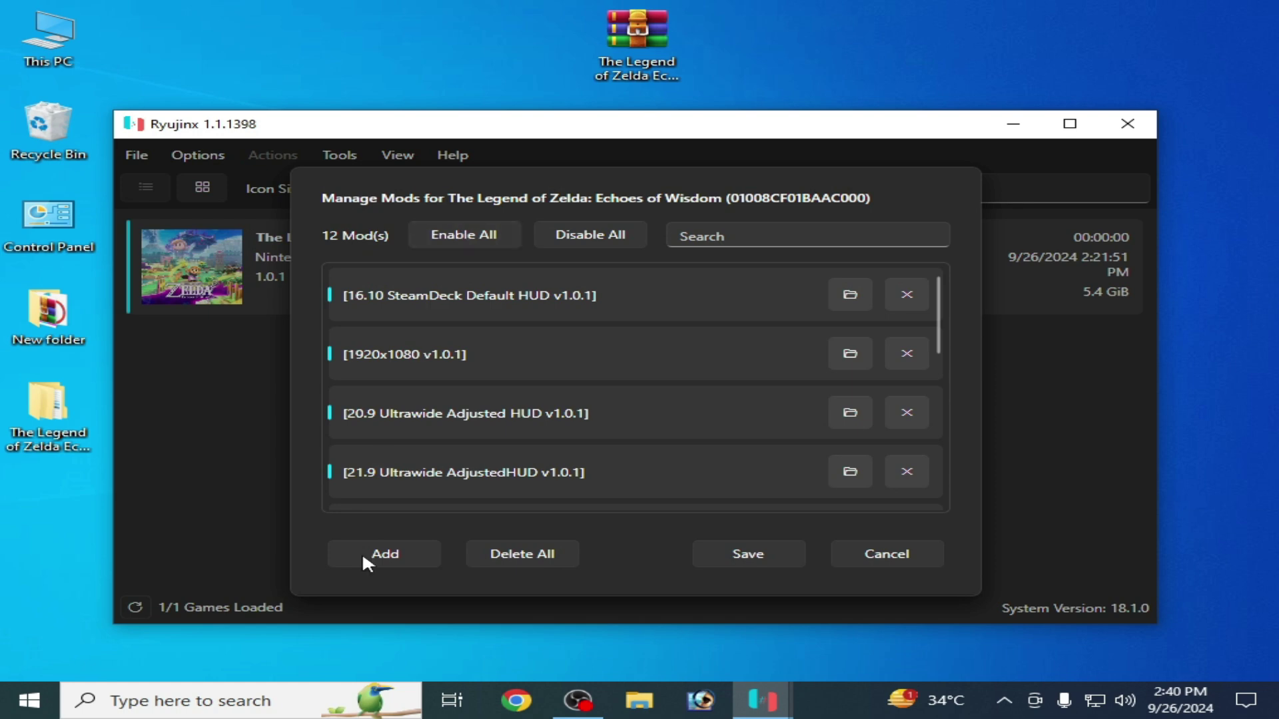
pyautogui.click(741, 550)
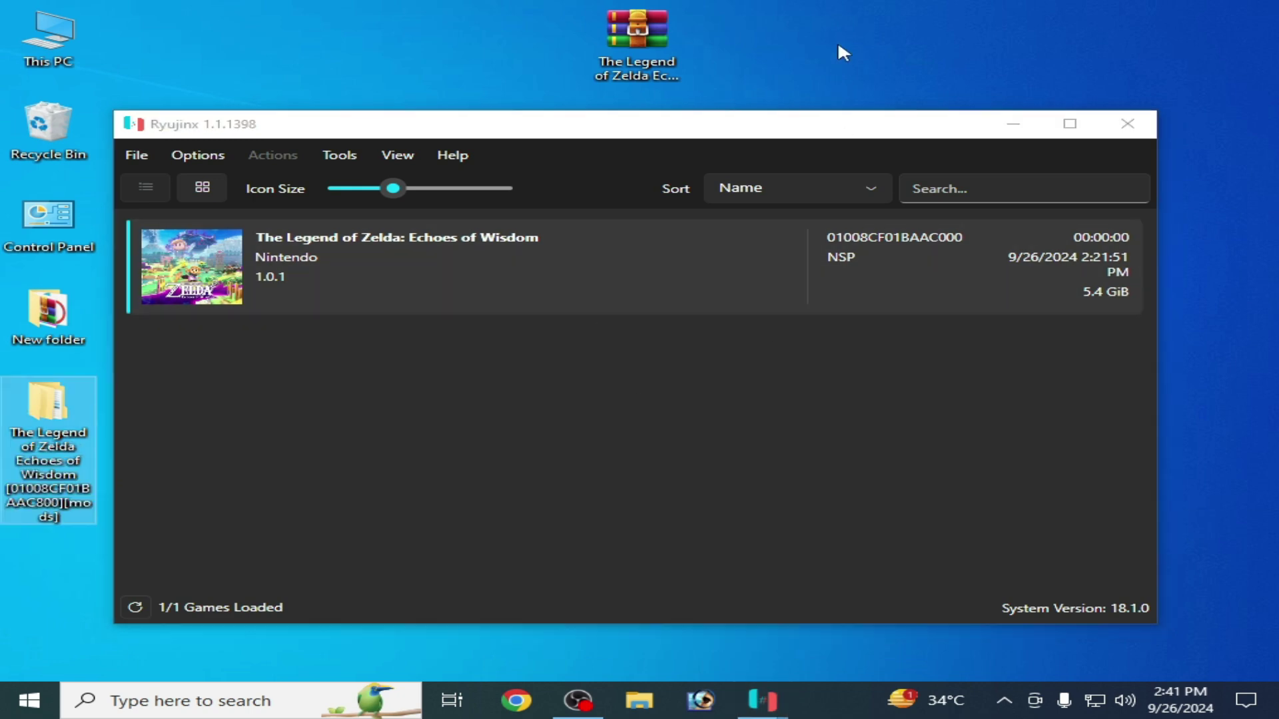
# - Switch to NVIDIA Control Panel and review the global 3D settings, including low latency mode, power management, texture filtering and vertical sync
pyautogui.rightClick(838, 41)
pyautogui.click(958, 198)
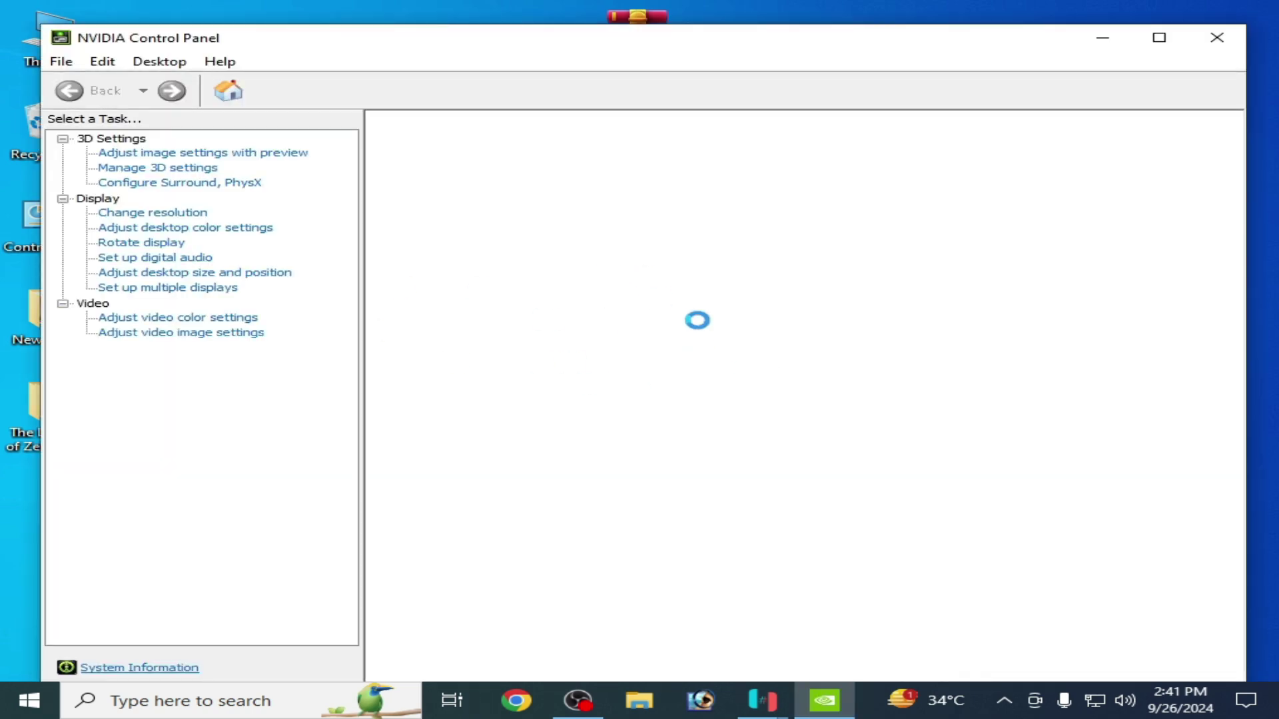
pyautogui.click(186, 167)
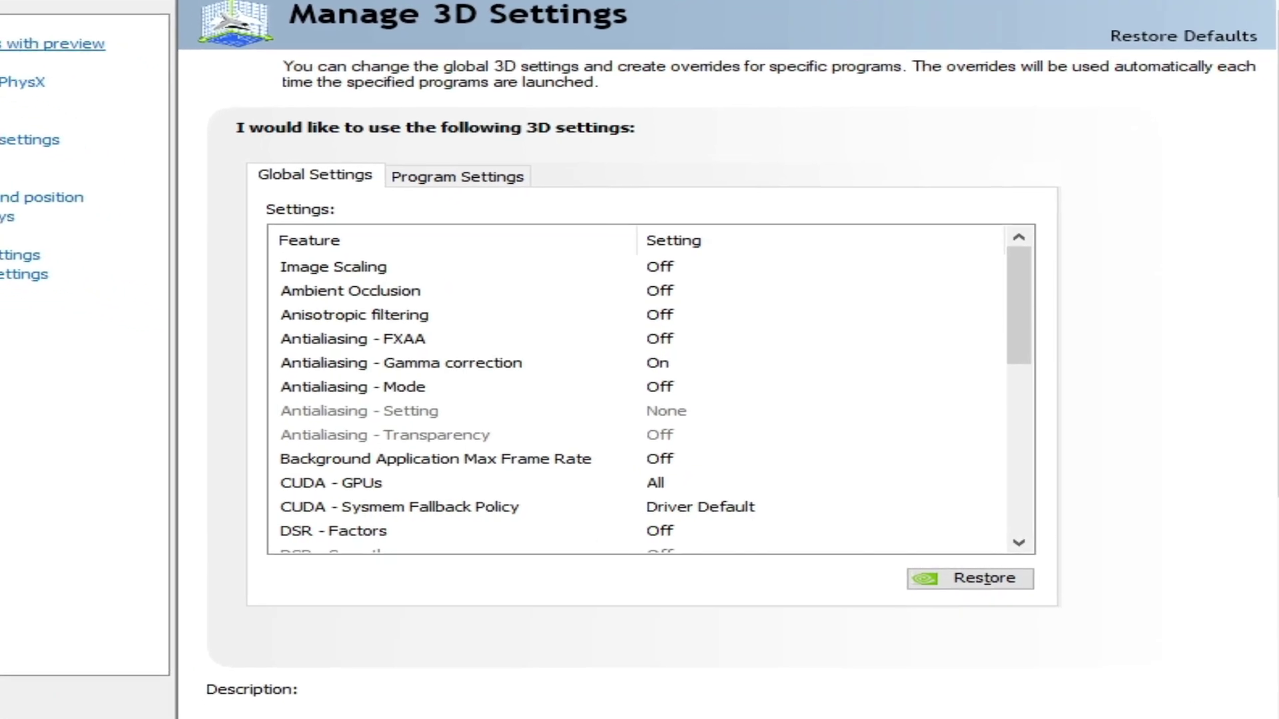
pyautogui.moveTo(1029, 293); pyautogui.dragTo(1029, 397)
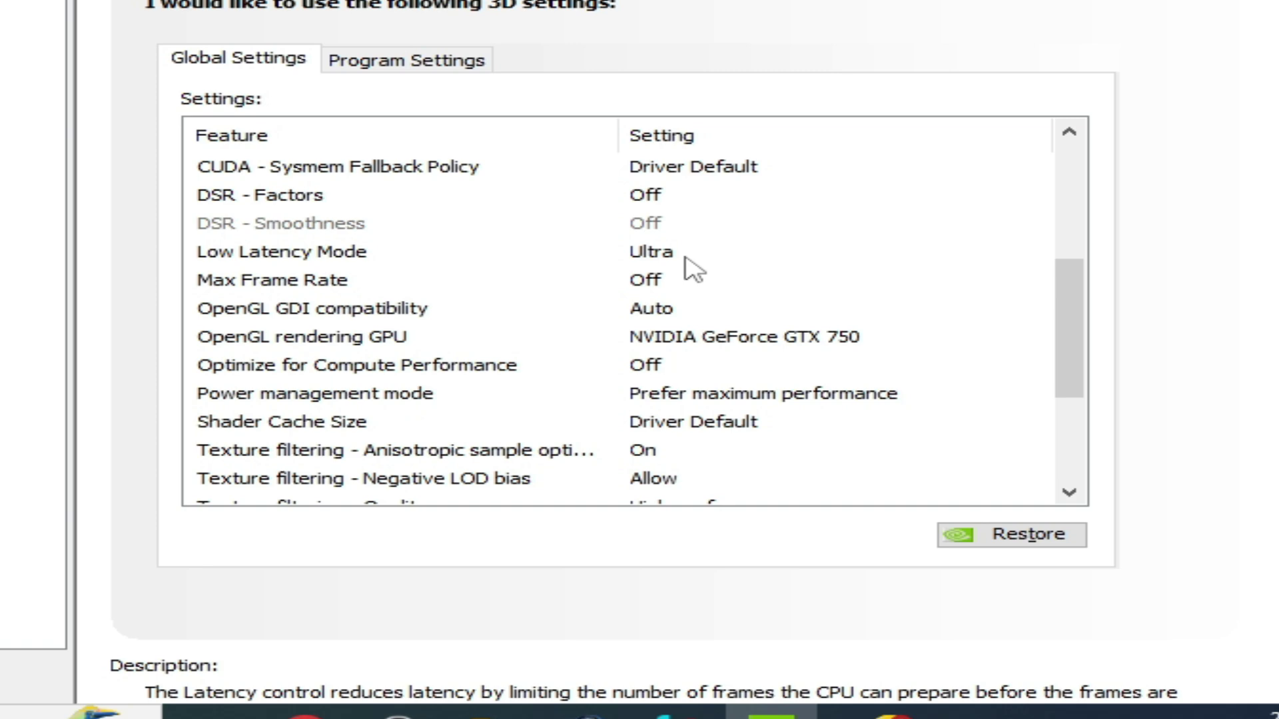
pyautogui.moveTo(1071, 314); pyautogui.dragTo(1073, 400)
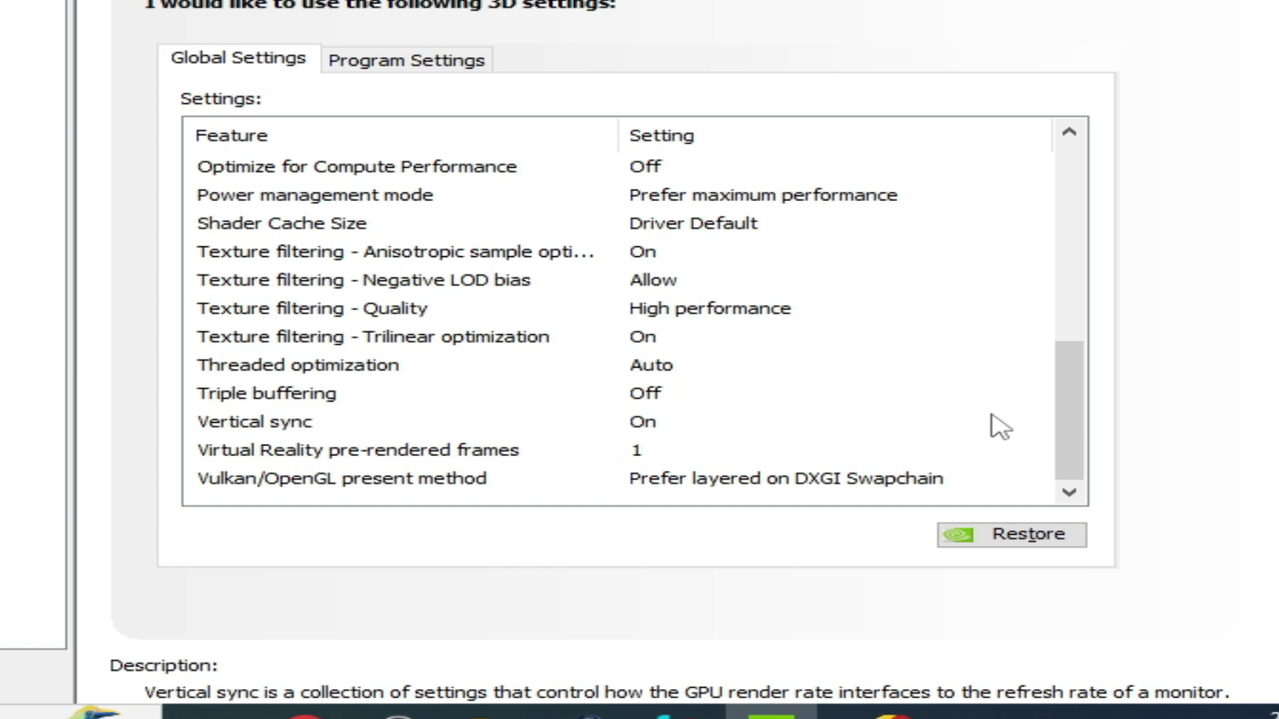
# - Add Ryujinx to the program-specific 3D settings by locating its executable through the desktop shortcut's file location
pyautogui.click(425, 58)
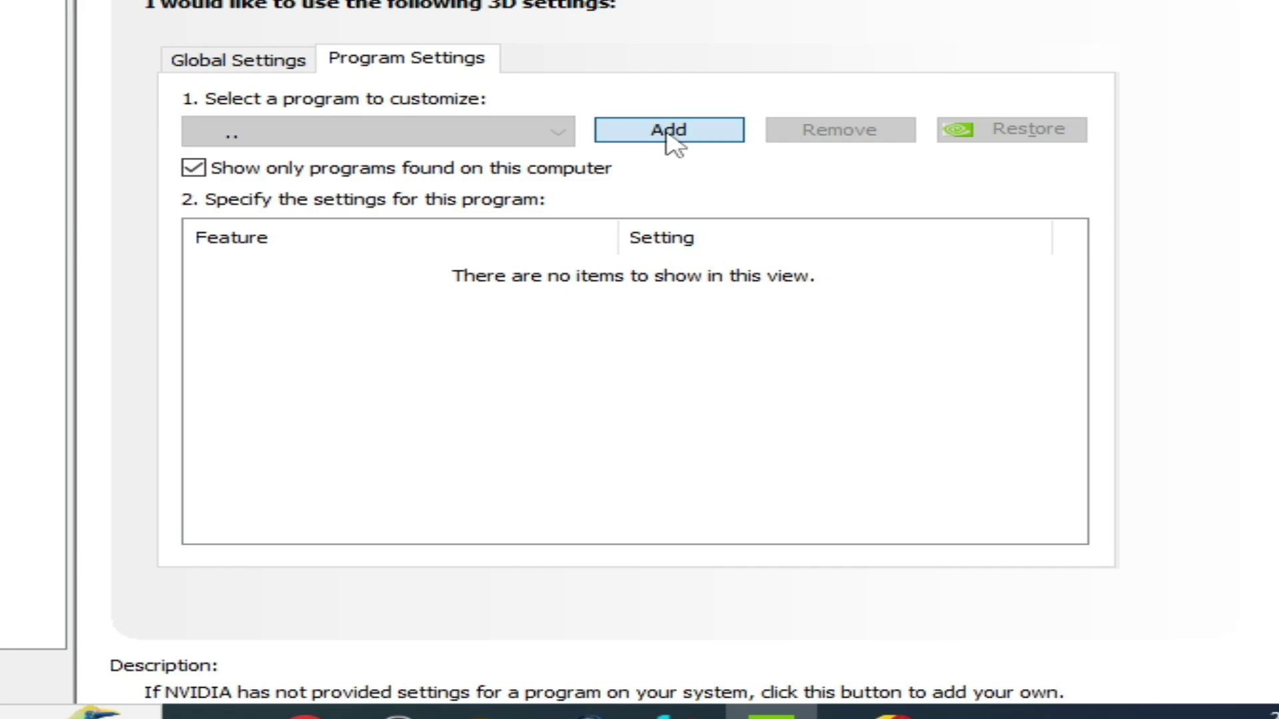
pyautogui.click(669, 130)
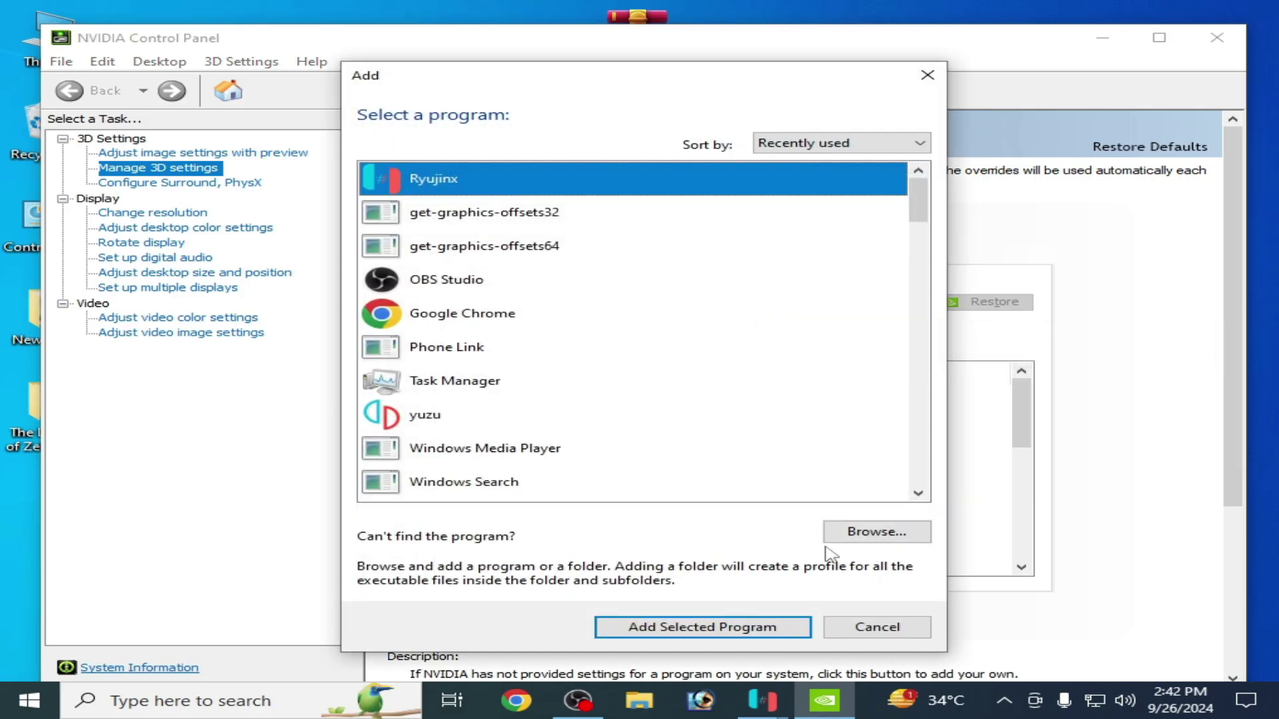
pyautogui.click(878, 532)
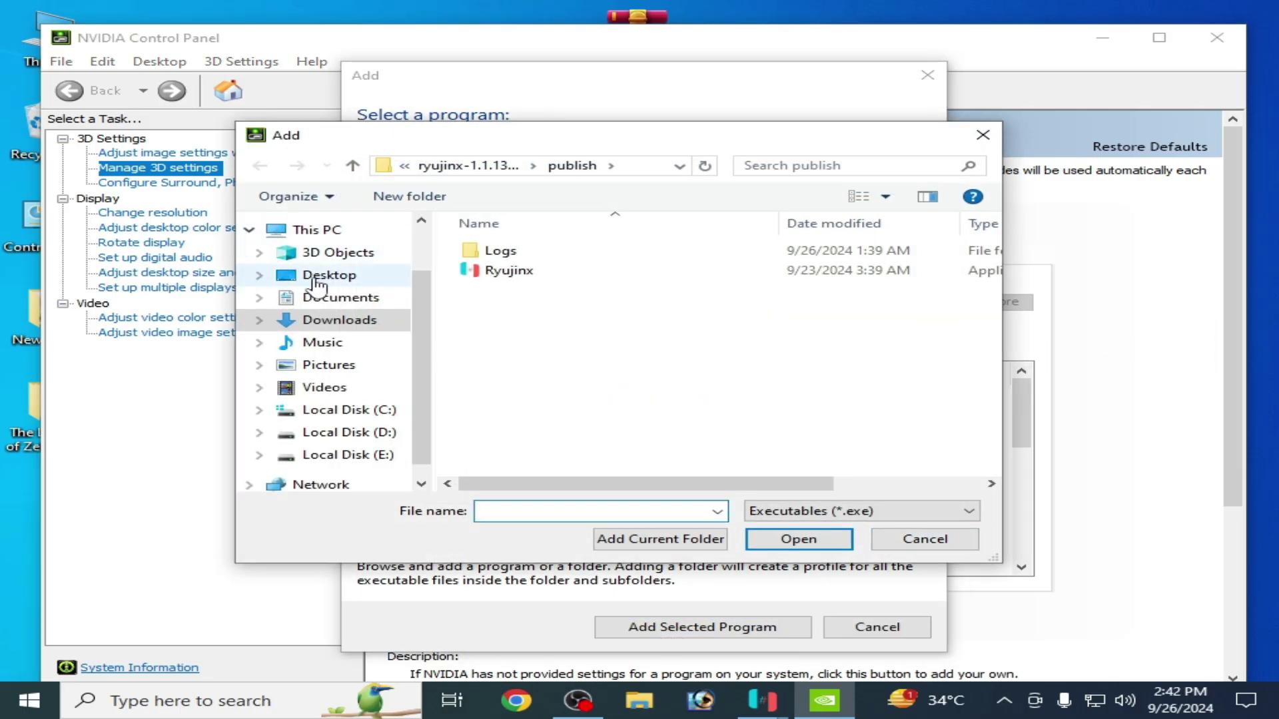
pyautogui.click(318, 279)
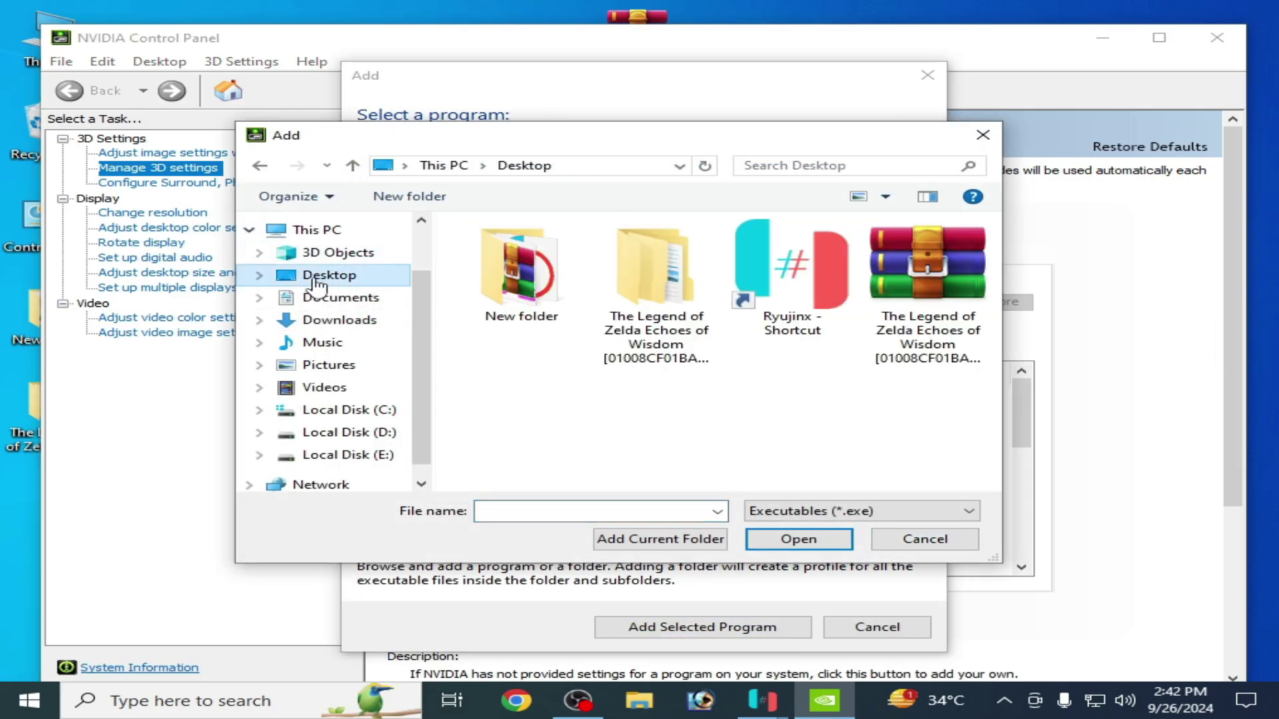
pyautogui.click(788, 290)
pyautogui.rightClick(790, 285)
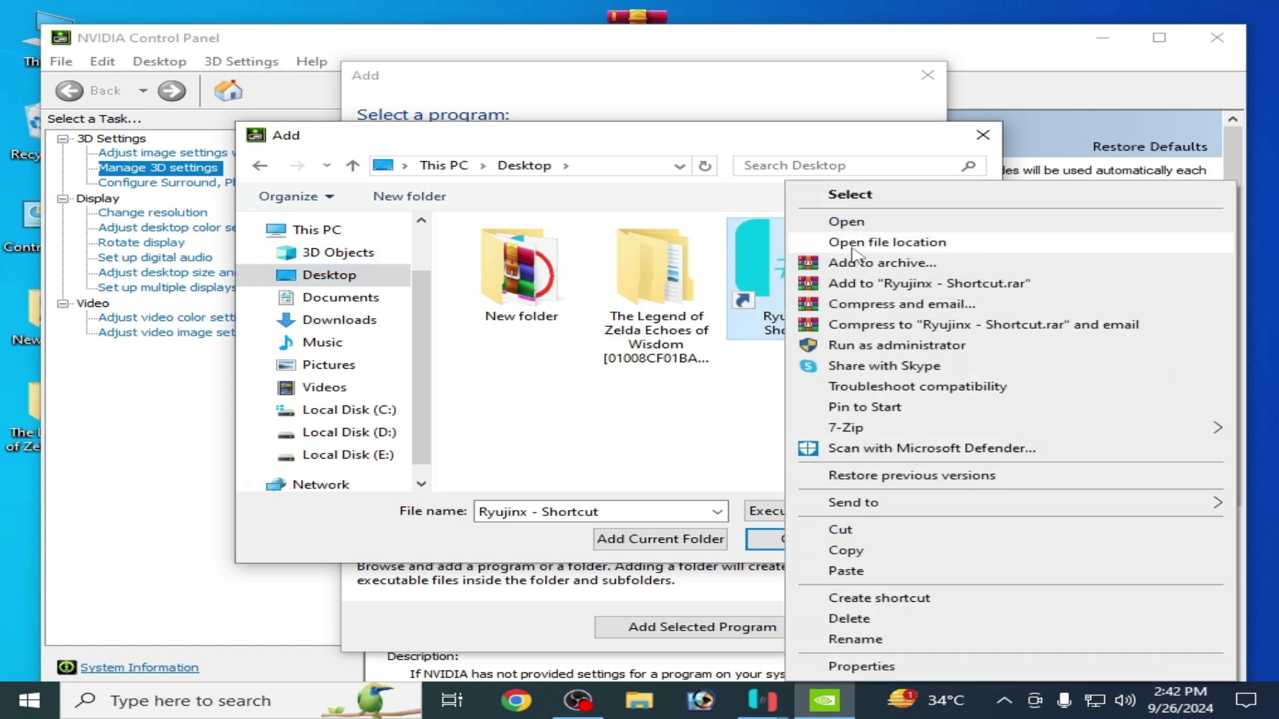
pyautogui.click(859, 244)
pyautogui.moveTo(556, 485); pyautogui.dragTo(593, 514)
pyautogui.click(786, 539)
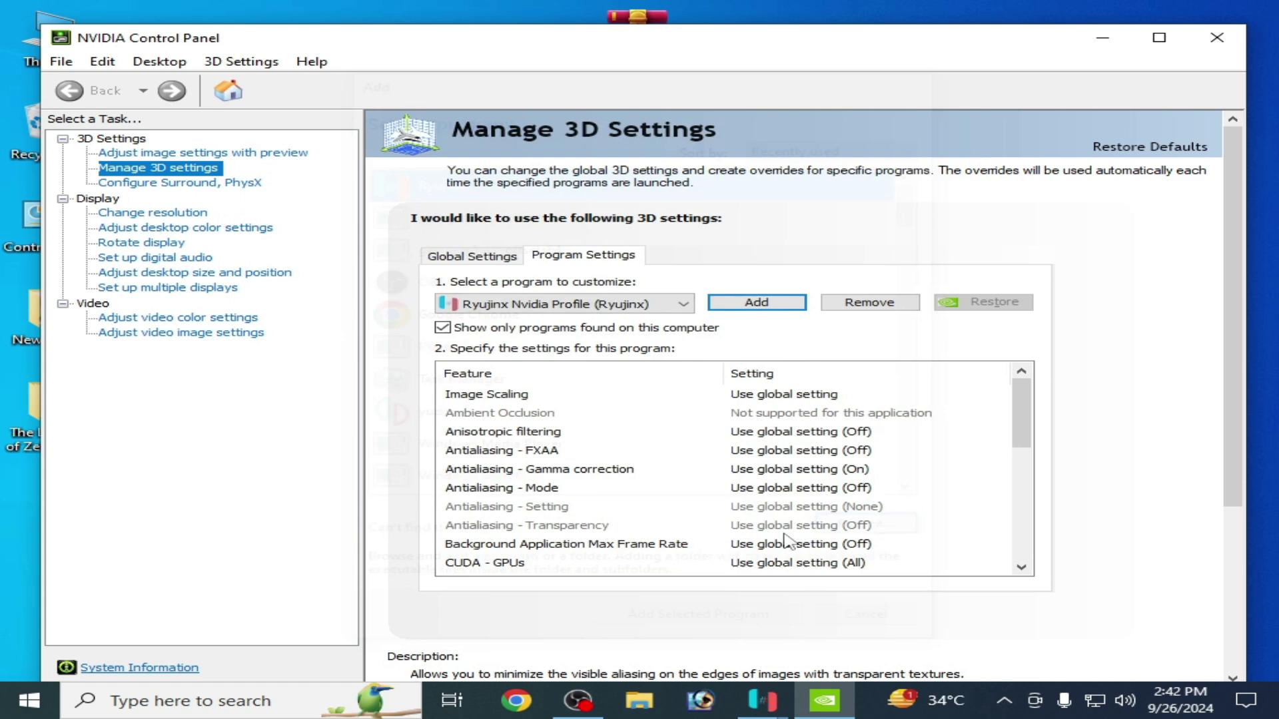
# - Set the Vulkan/OpenGL present method to Auto for the Ryujinx profile and apply the change
pyautogui.moveTo(1023, 409); pyautogui.dragTo(1026, 541)
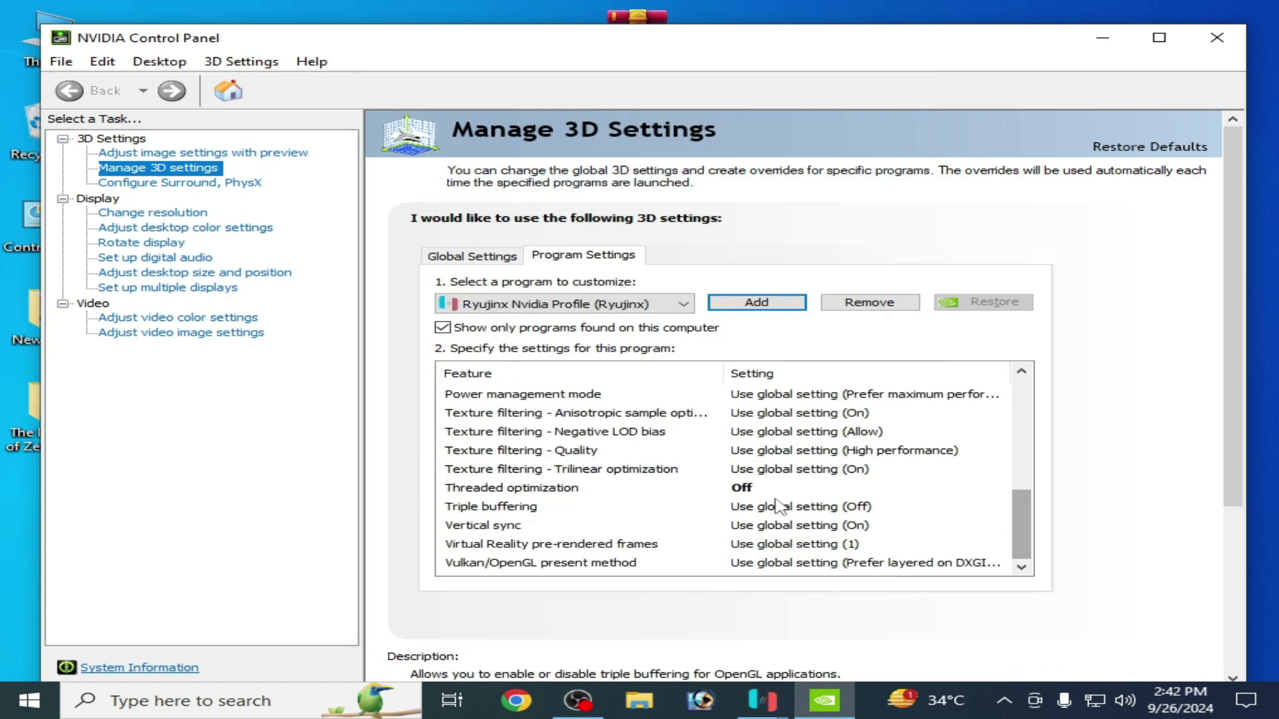
pyautogui.click(599, 563)
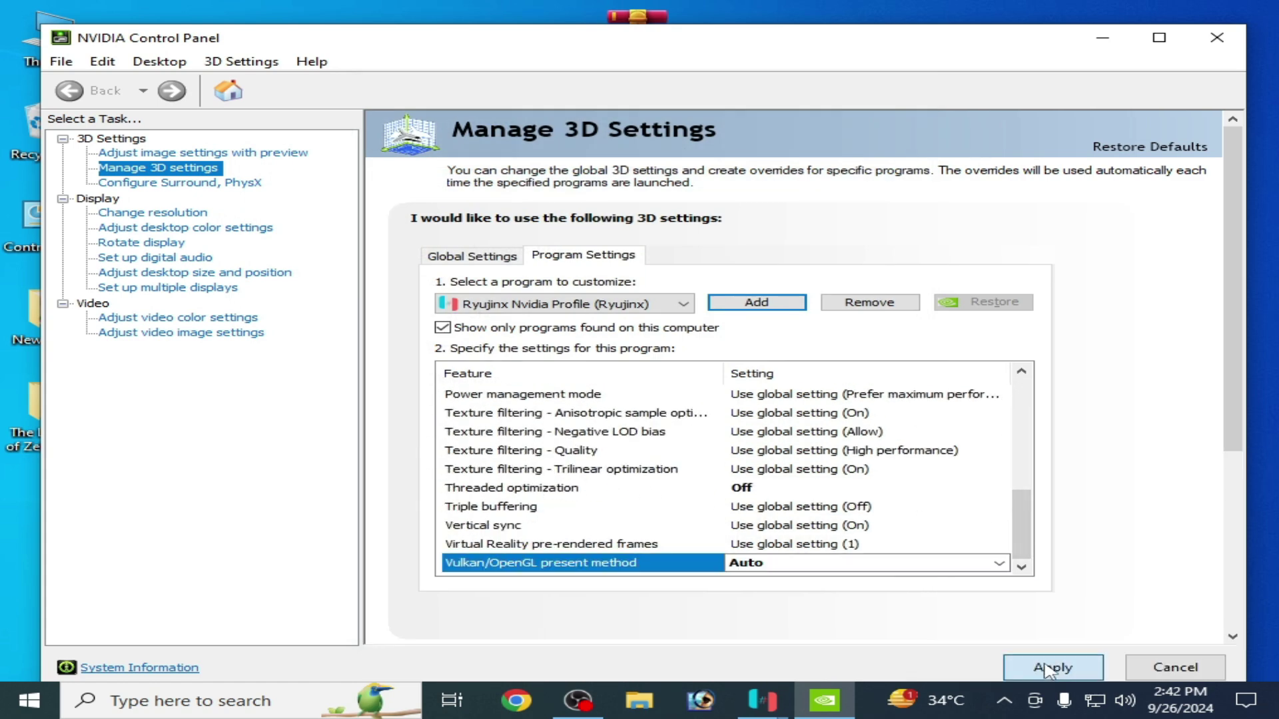
pyautogui.click(1053, 668)
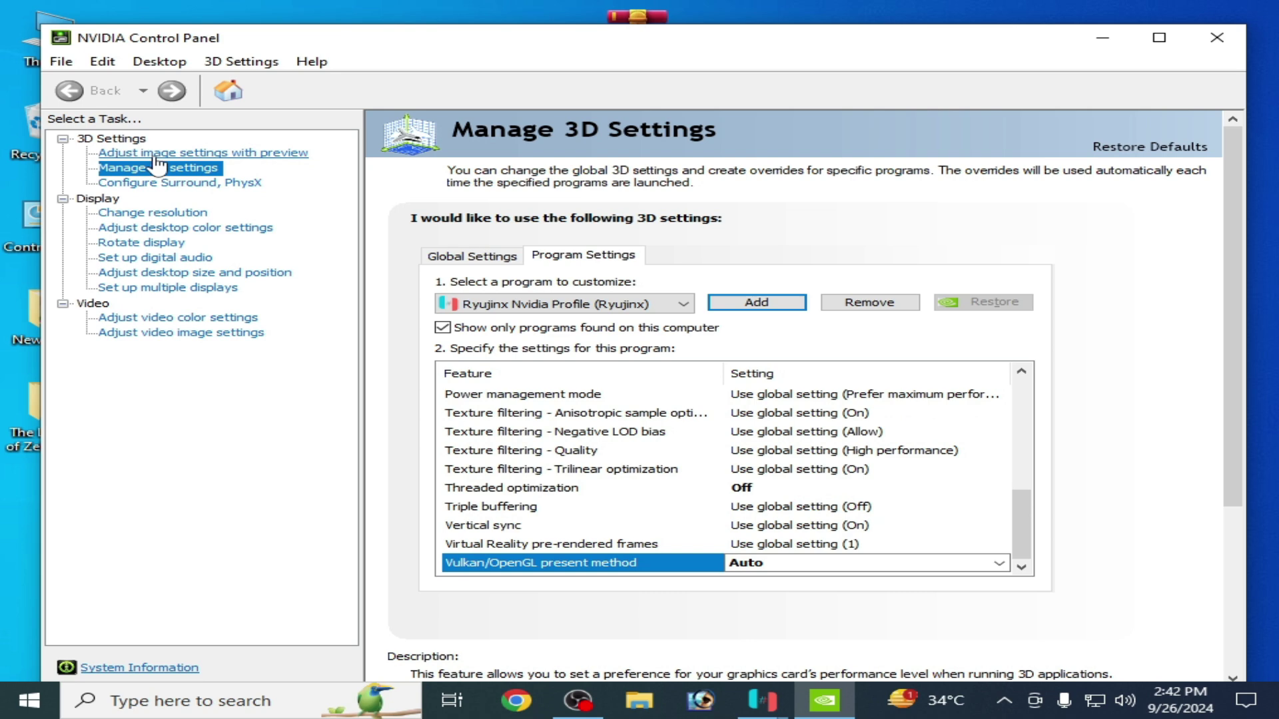
# - Try the Performance preference in the image settings with preview, return to the advanced 3D image settings and close NVIDIA Control Panel
pyautogui.click(203, 152)
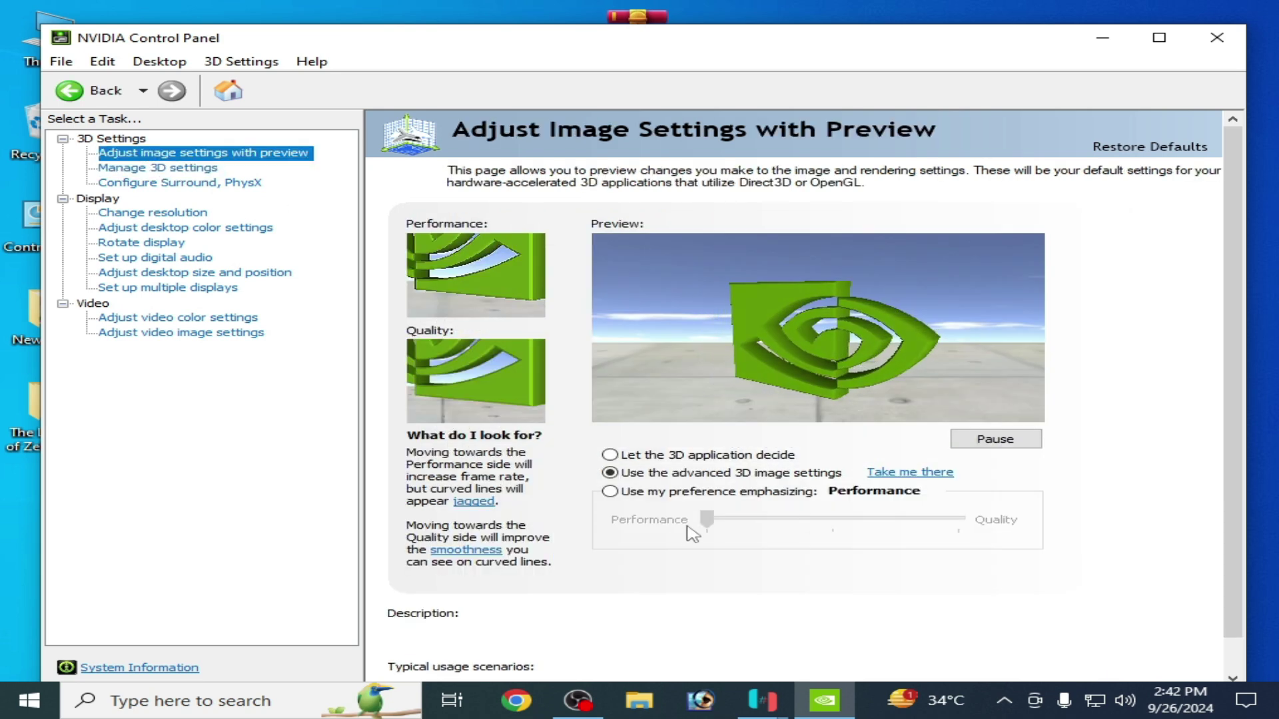
pyautogui.click(609, 492)
pyautogui.click(763, 523)
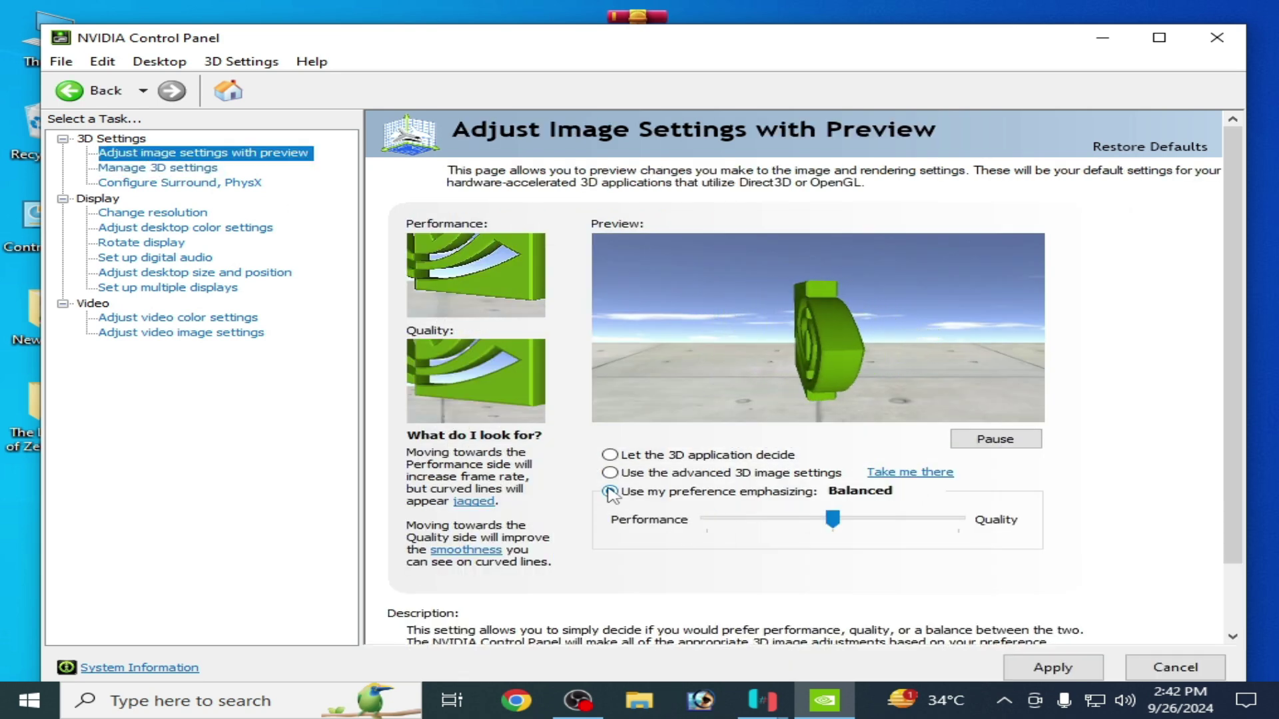
pyautogui.click(762, 523)
pyautogui.click(610, 473)
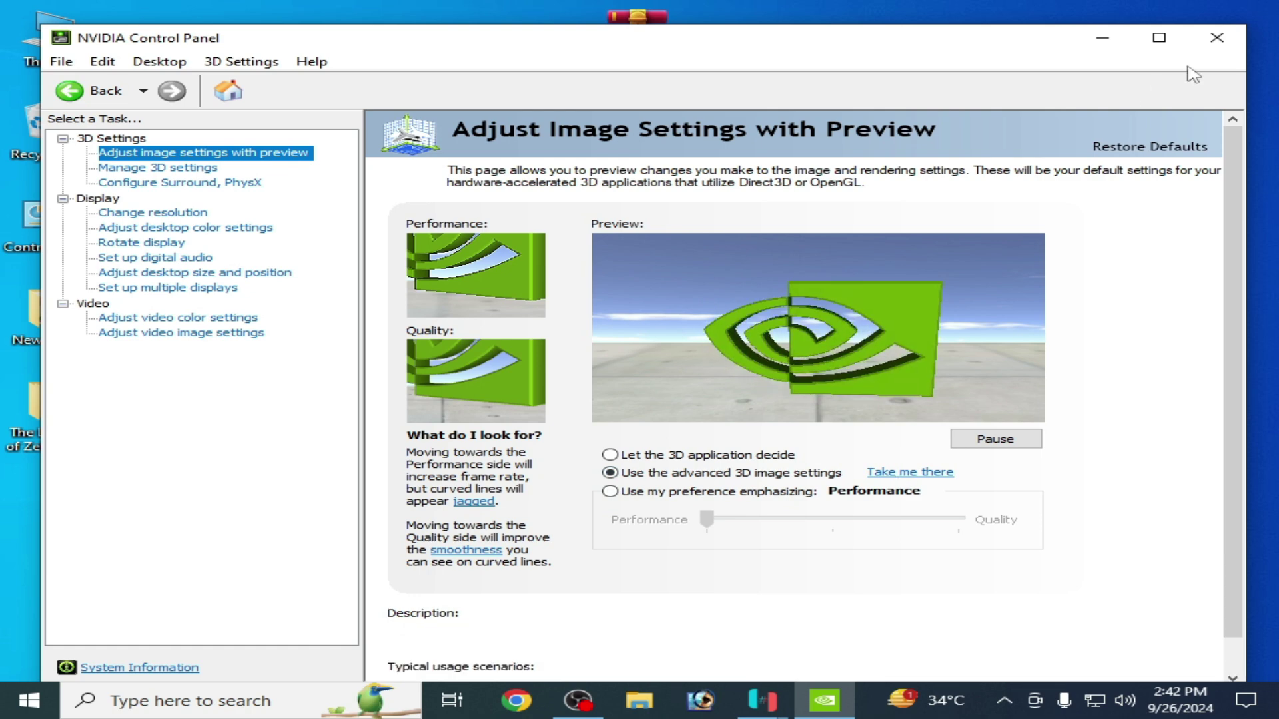
pyautogui.click(1217, 38)
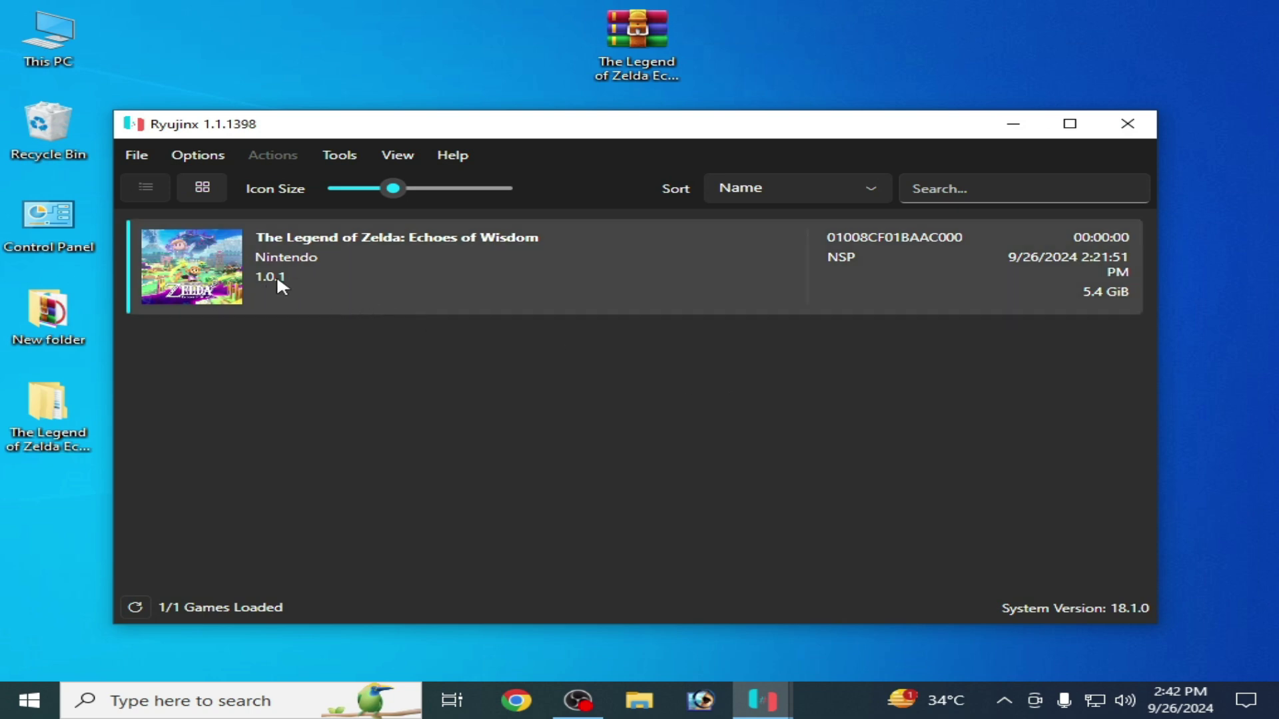
# - Delete the [16.10 SteamDeck Default HUD v1.0.1] mod from The Legend of Zelda: Echoes of Wisdom in Ryujinx
pyautogui.rightClick(318, 262)
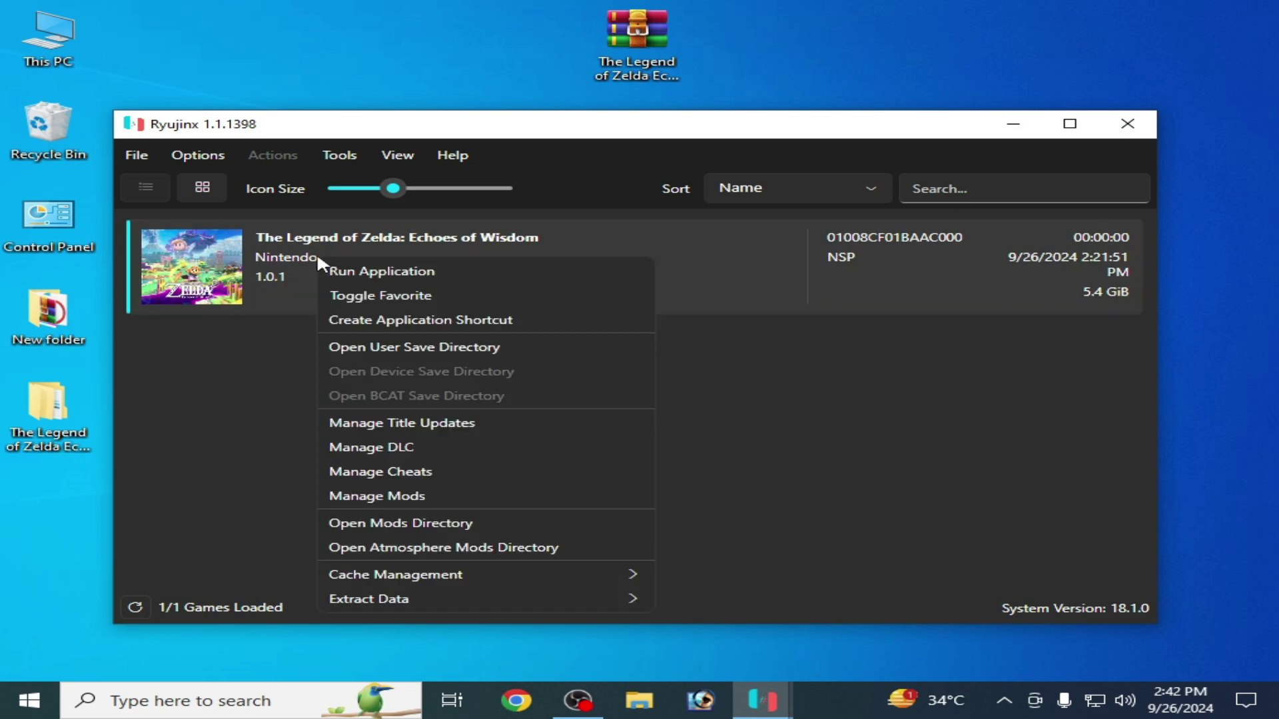
pyautogui.click(372, 497)
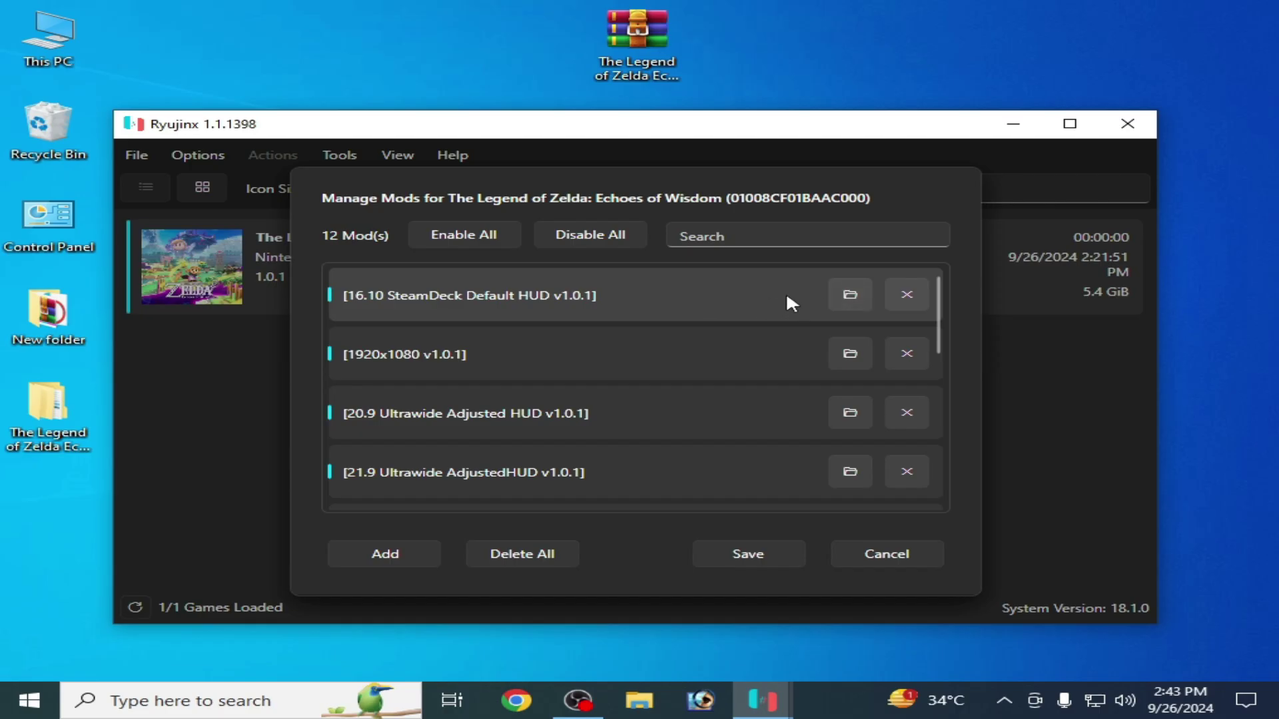
pyautogui.click(907, 295)
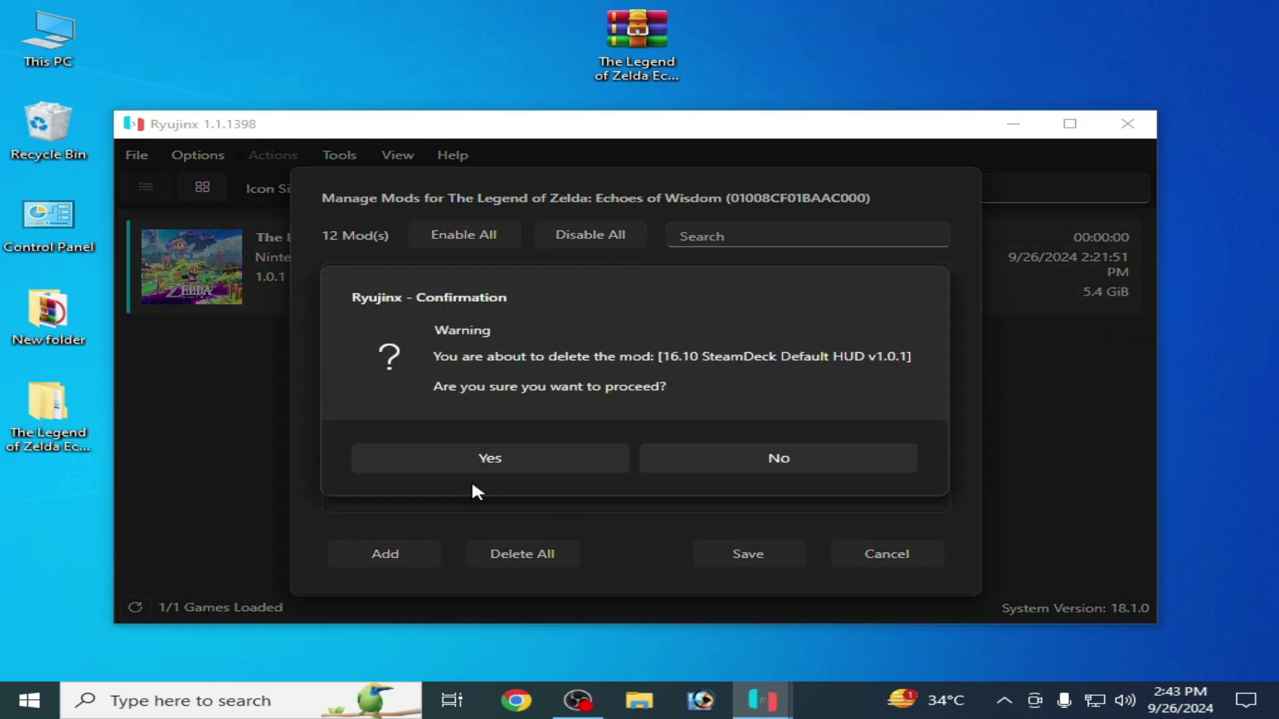
pyautogui.click(493, 459)
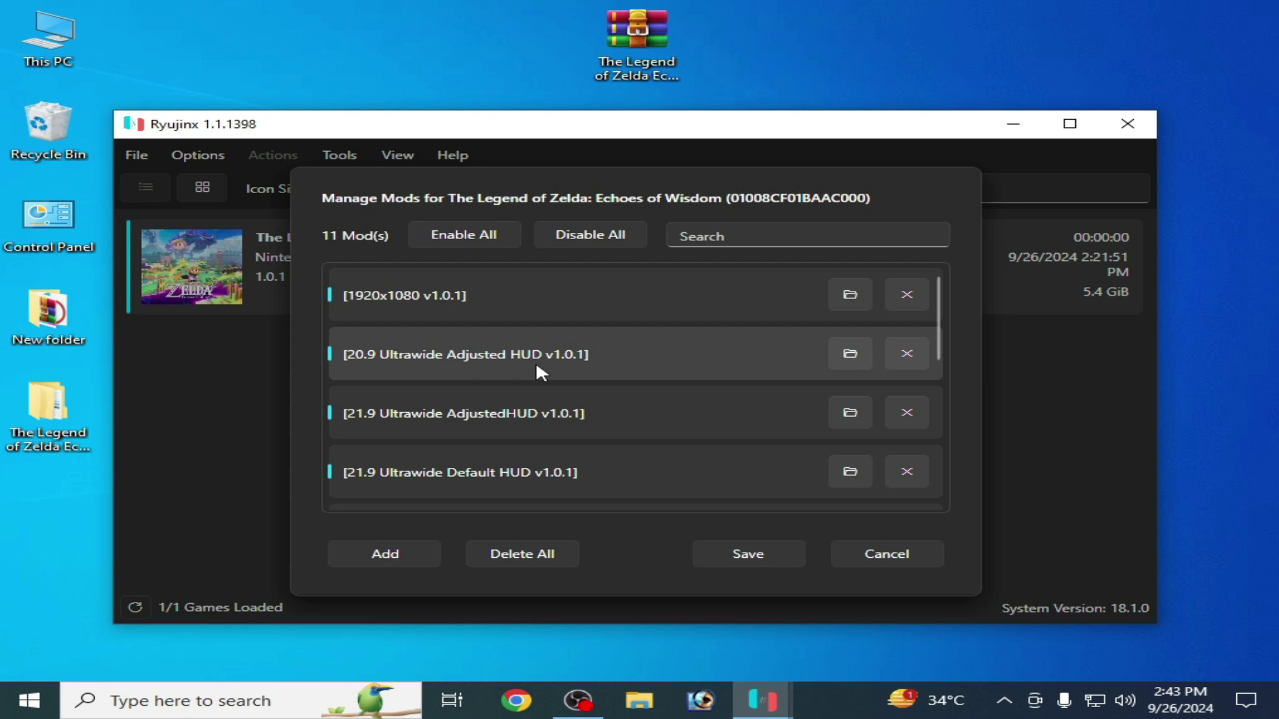
# - Add the [16.10 SteamDeck Default HUD v1.0.1] folder as a single mod, enable it and save the mod list
pyautogui.click(414, 554)
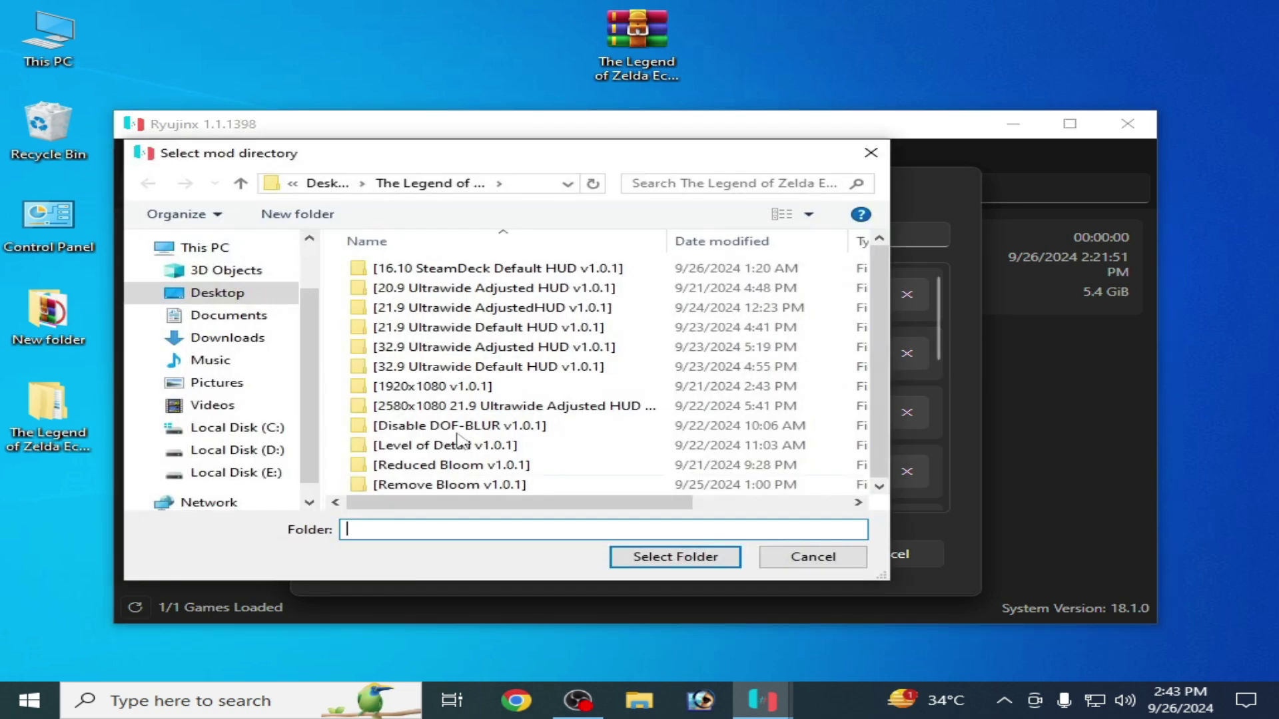
pyautogui.click(492, 267)
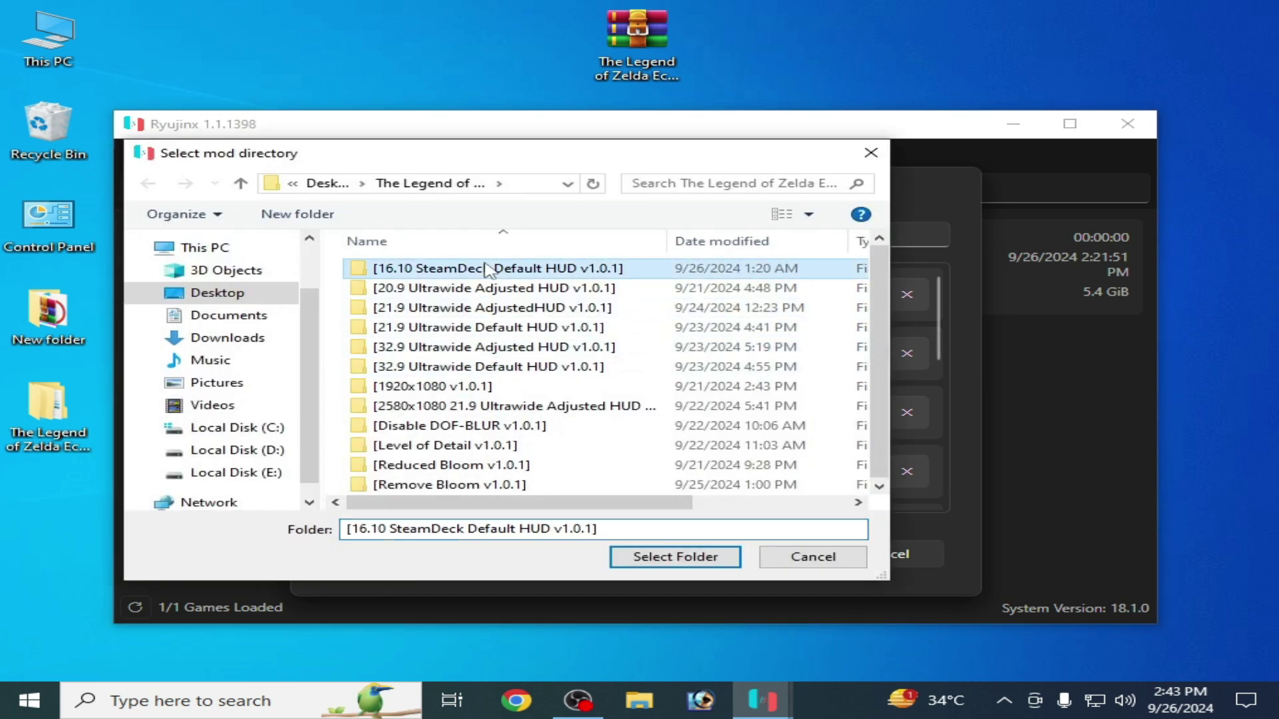
pyautogui.click(669, 558)
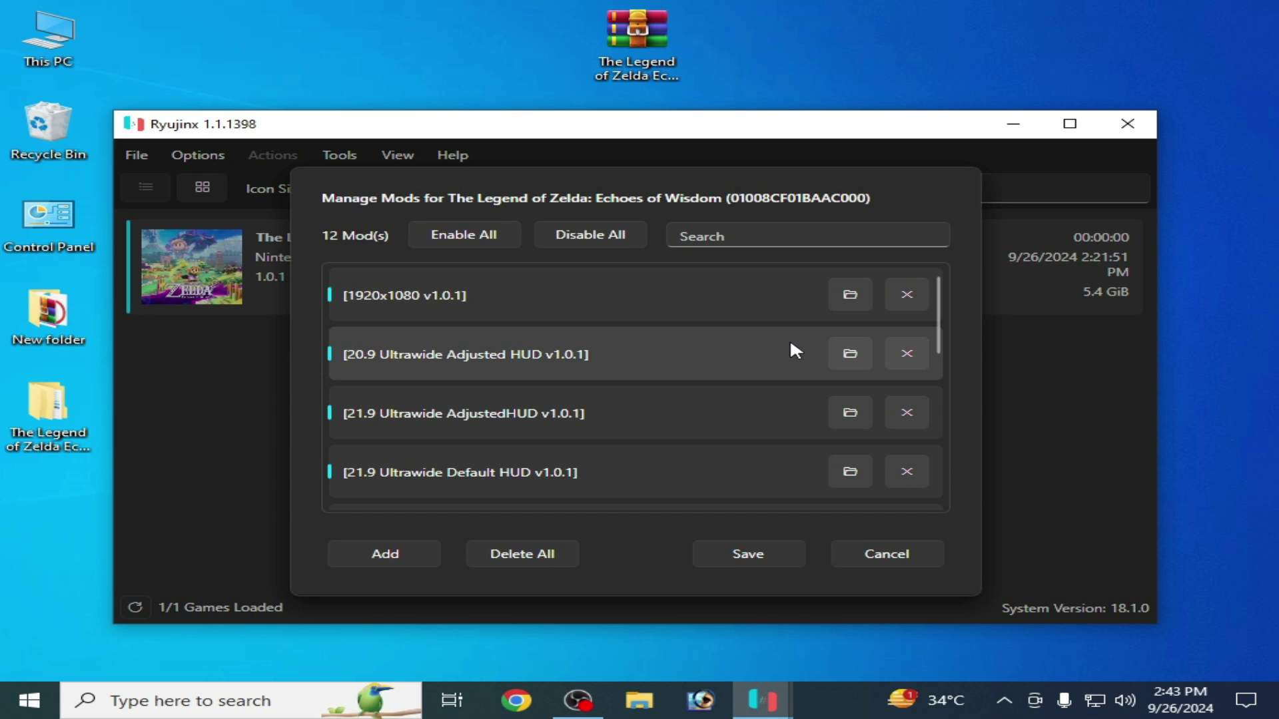
pyautogui.moveTo(938, 317); pyautogui.dragTo(943, 475)
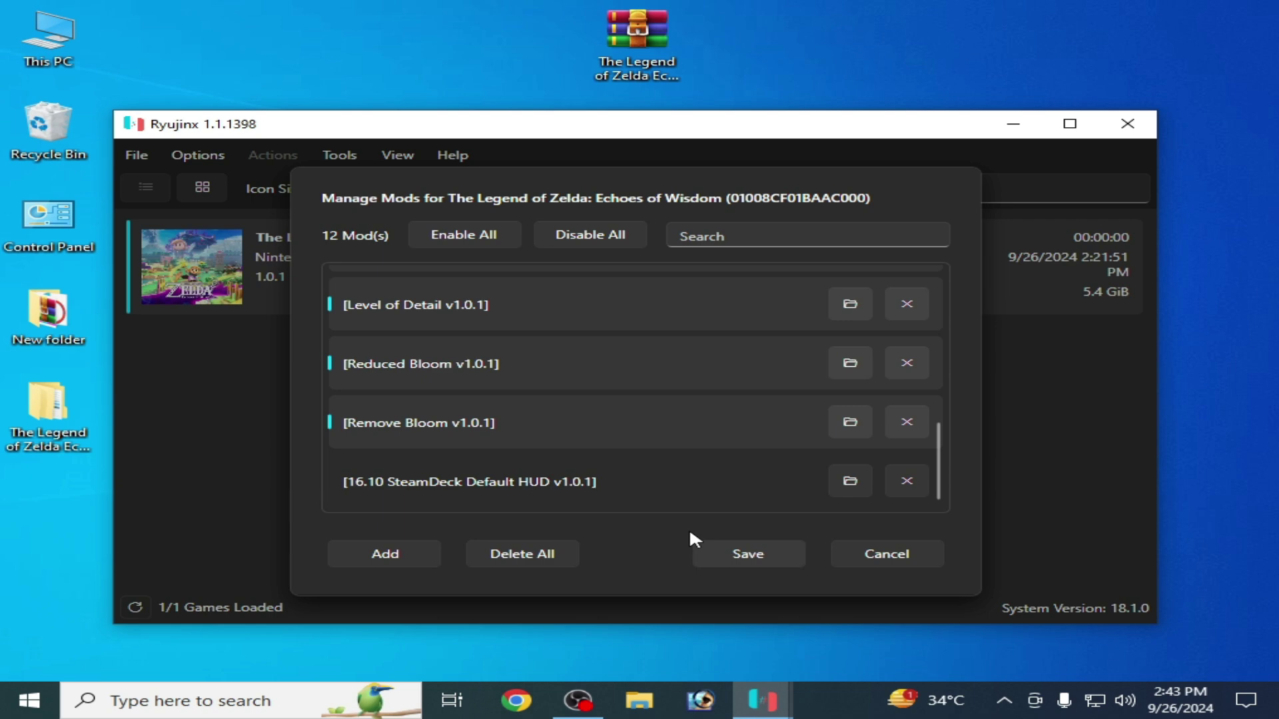
pyautogui.click(522, 471)
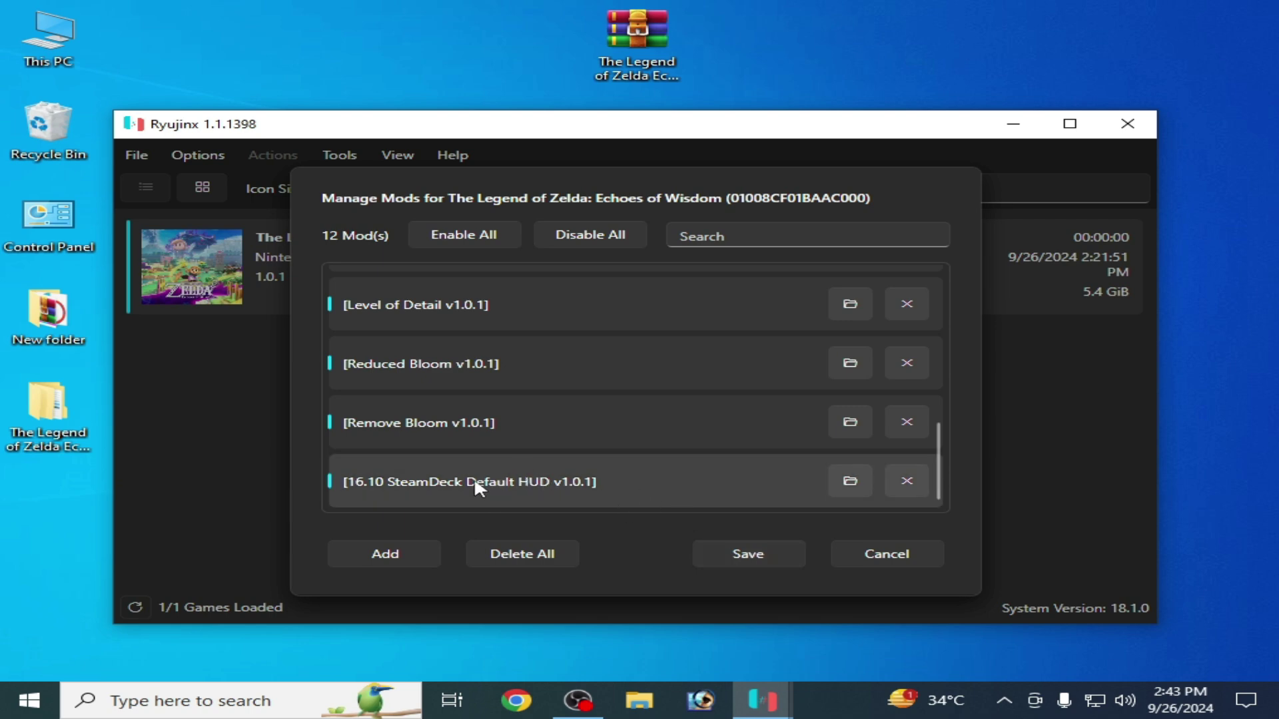
pyautogui.click(727, 548)
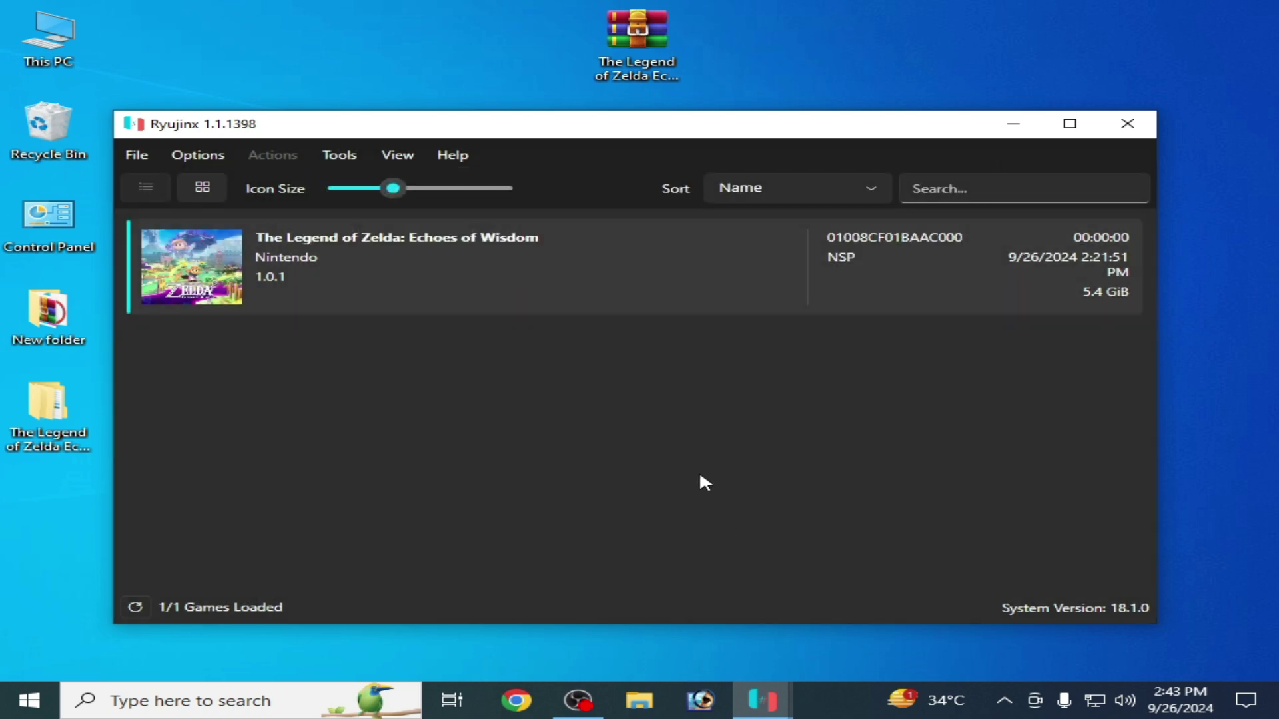
# - Find Task Manager through the Windows search, open it and move its window up over the Ryujinx window
pyautogui.click(203, 696)
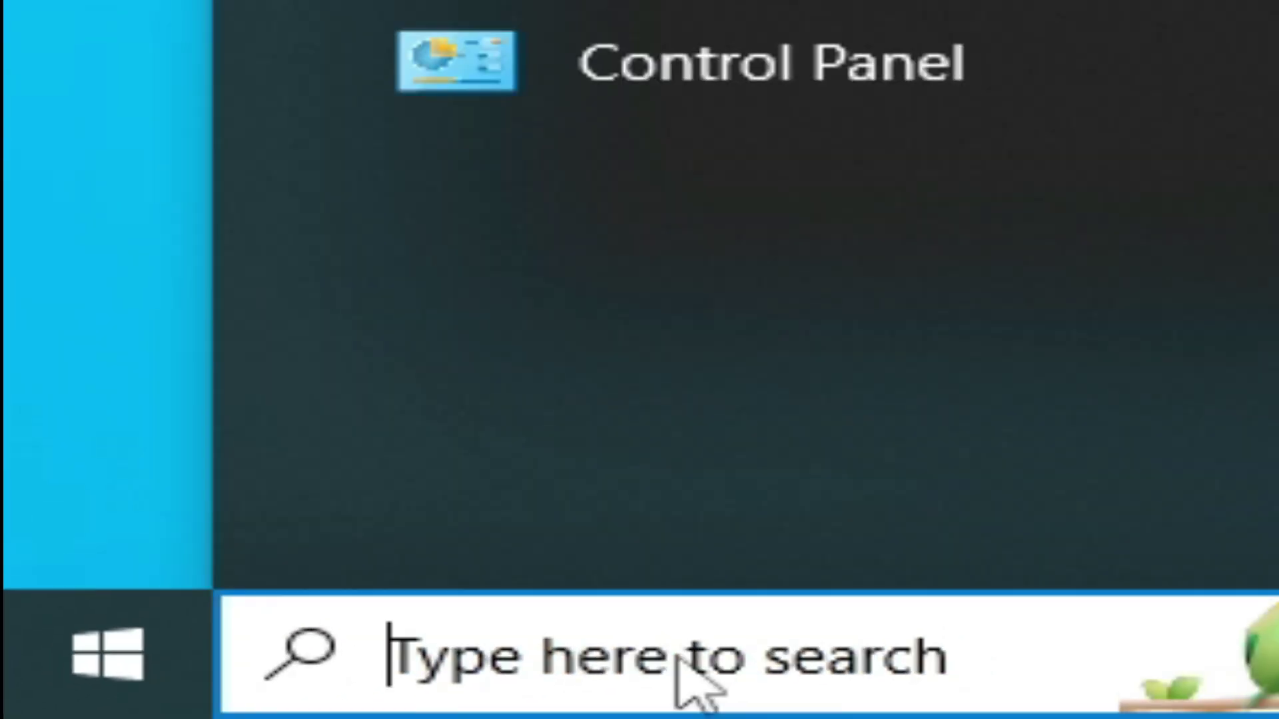
pyautogui.write('tas')
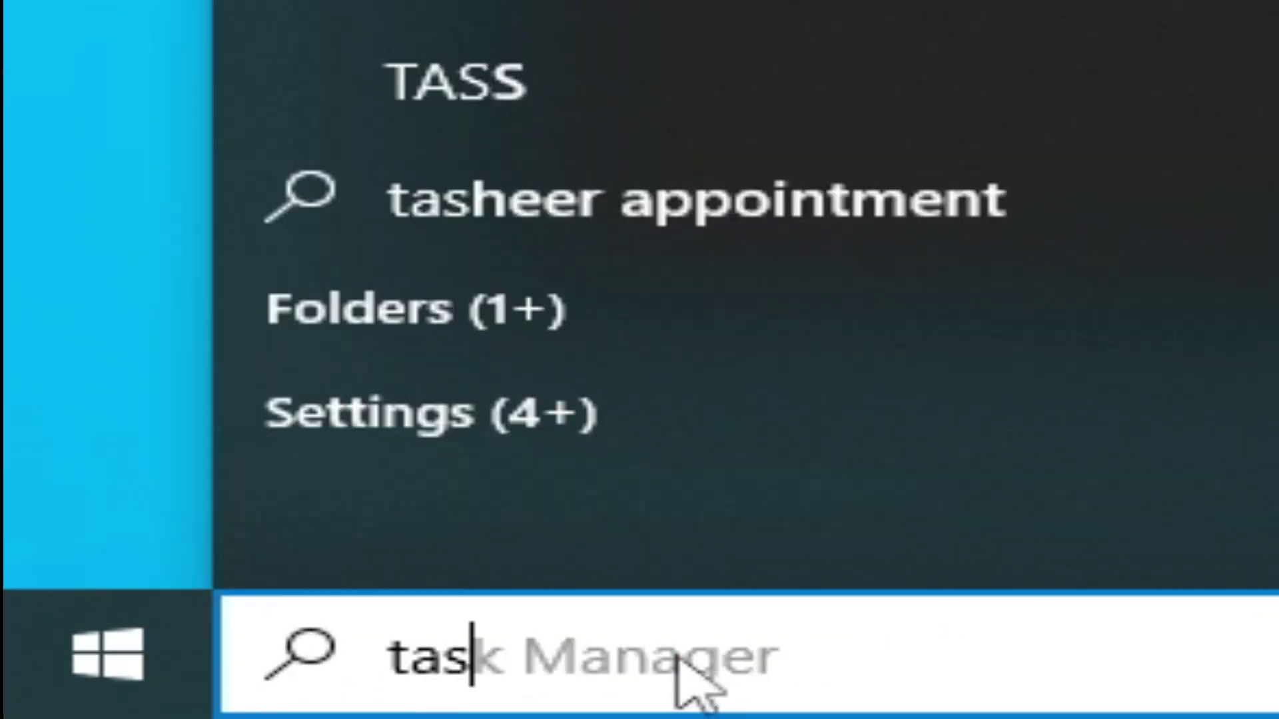
pyautogui.write('k')
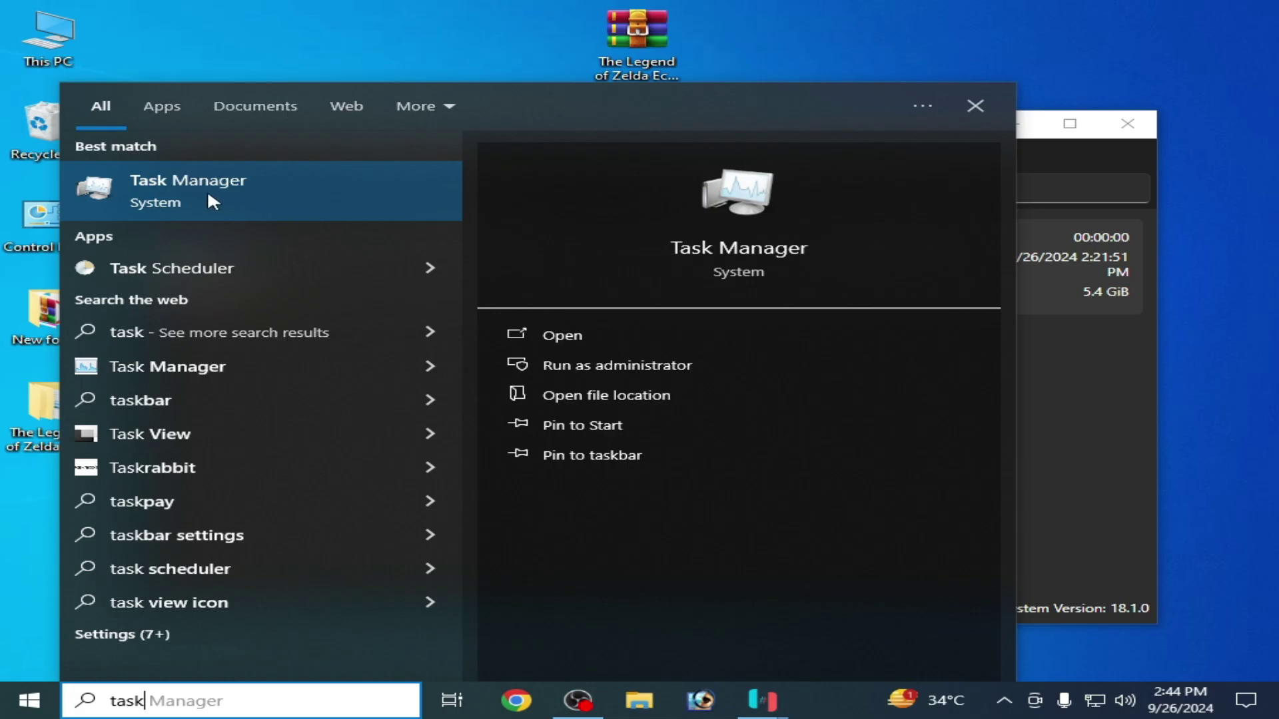
pyautogui.rightClick(212, 200)
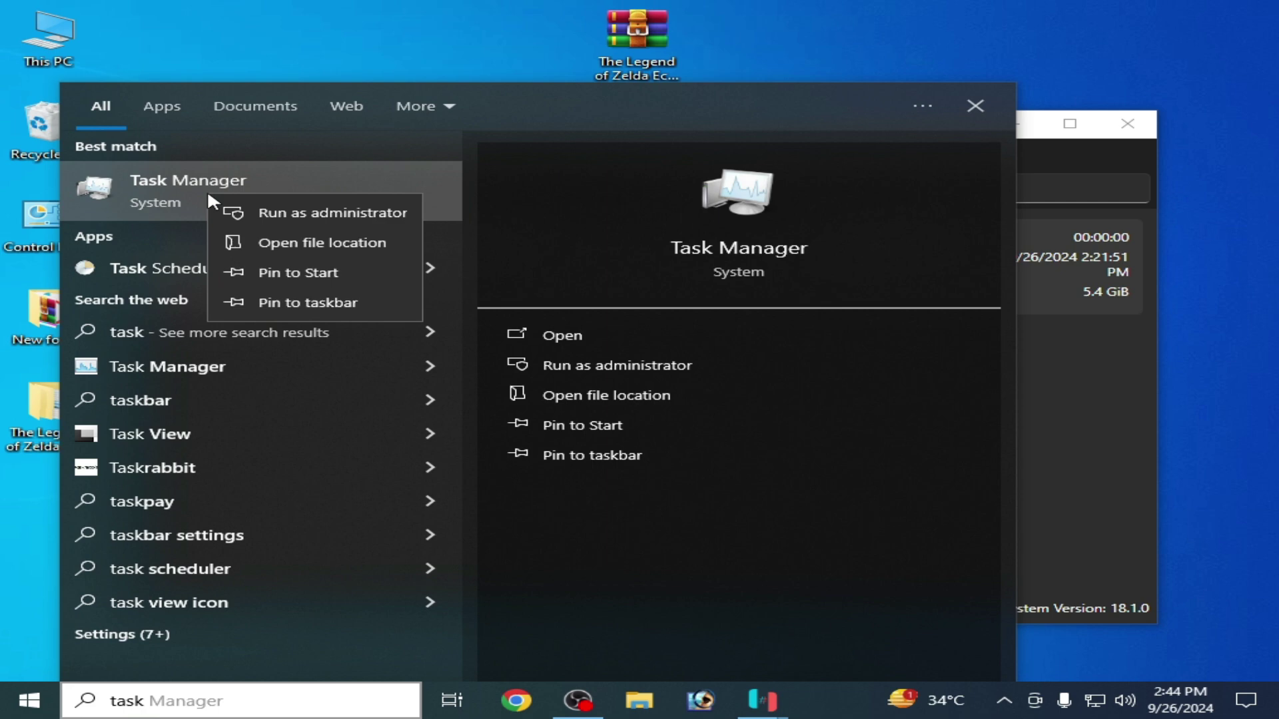
pyautogui.click(191, 194)
pyautogui.click(192, 194)
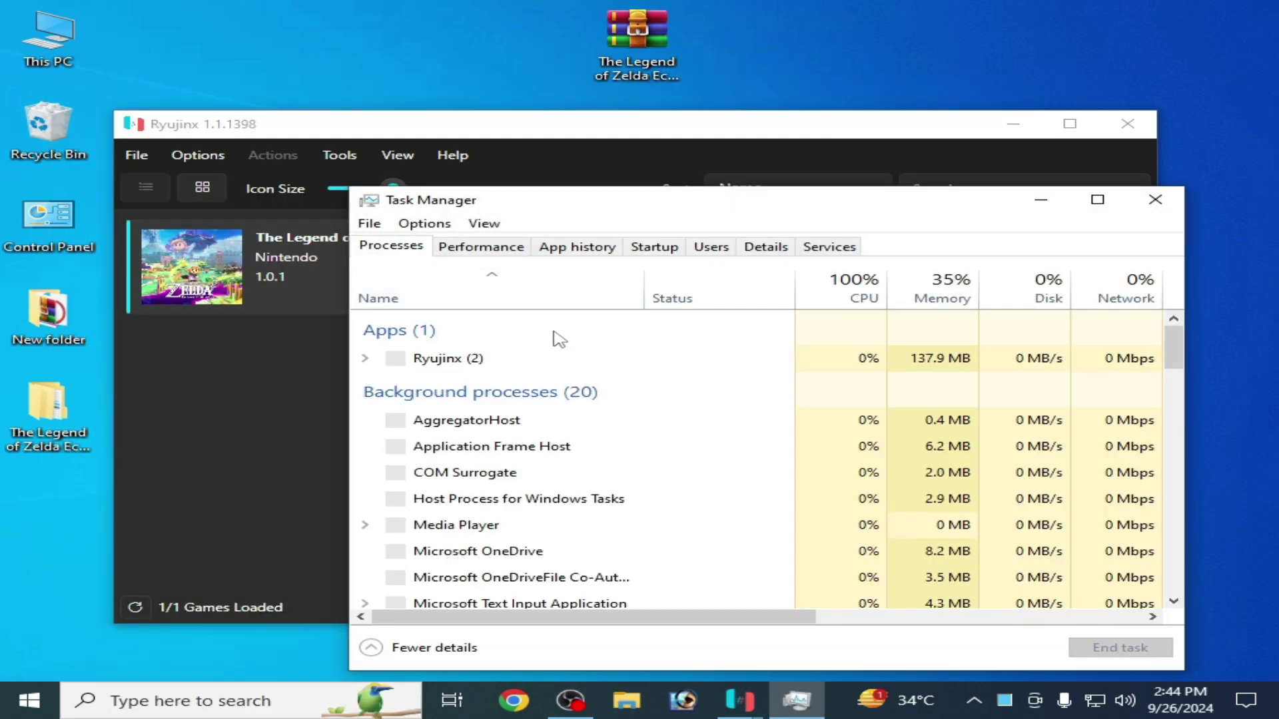
pyautogui.moveTo(585, 204); pyautogui.dragTo(614, 134)
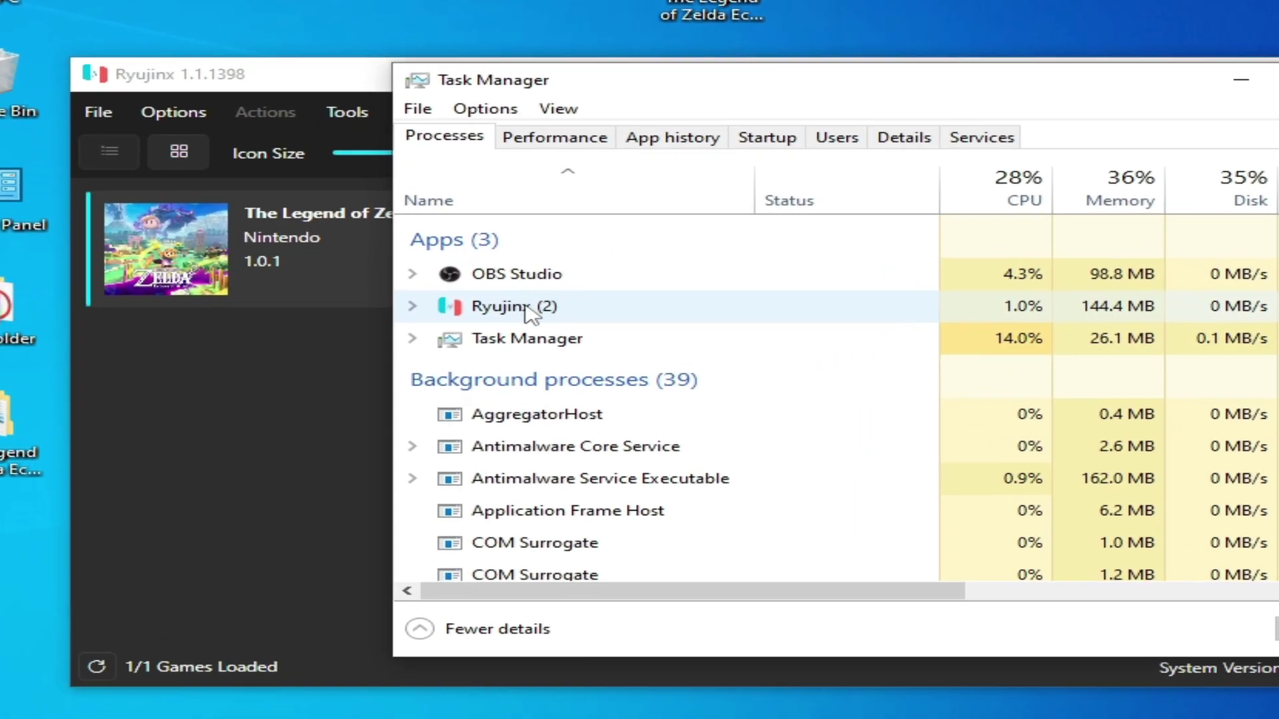
# - Expand the Ryujinx process group in Task Manager and go to the details of its Ryujinx process
pyautogui.rightClick(530, 314)
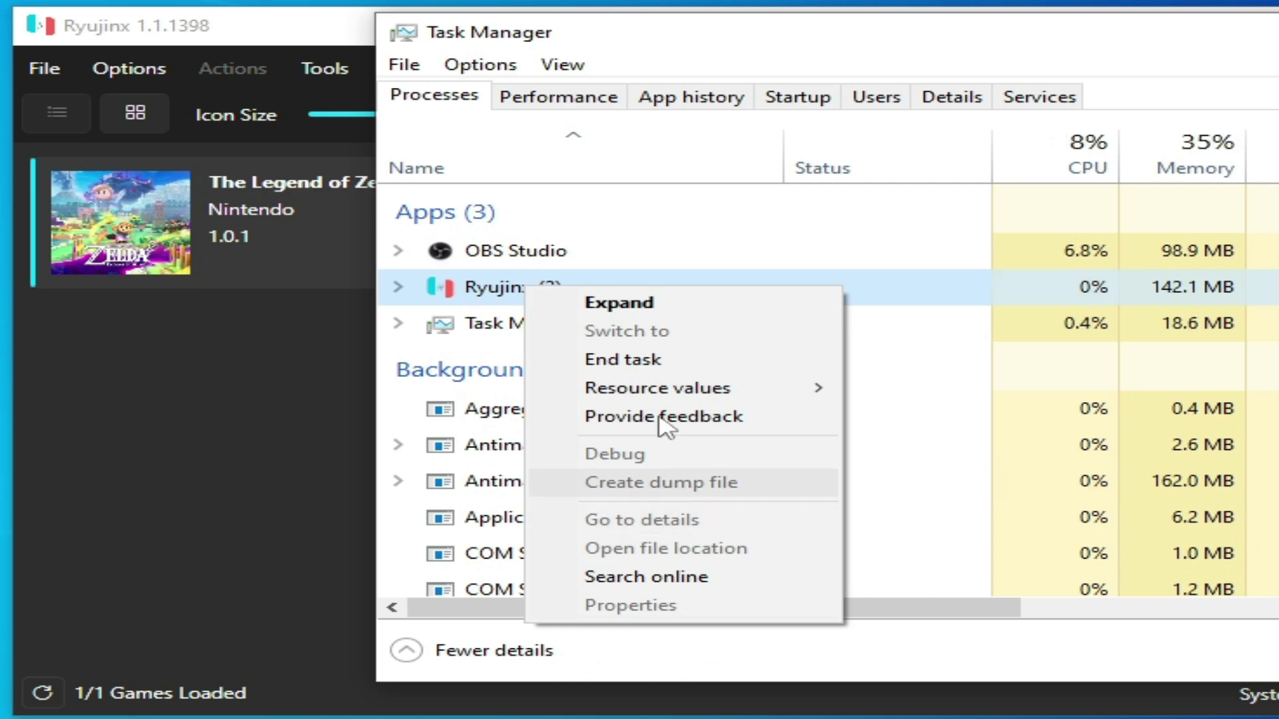
pyautogui.click(638, 314)
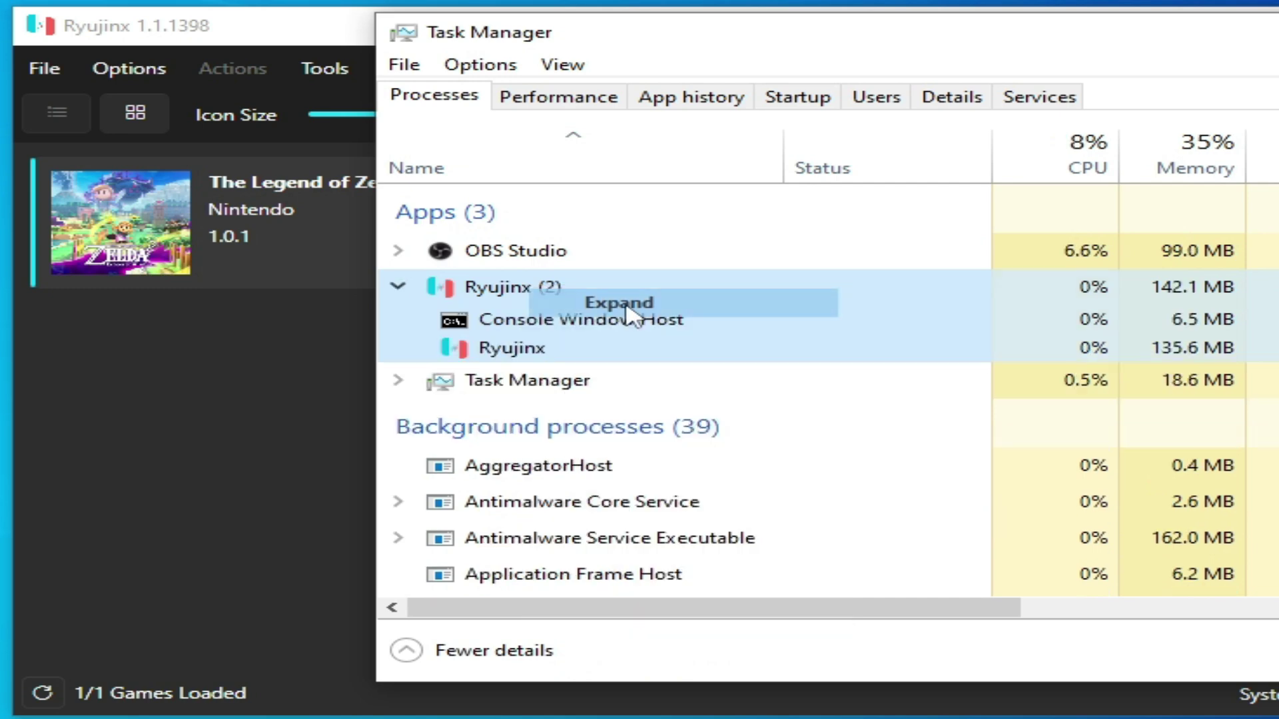
pyautogui.click(516, 352)
pyautogui.rightClick(517, 352)
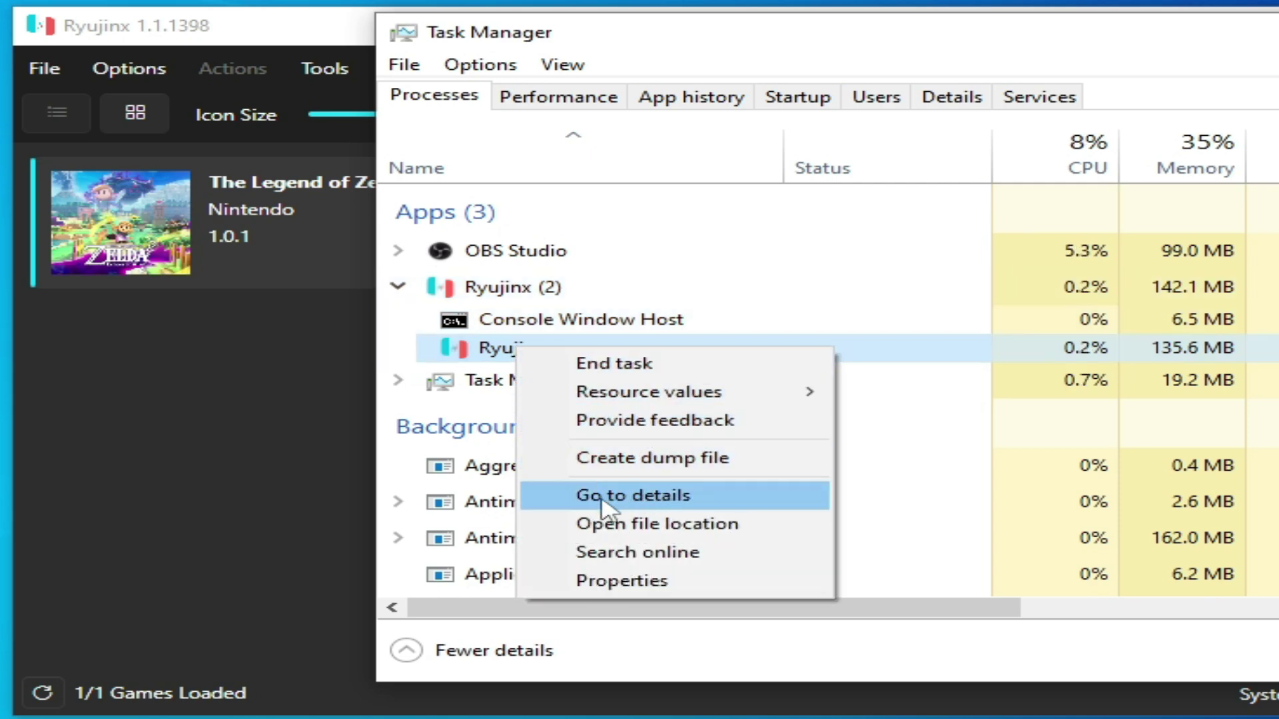
pyautogui.click(644, 496)
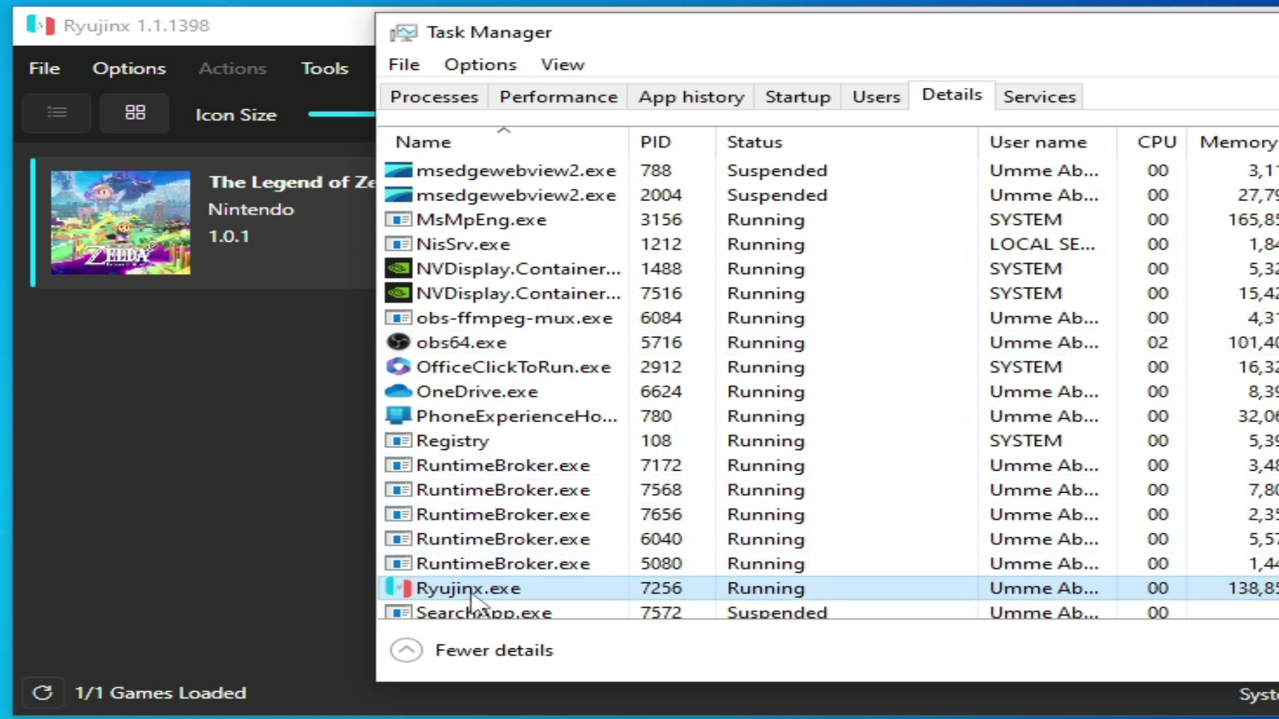
# - Set the priority of the Ryujinx.exe process to High and confirm the change
pyautogui.rightClick(500, 596)
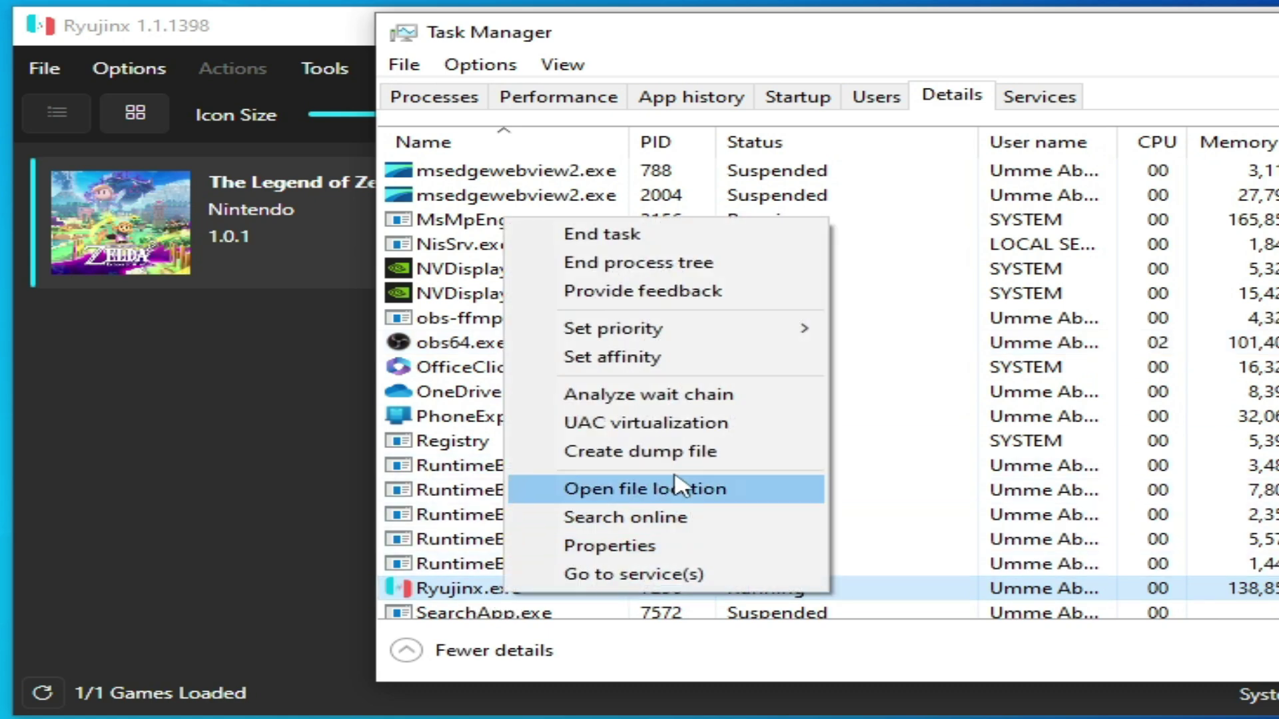
pyautogui.moveTo(630, 338)
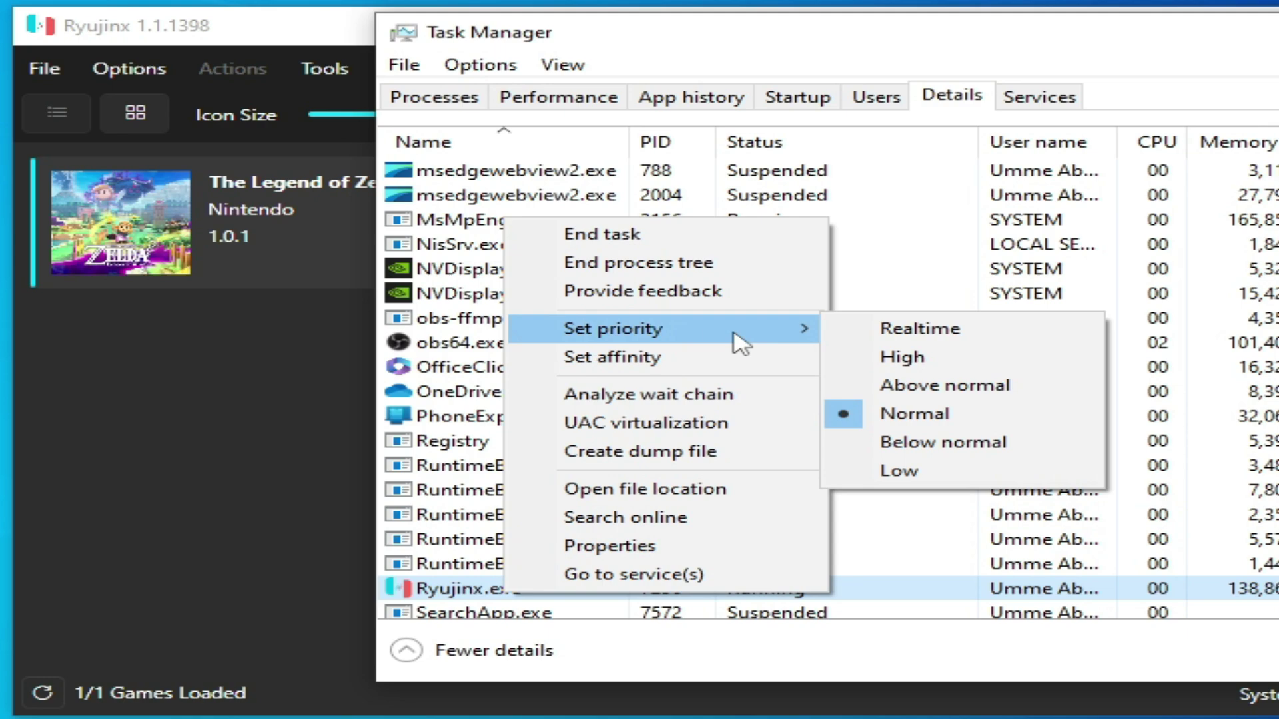
pyautogui.click(896, 358)
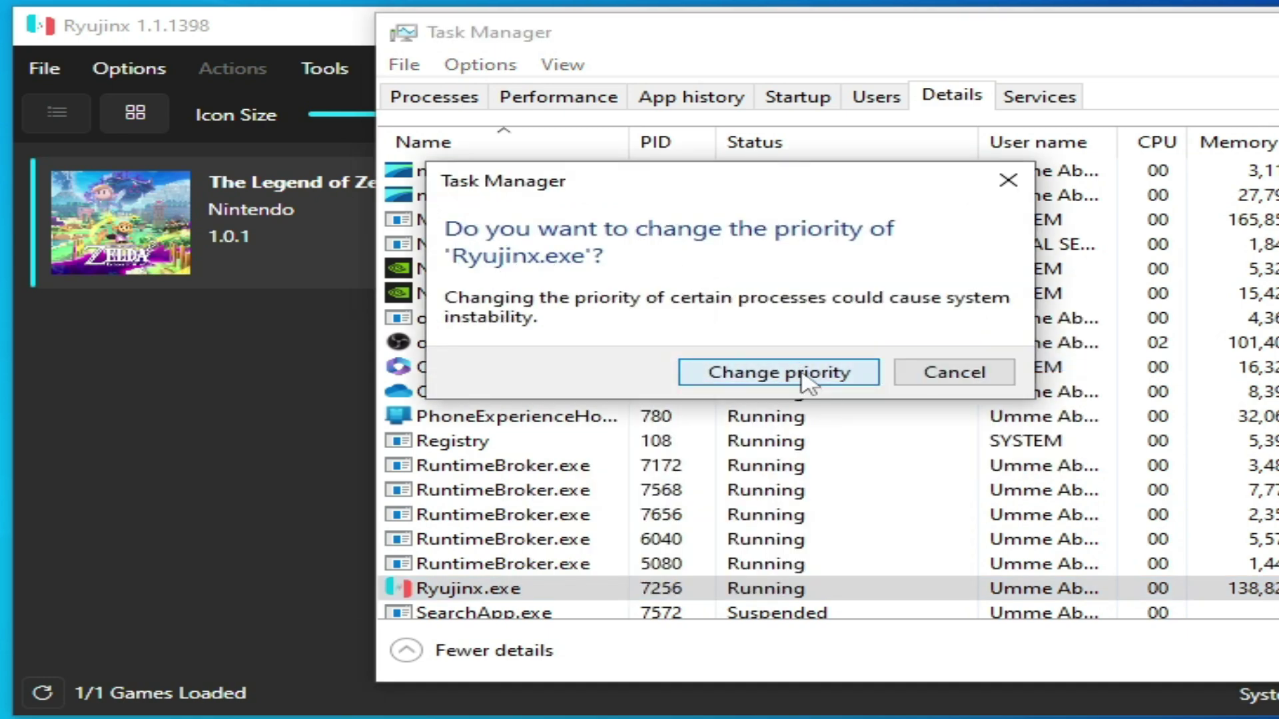
pyautogui.click(806, 373)
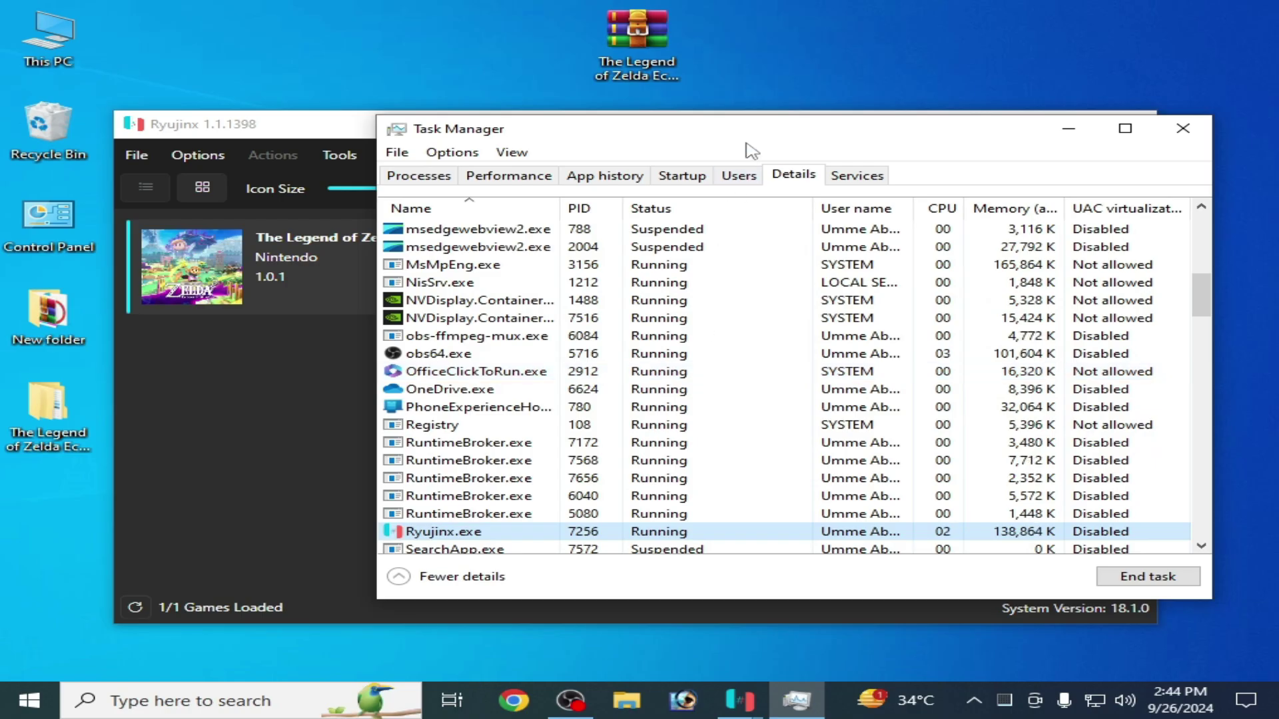
# - Move Task Manager out of the way and try to run The Legend of Zelda: Echoes of Wisdom in Ryujinx
pyautogui.moveTo(751, 140); pyautogui.dragTo(704, 241)
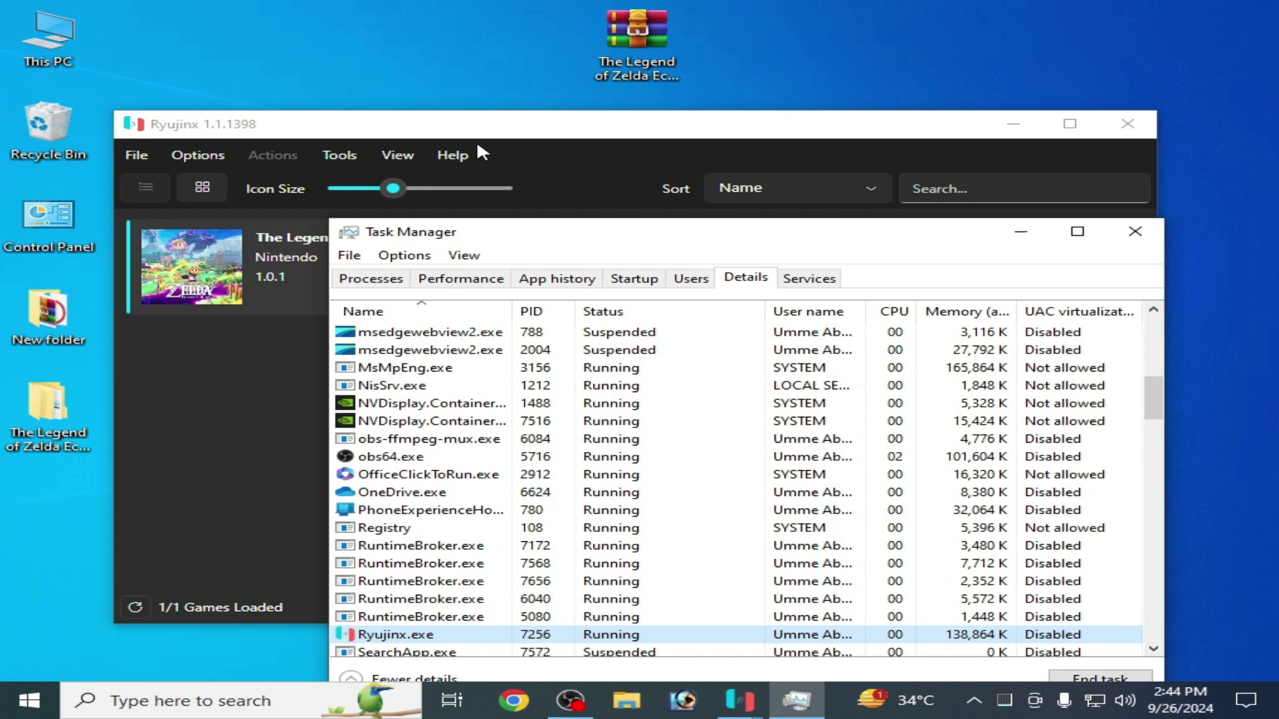
pyautogui.click(413, 207)
pyautogui.rightClick(356, 244)
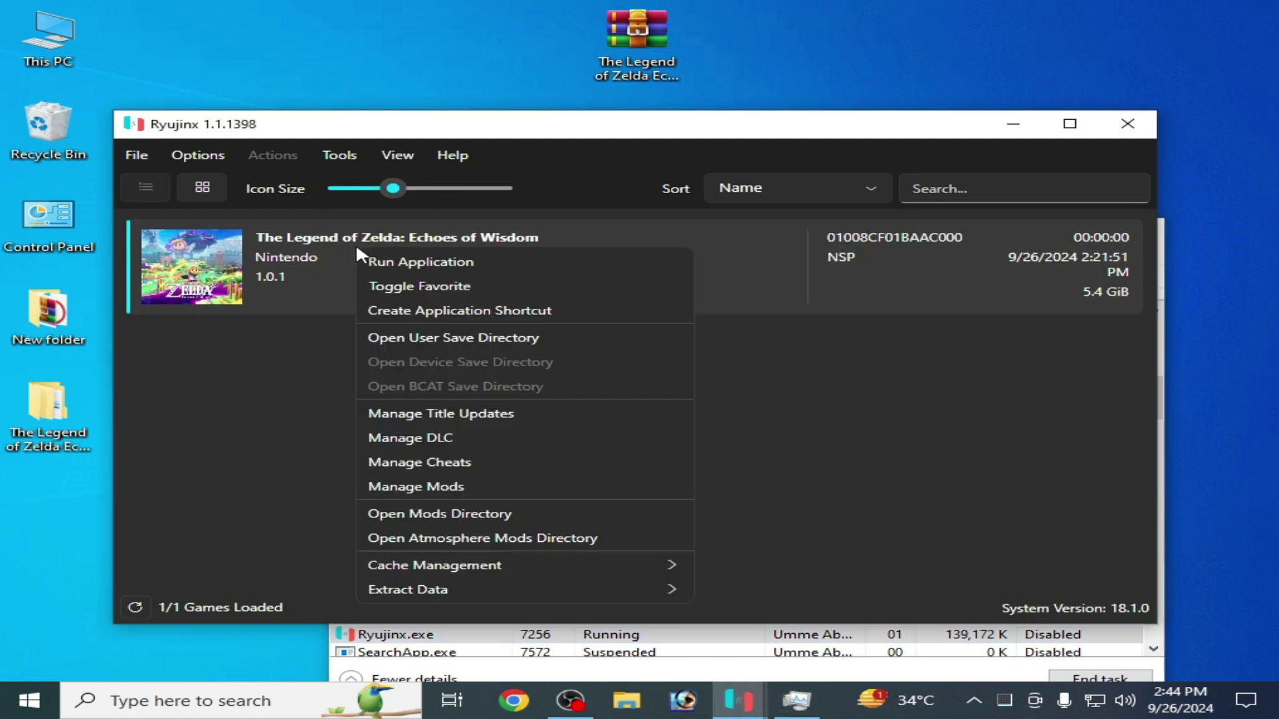
pyautogui.click(393, 262)
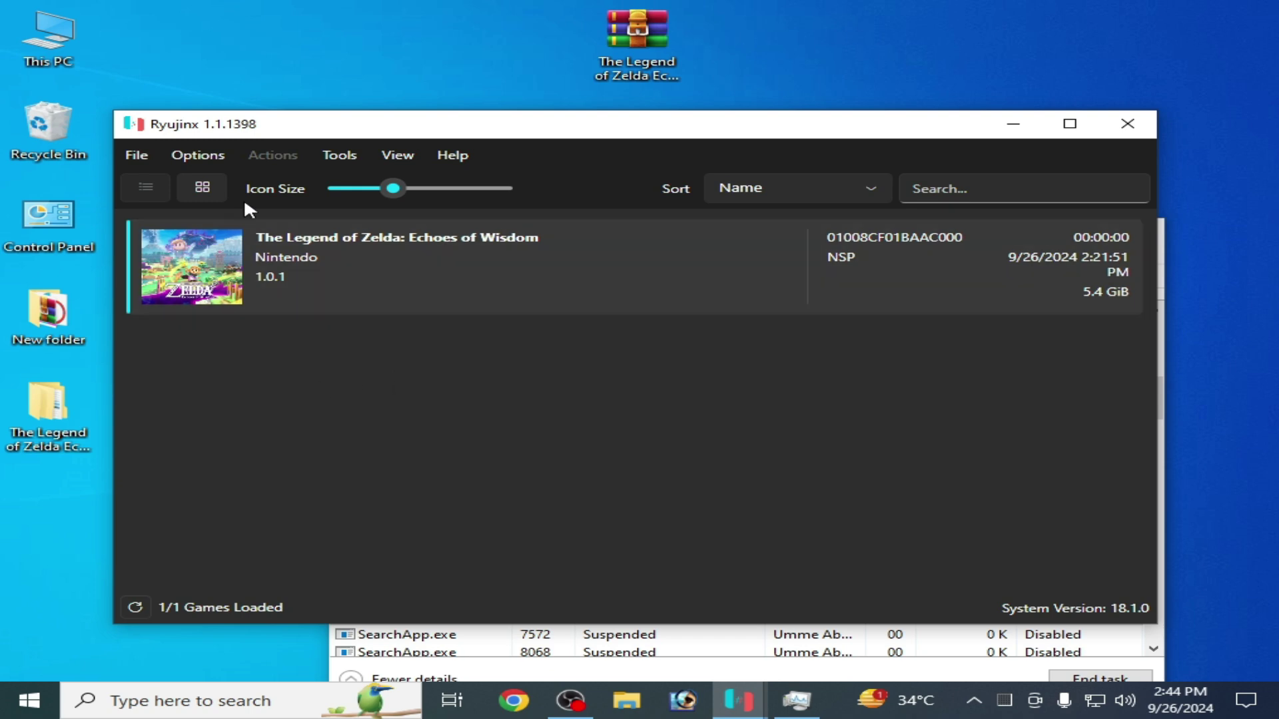
# - Check Ryujinx for updates and dismiss the updater message
pyautogui.click(453, 156)
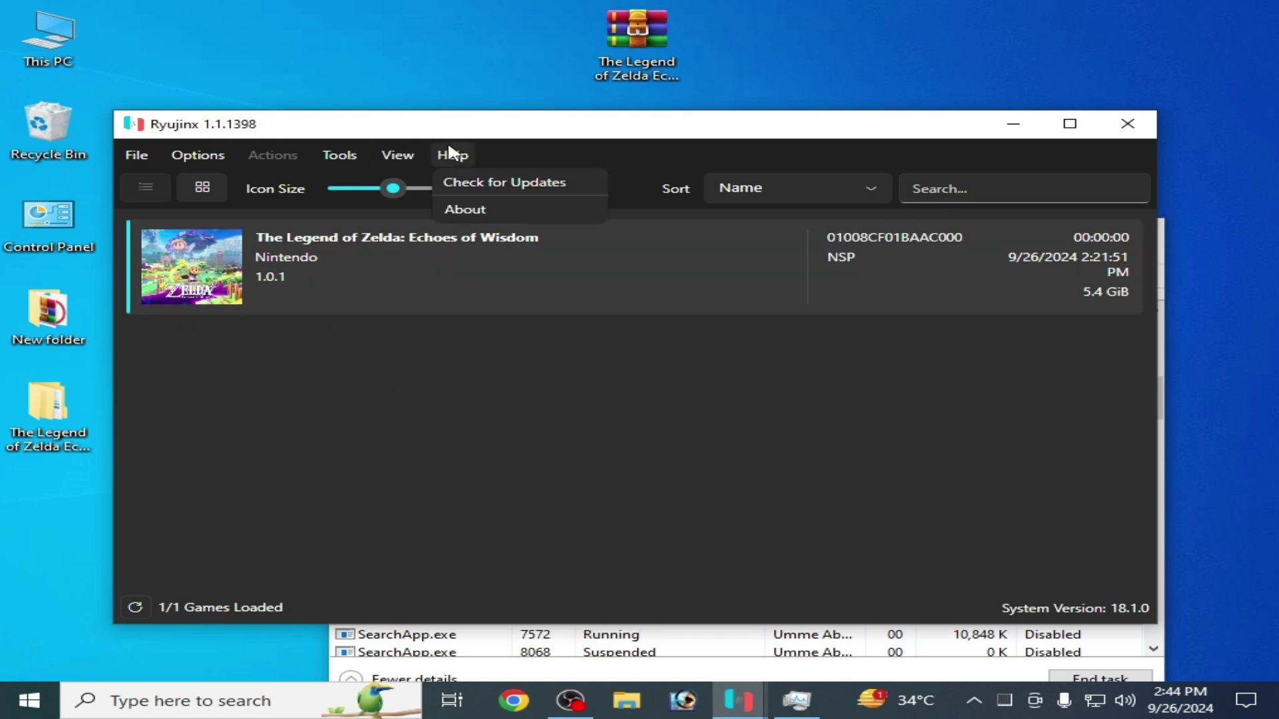
pyautogui.click(497, 190)
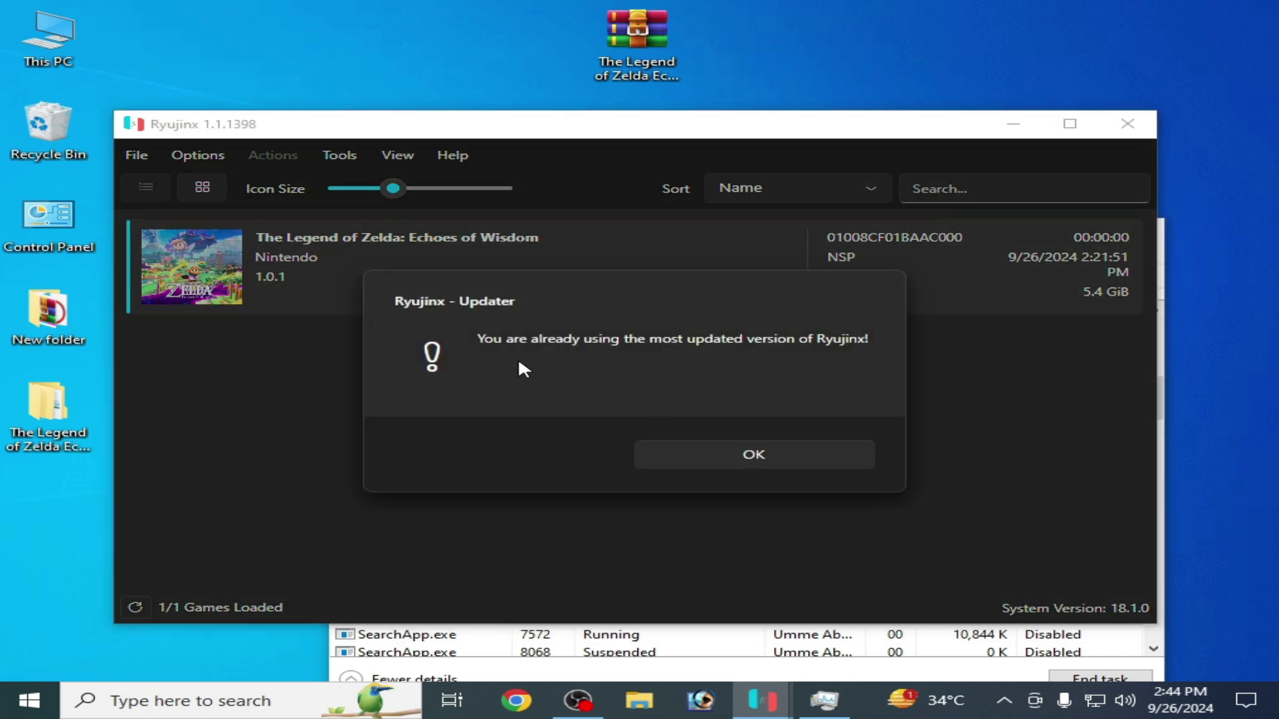
pyautogui.press('Return')
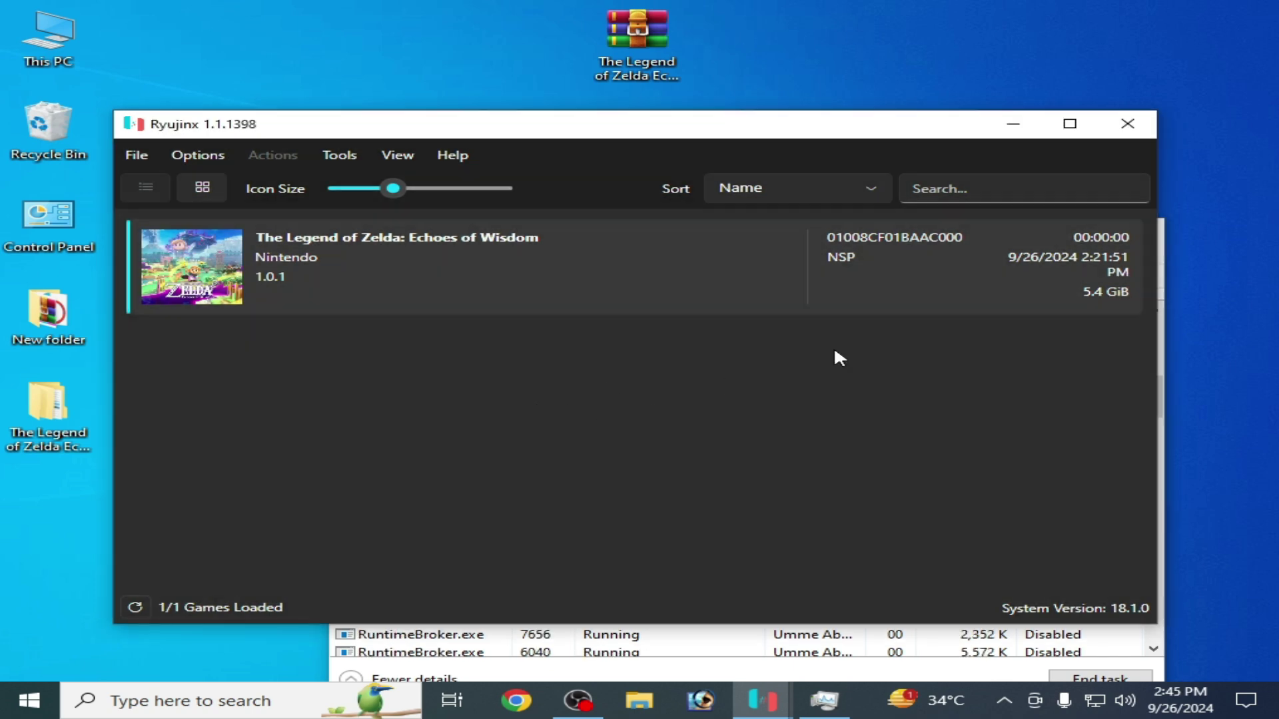
# - Close Ryujinx and relaunch it from its desktop shortcut
pyautogui.click(1128, 124)
pyautogui.moveTo(620, 235); pyautogui.dragTo(644, 377)
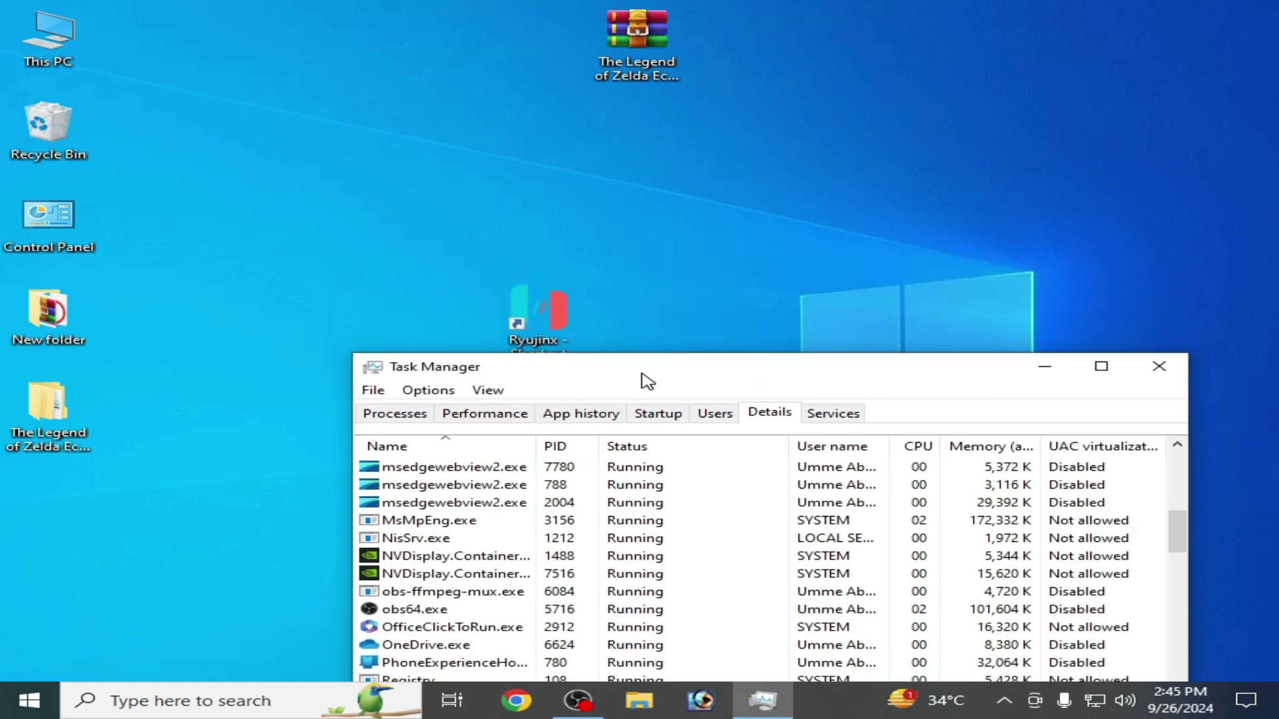
pyautogui.rightClick(556, 319)
pyautogui.click(600, 199)
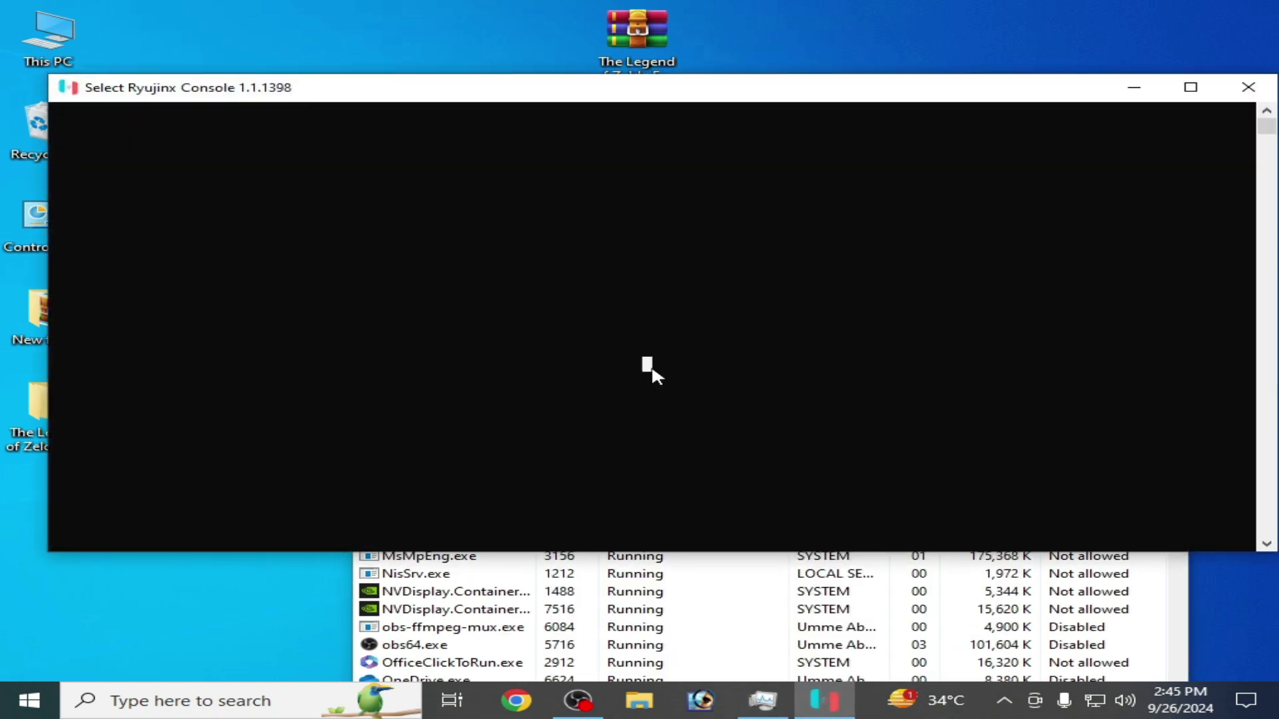
# - Bring Task Manager forward, expand the relaunched Ryujinx process group and go to the details of its Ryujinx Console 1.1.1398 process
pyautogui.click(487, 611)
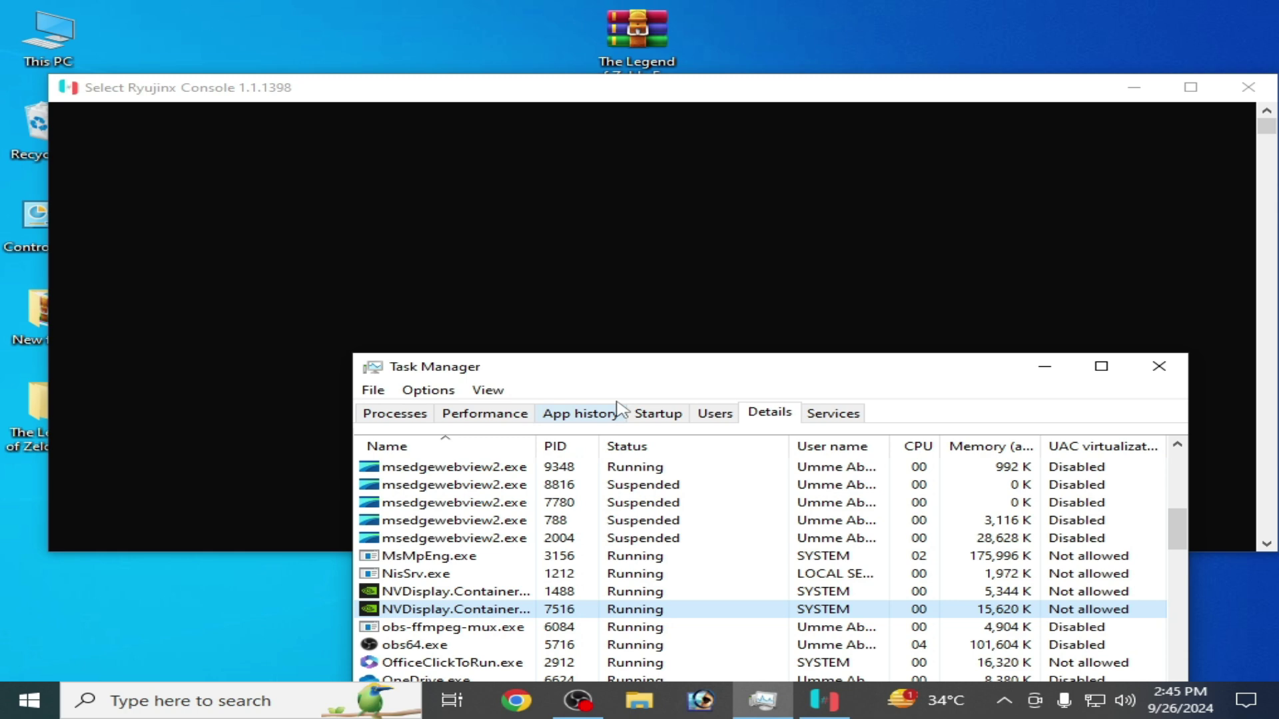
pyautogui.moveTo(644, 372); pyautogui.dragTo(616, 115)
pyautogui.click(394, 146)
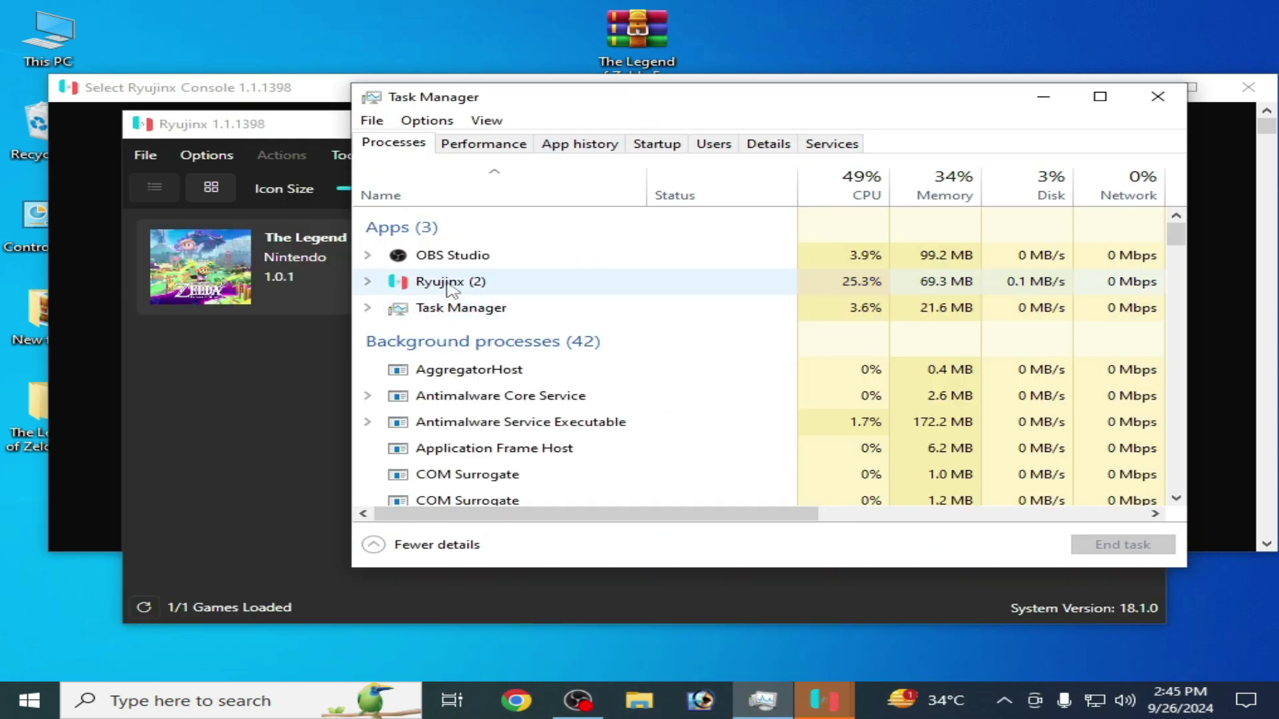
pyautogui.rightClick(448, 287)
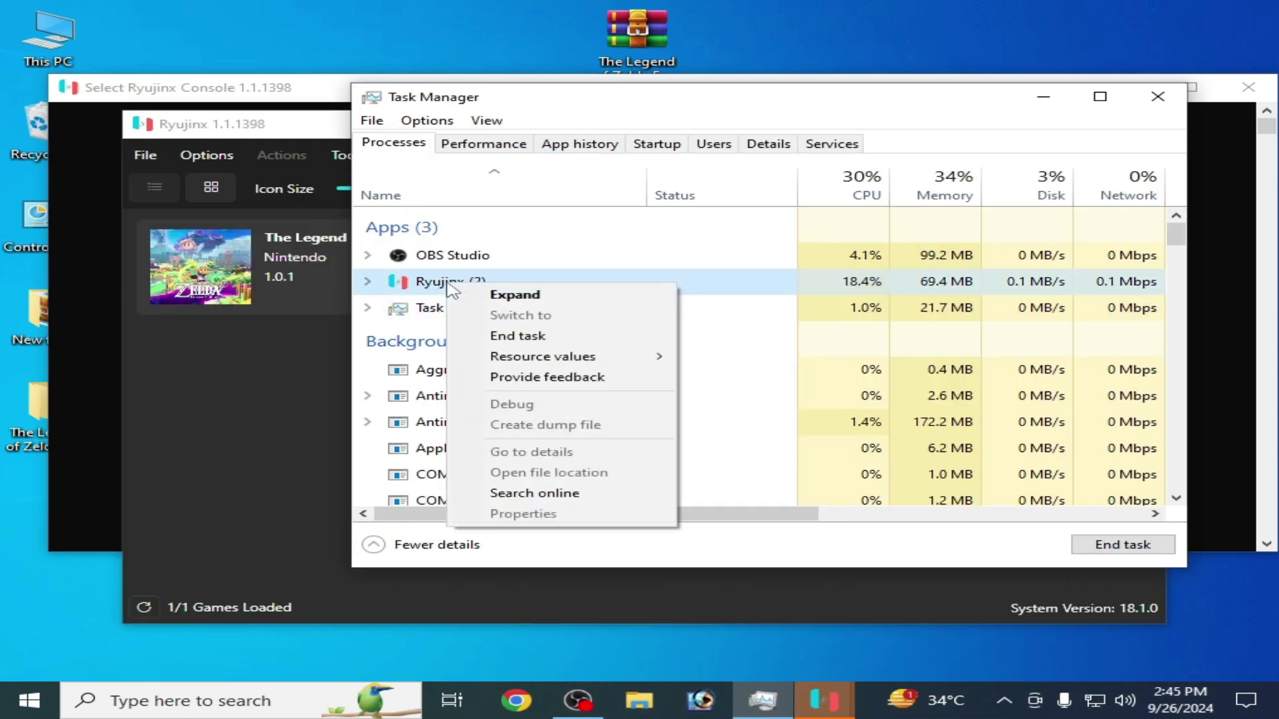
pyautogui.click(486, 294)
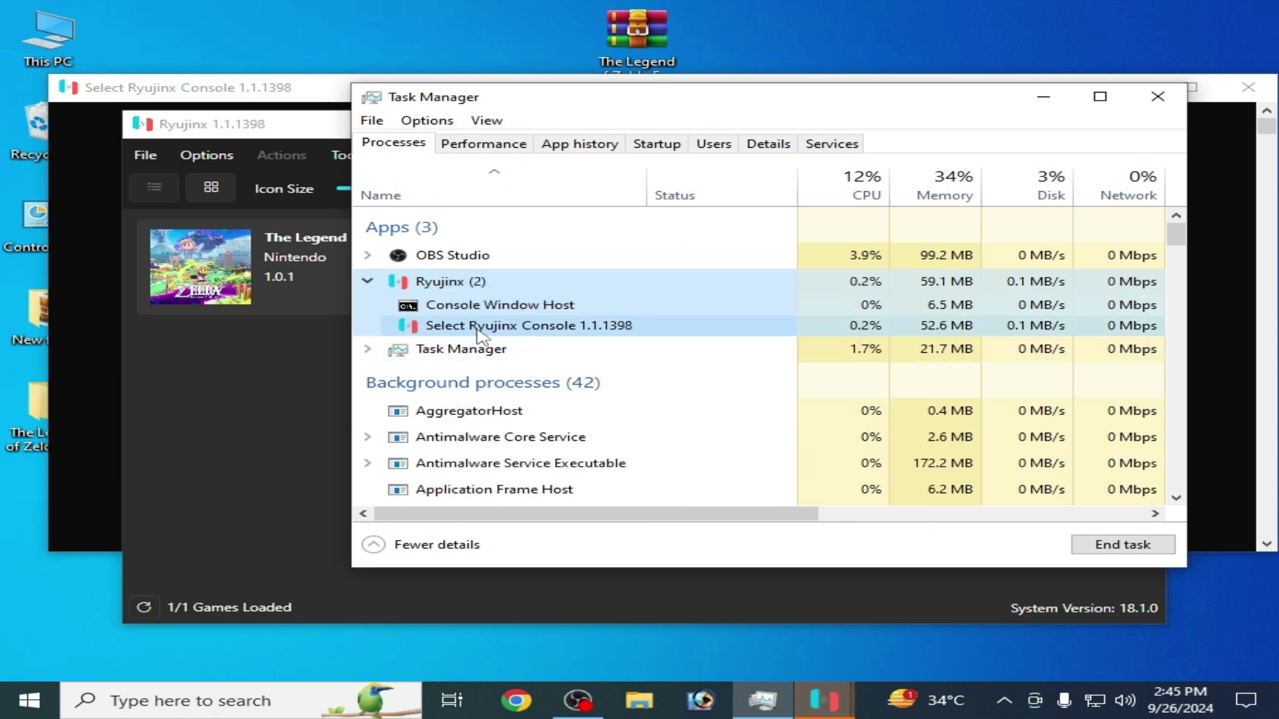
pyautogui.rightClick(479, 330)
pyautogui.click(520, 437)
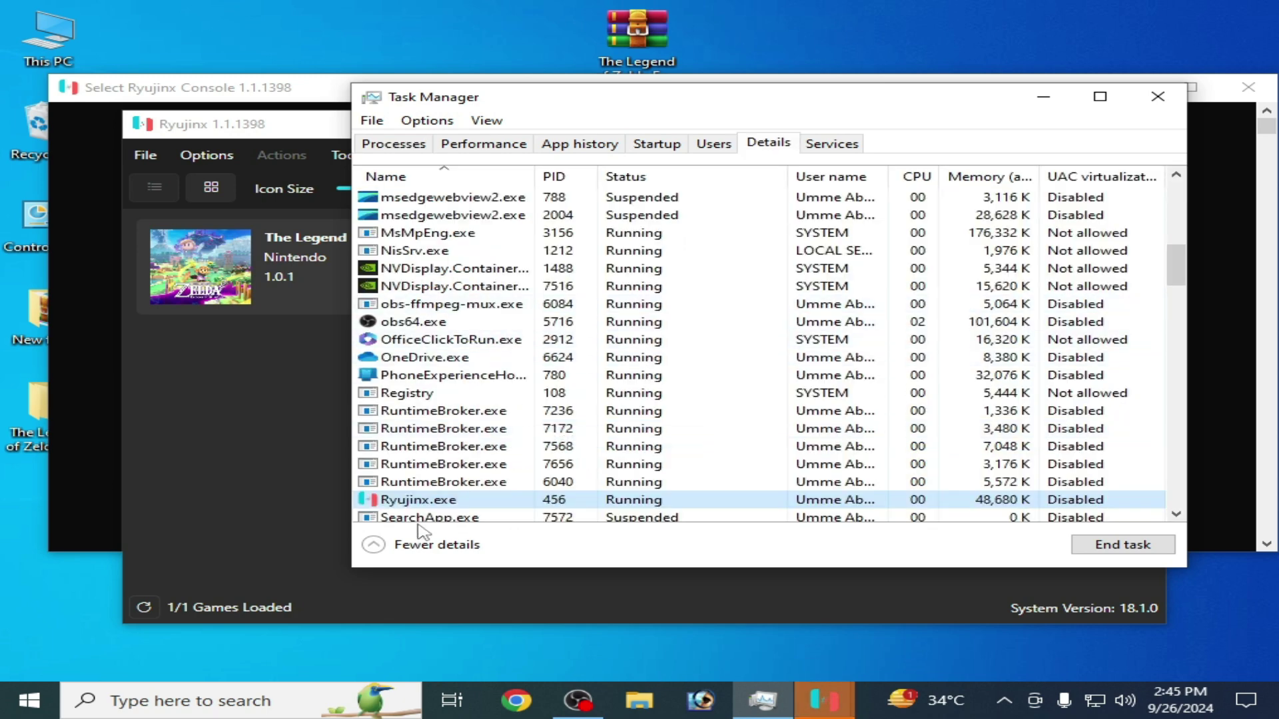
# - Give the relaunched Ryujinx.exe process High priority, confirm it and return to the Ryujinx window
pyautogui.rightClick(441, 510)
pyautogui.moveTo(526, 313)
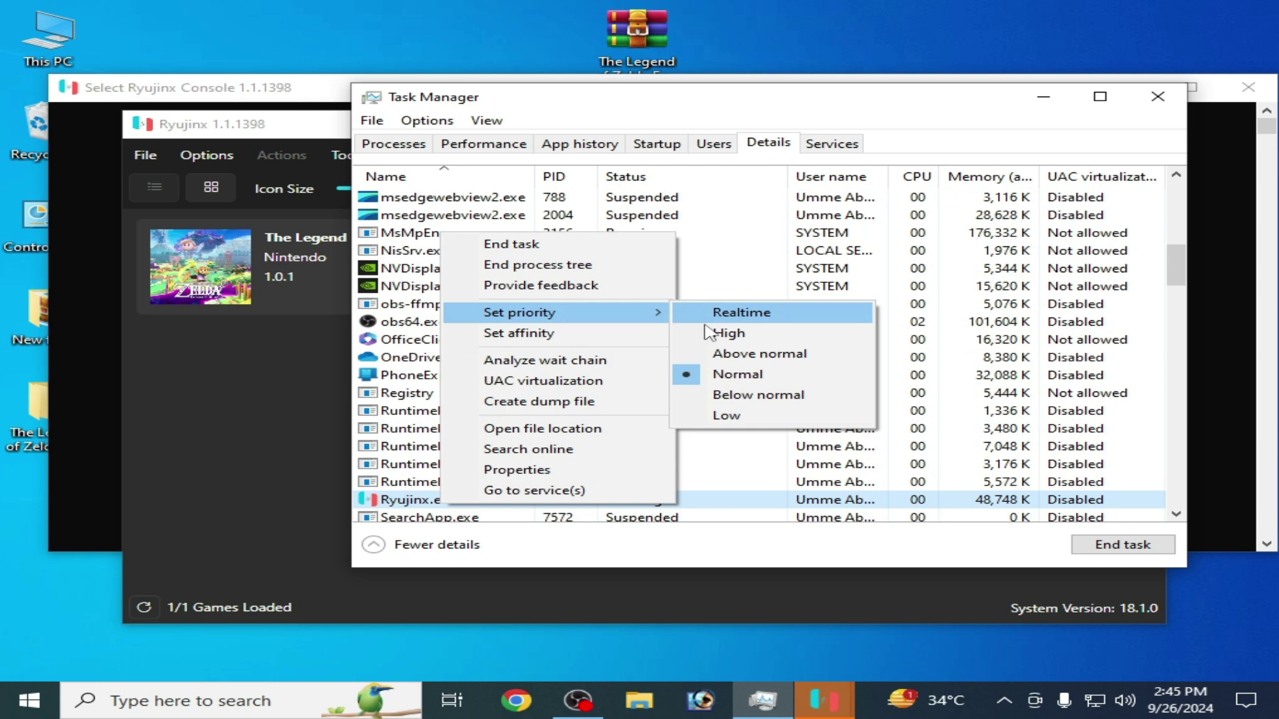
pyautogui.click(721, 336)
pyautogui.click(650, 374)
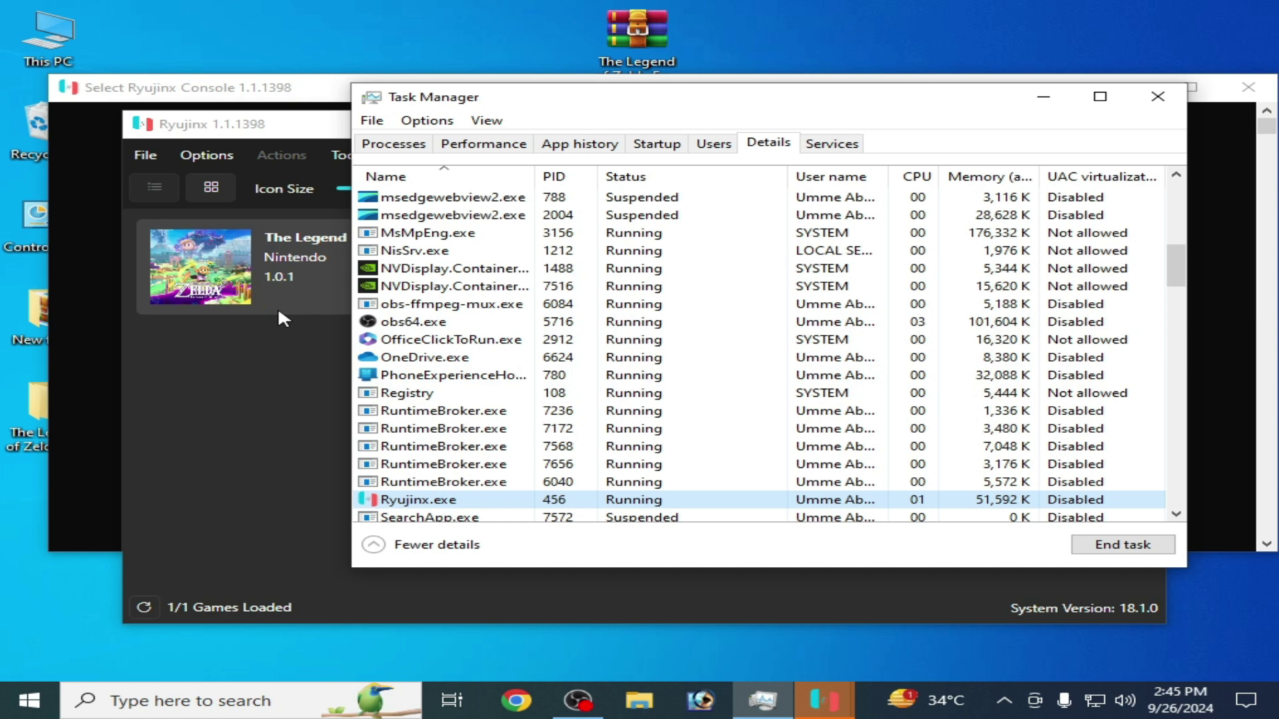
pyautogui.click(278, 353)
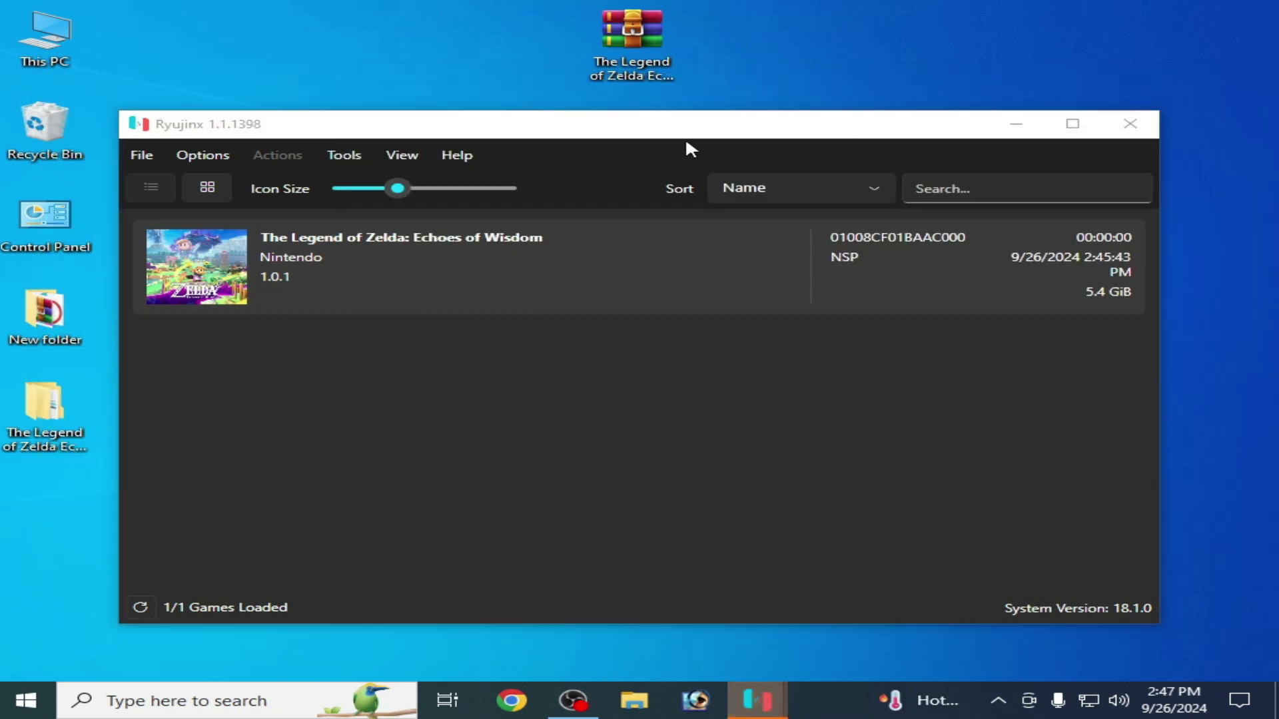
# - Open the Windows graphics settings from the display settings and remove the existing Ryujinx entry from the graphics performance preferences
pyautogui.moveTo(739, 133); pyautogui.dragTo(733, 215)
pyautogui.rightClick(830, 77)
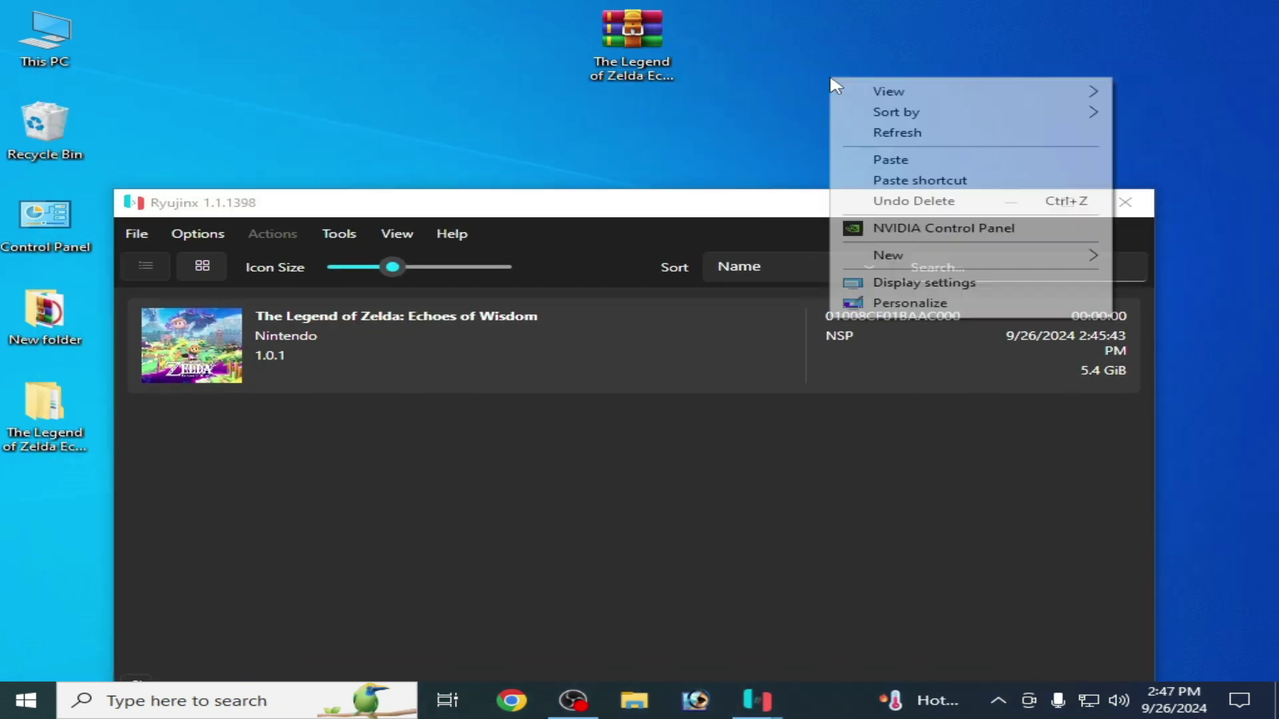
pyautogui.click(916, 284)
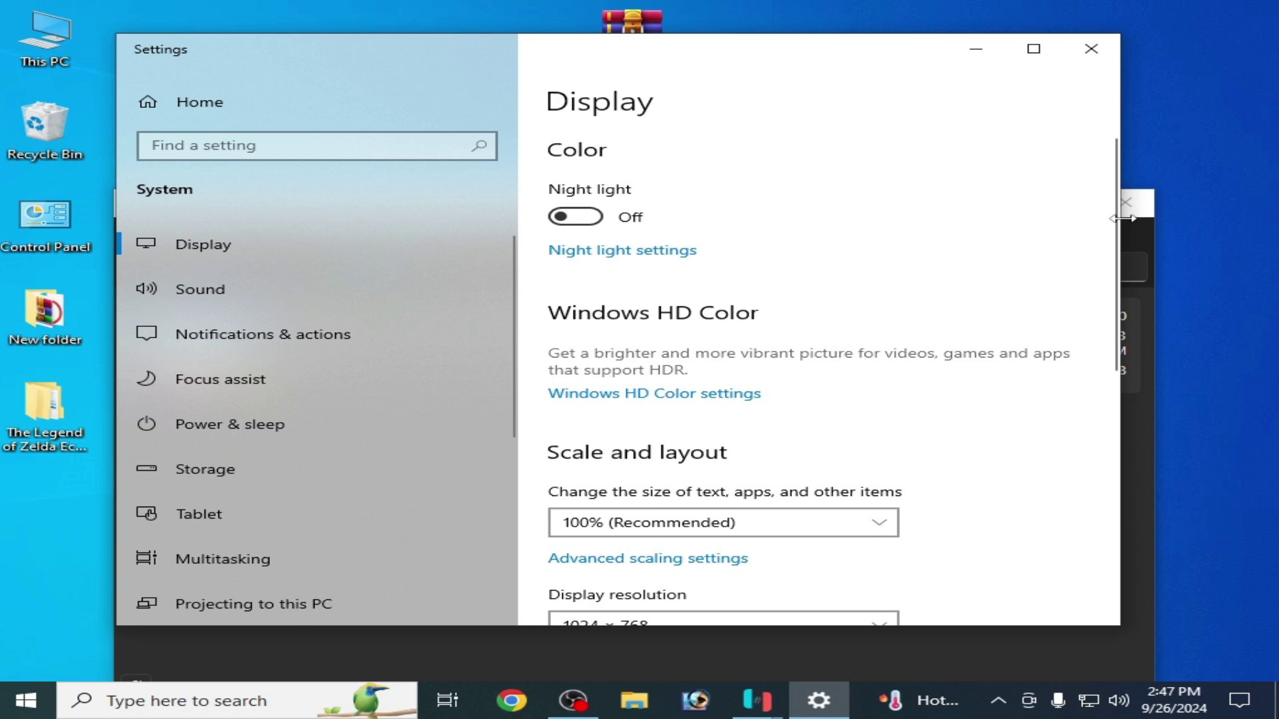
pyautogui.moveTo(1116, 229); pyautogui.dragTo(1090, 409)
pyautogui.click(617, 471)
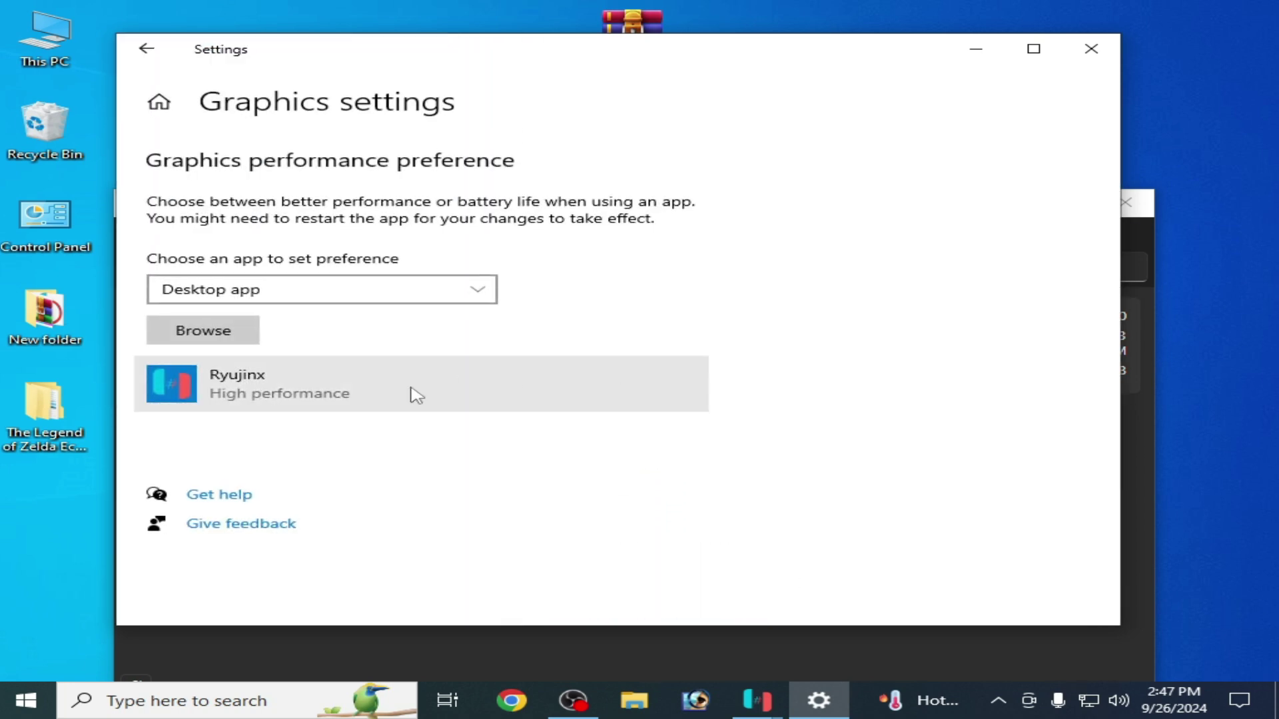
pyautogui.click(339, 404)
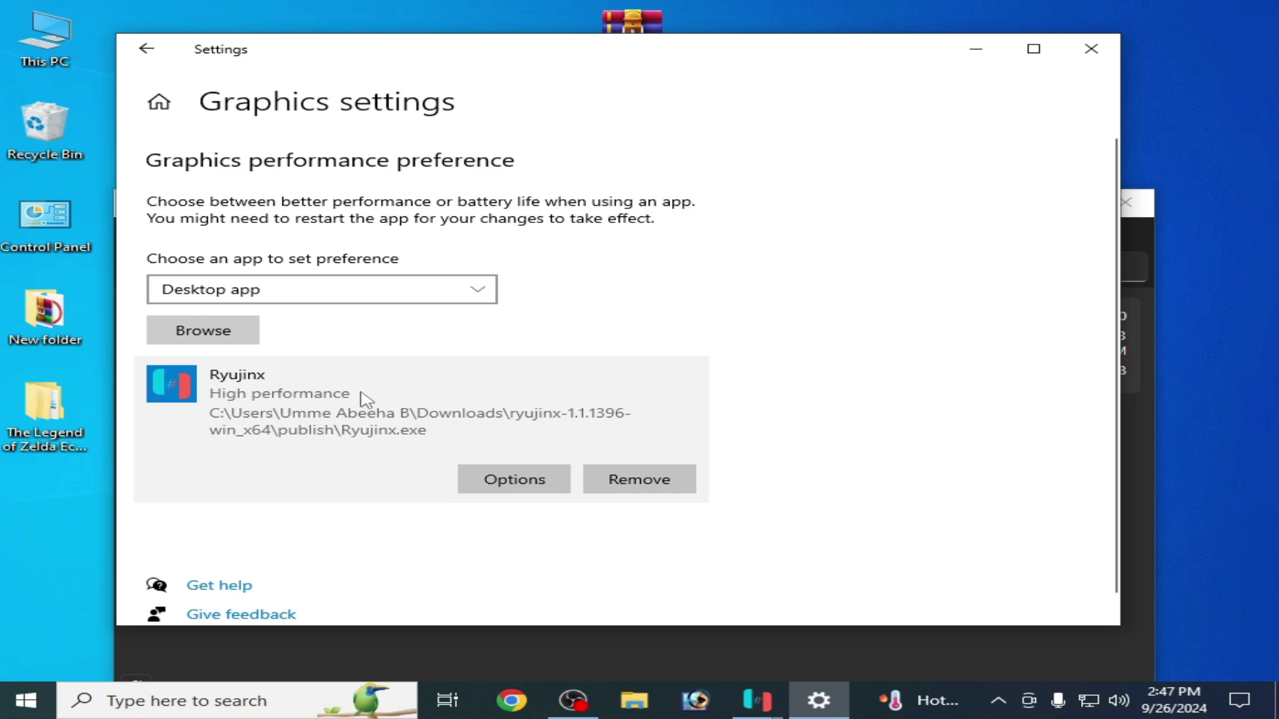
pyautogui.click(621, 482)
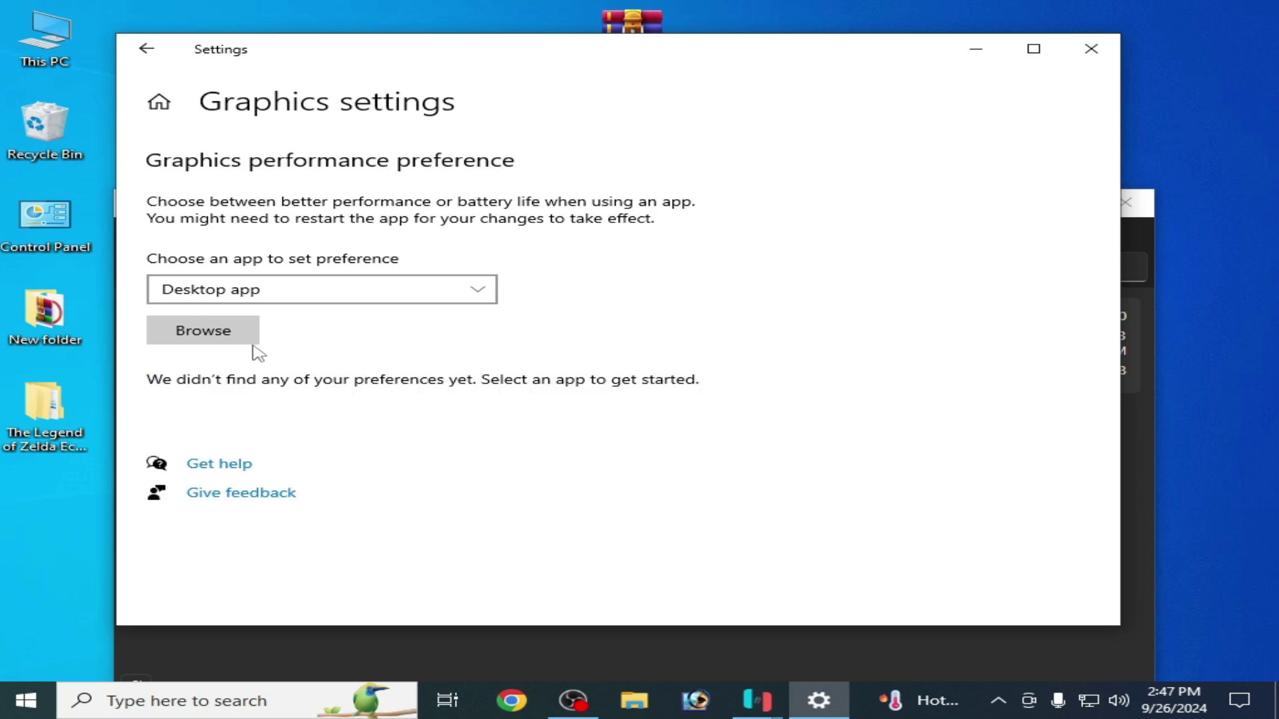
# - Add the Ryujinx application to the graphics performance preferences, using the desktop shortcut's file location to find its executable
pyautogui.click(222, 333)
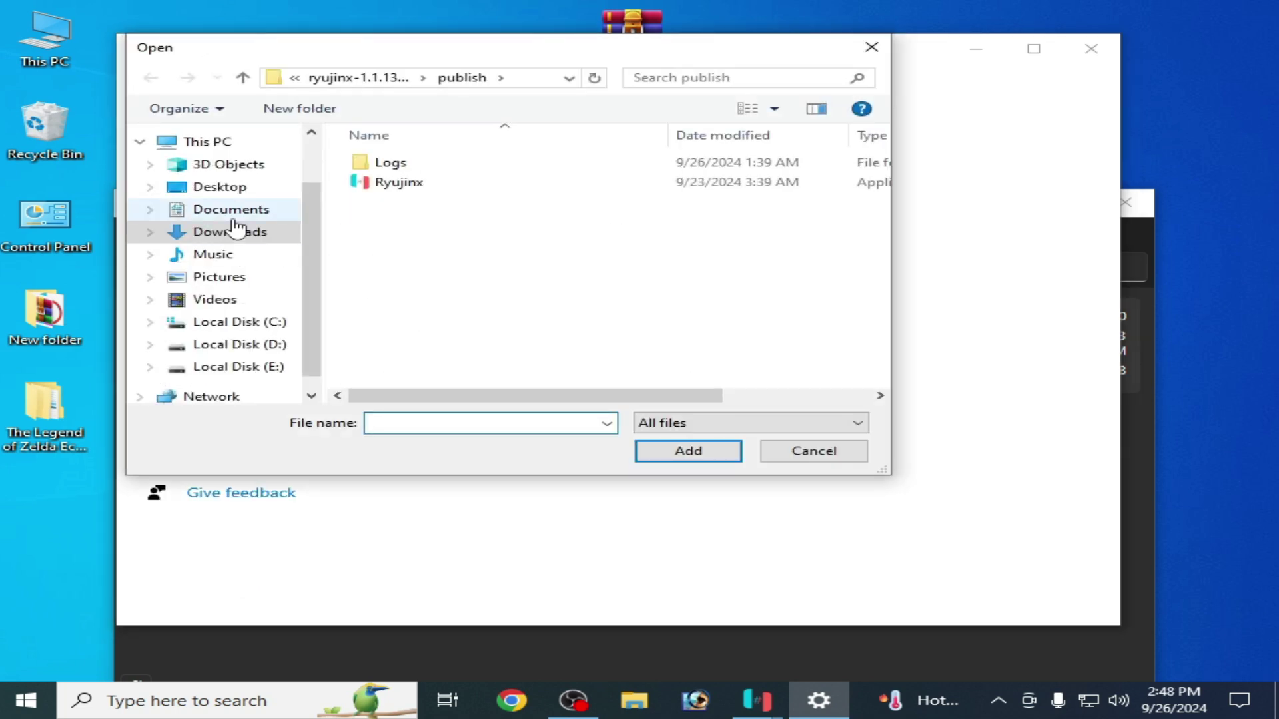
pyautogui.click(230, 212)
pyautogui.click(221, 190)
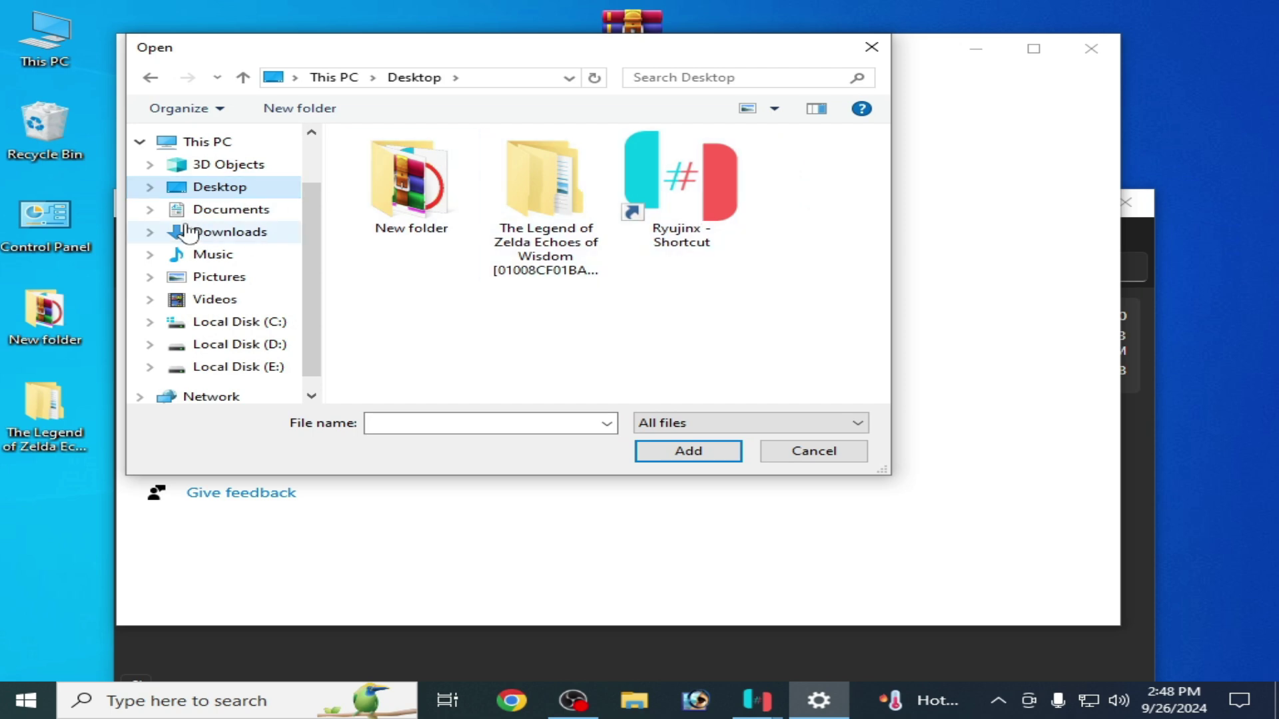
pyautogui.click(673, 200)
pyautogui.rightClick(668, 180)
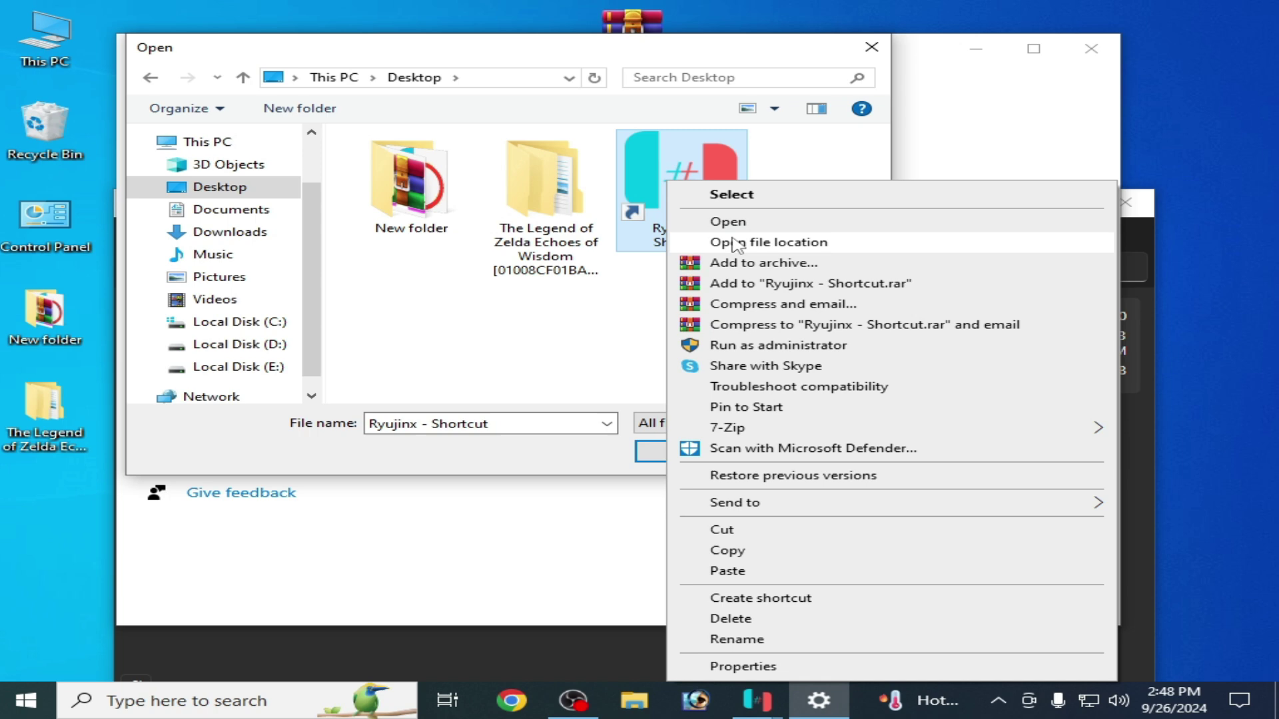
pyautogui.click(730, 243)
pyautogui.click(688, 451)
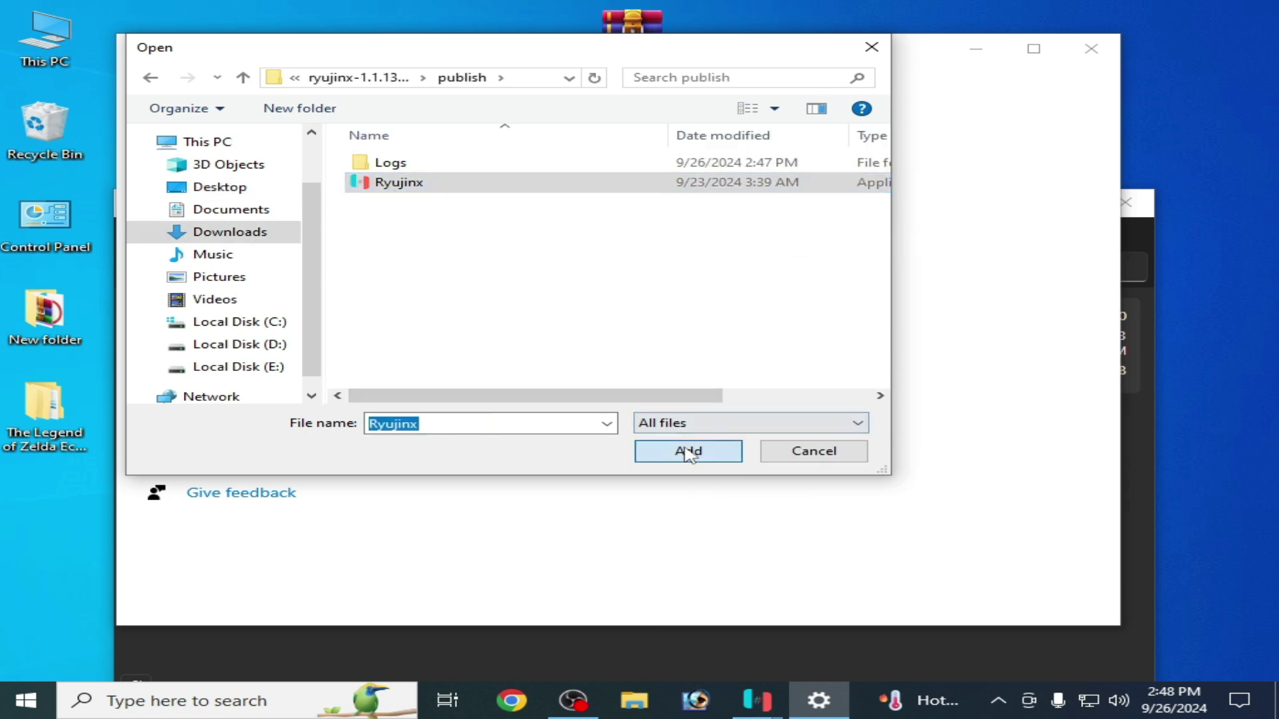
# - Set Ryujinx's graphics preference to High performance, save it, close Settings and move the Ryujinx window slightly up
pyautogui.click(494, 483)
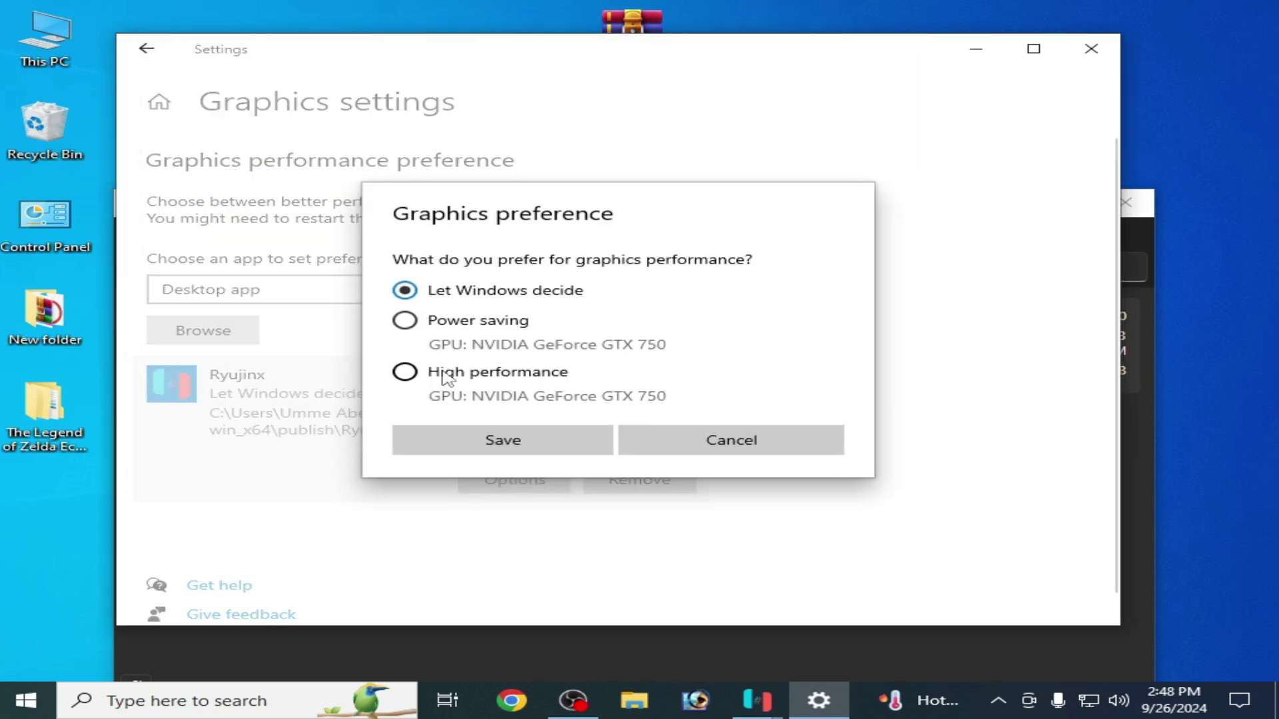
pyautogui.click(404, 374)
pyautogui.click(537, 446)
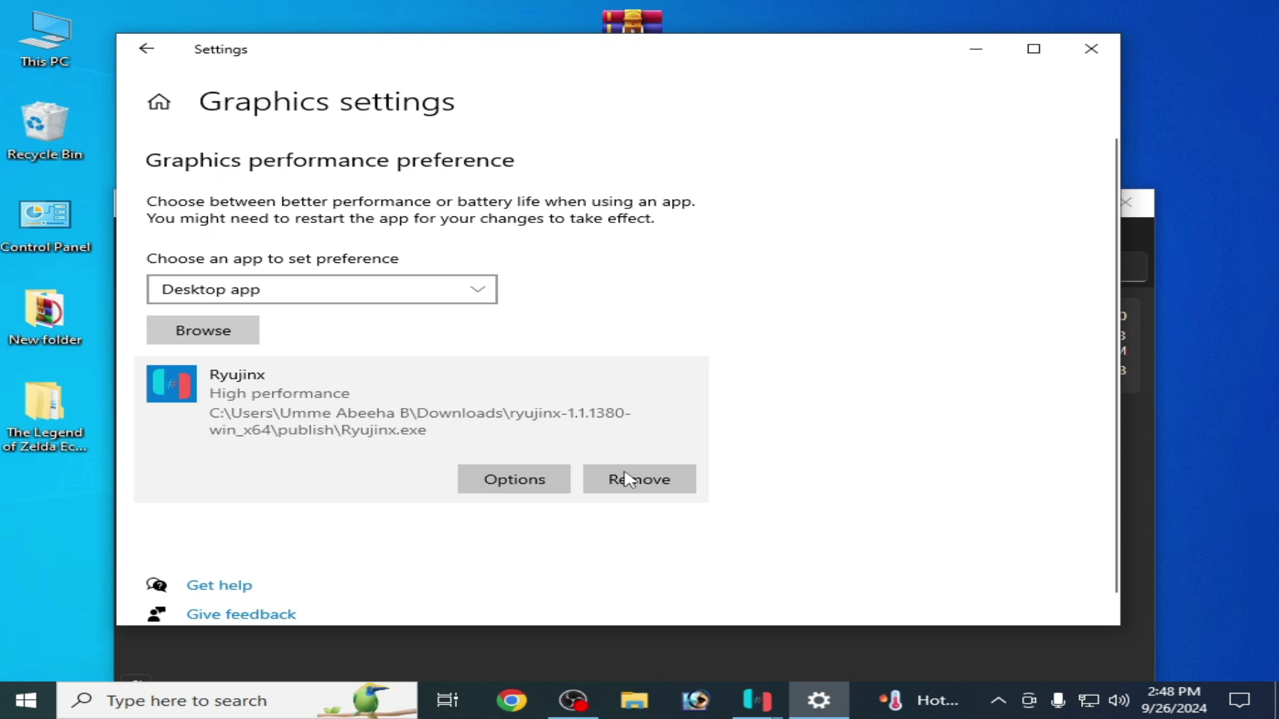
pyautogui.click(1093, 40)
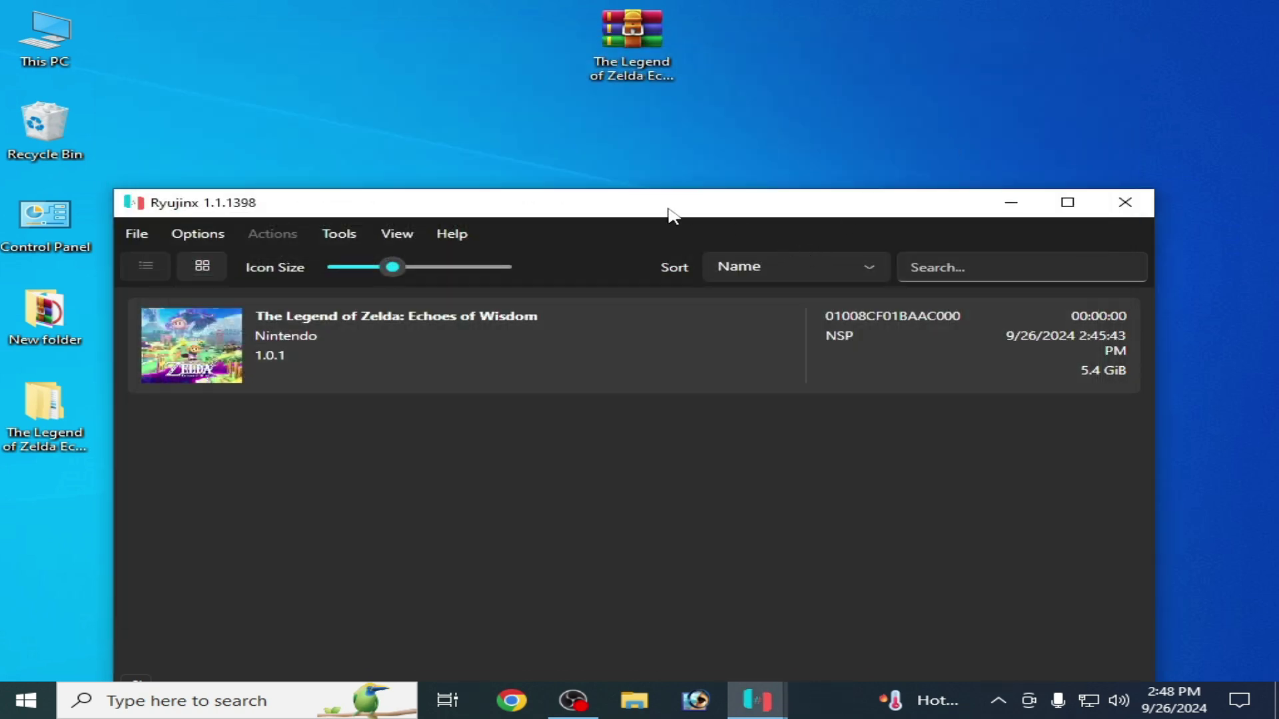
pyautogui.moveTo(668, 208); pyautogui.dragTo(679, 148)
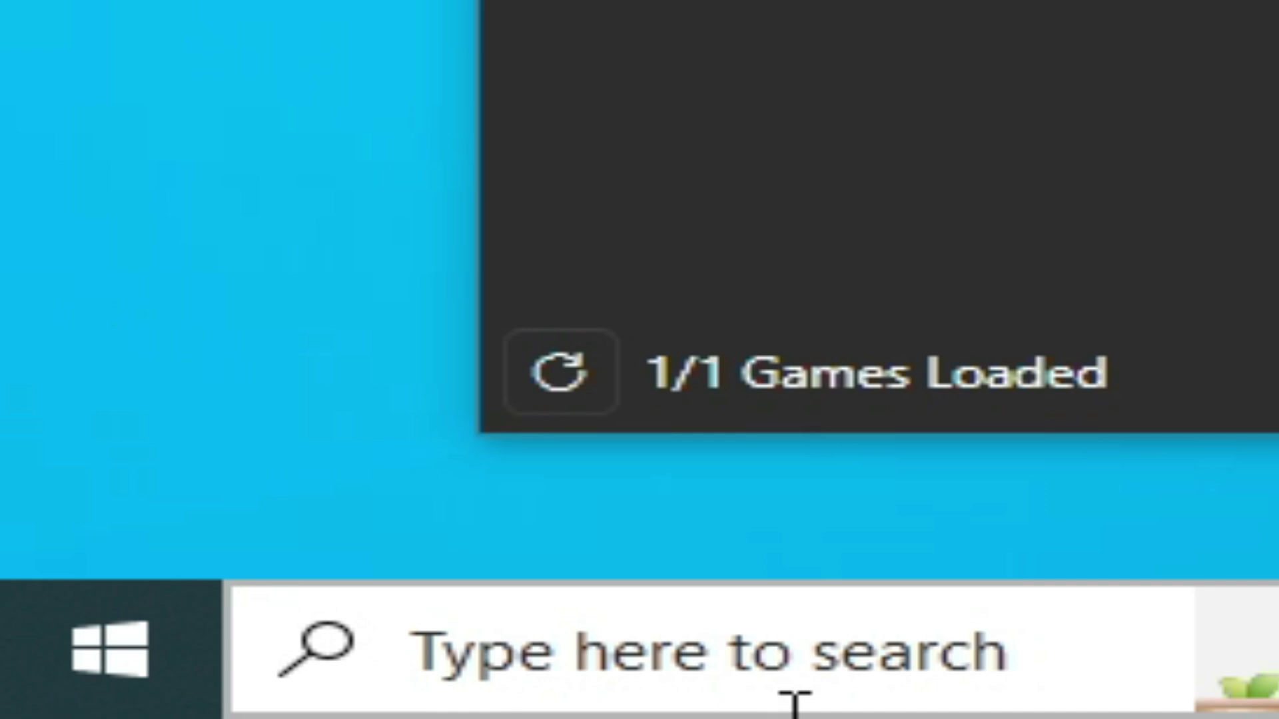
# - Search Windows for Device Manager, open it and expand the display adapters
pyautogui.click(399, 708)
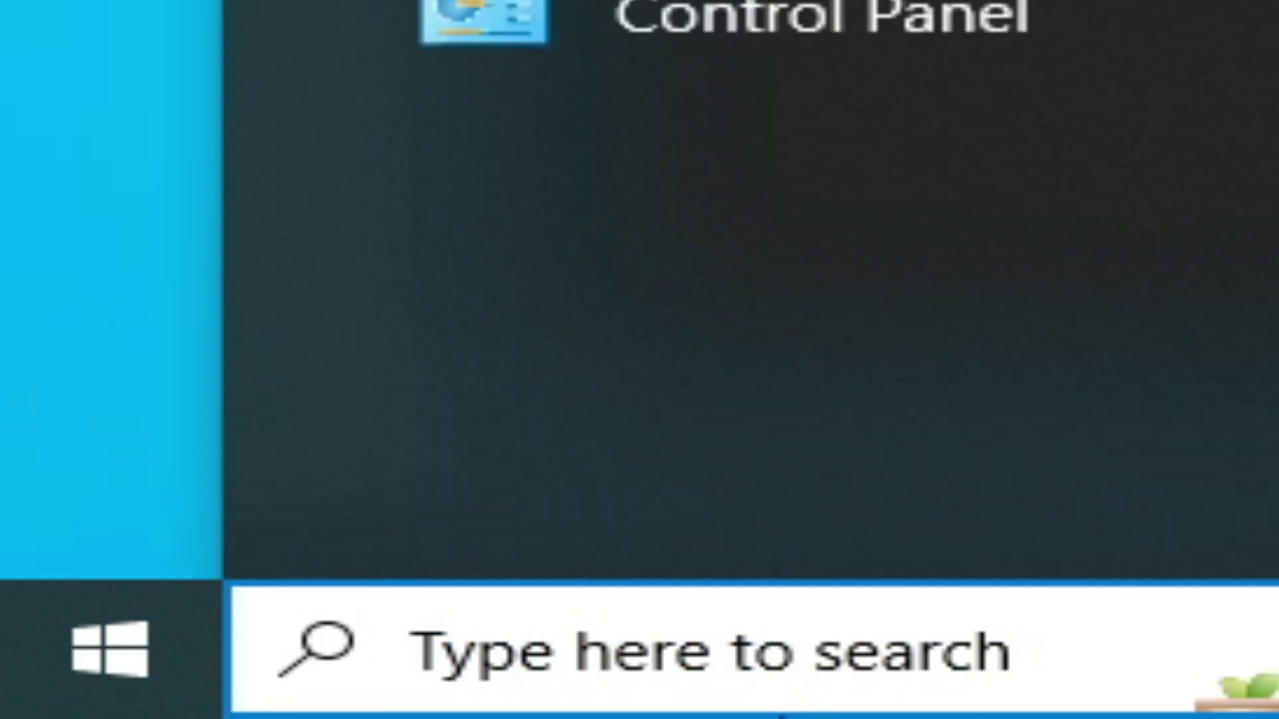
pyautogui.write('devi')
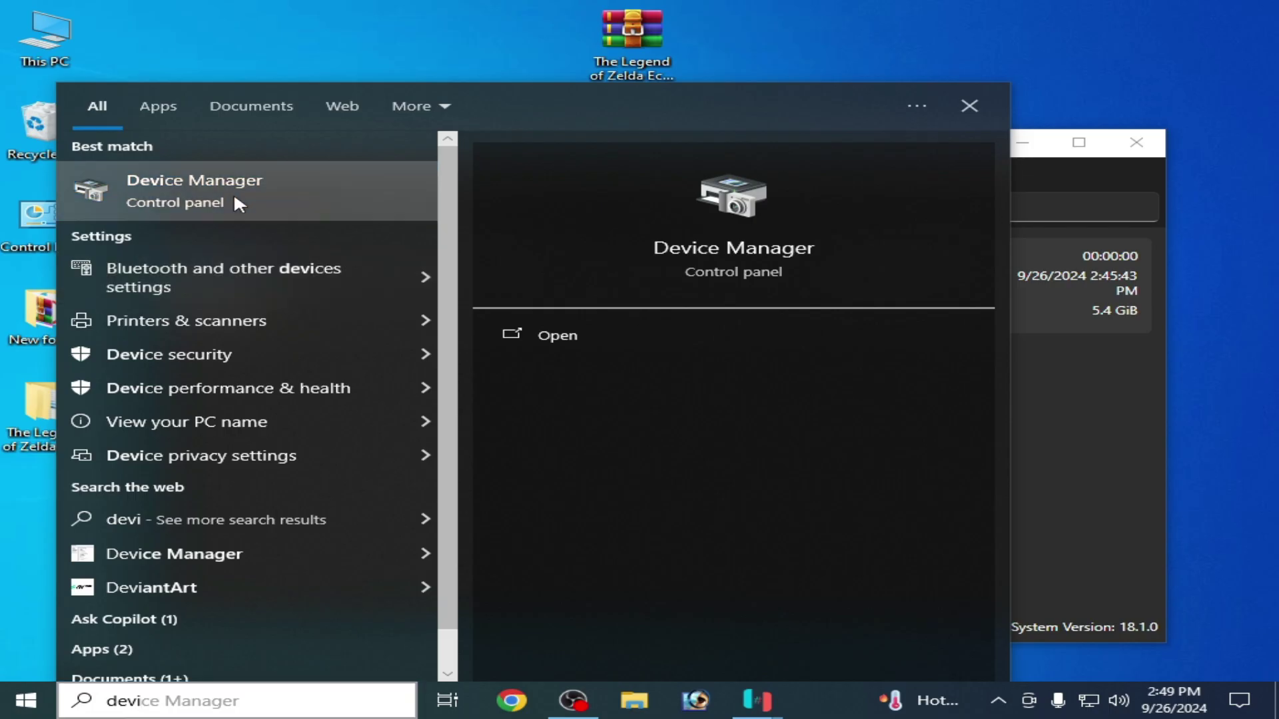
pyautogui.click(234, 191)
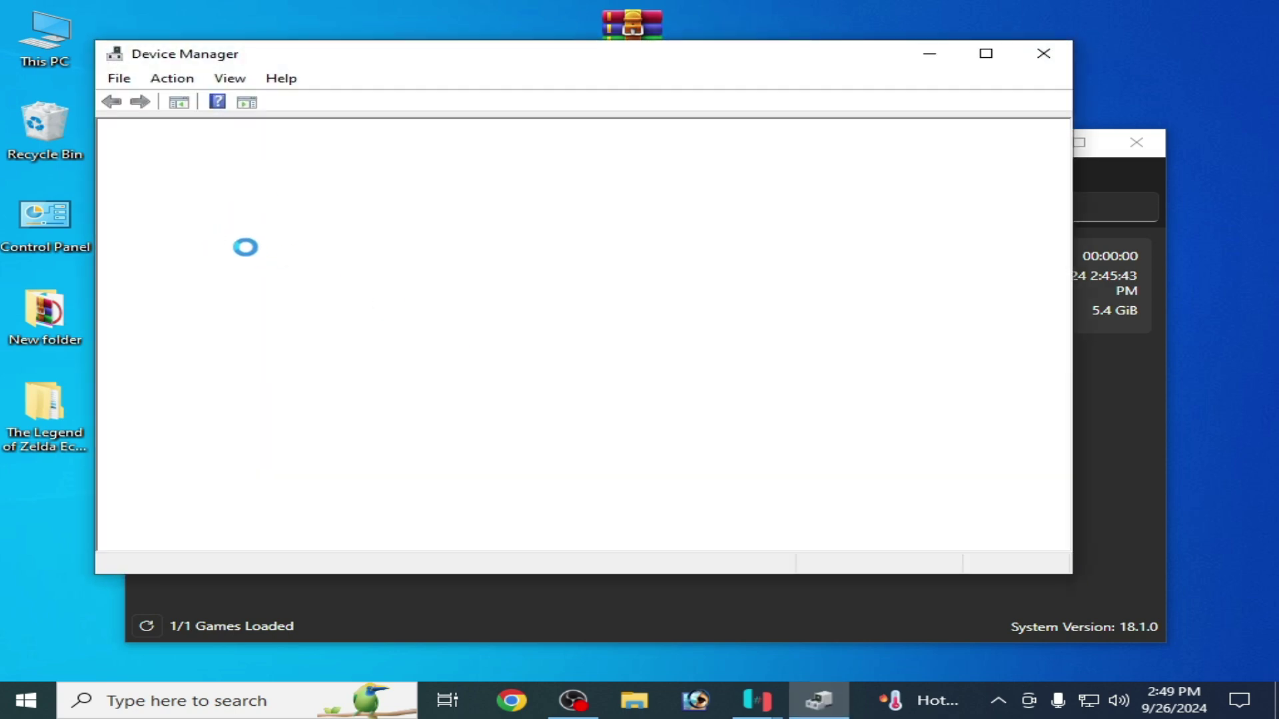
pyautogui.click(134, 195)
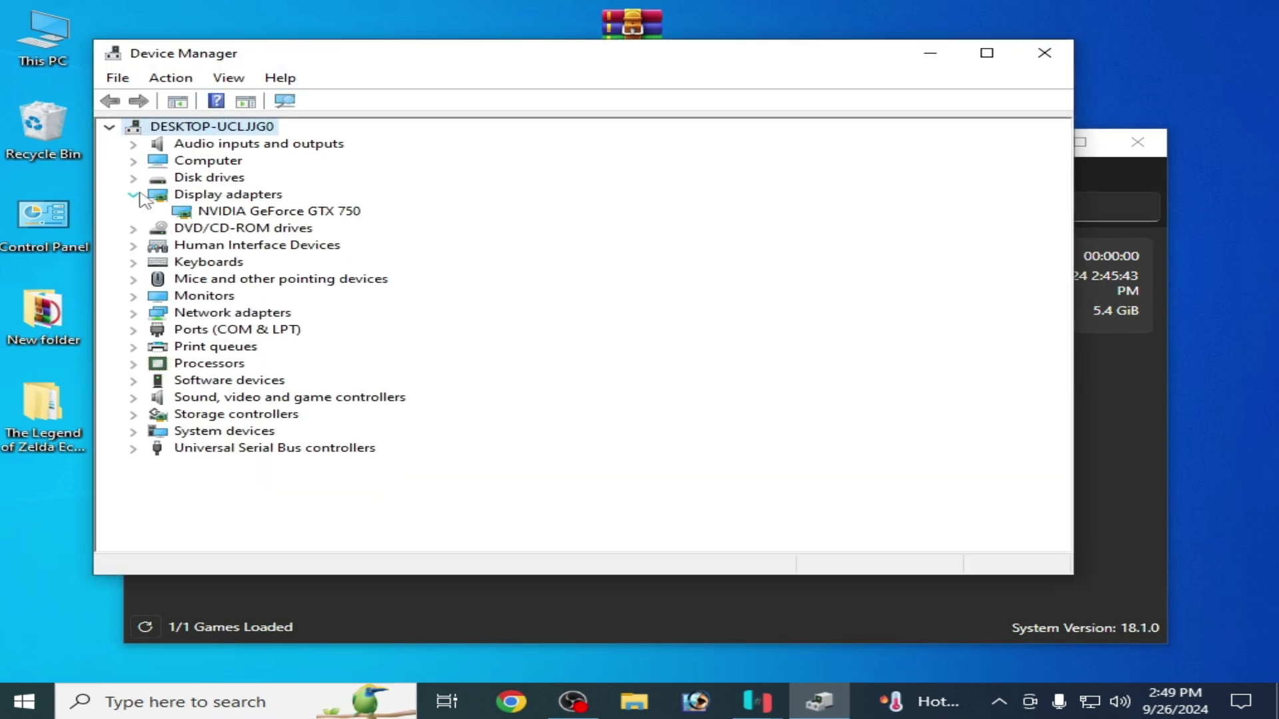
# - Open the properties of the NVIDIA GeForce GTX 750 adapter and show its driver details
pyautogui.click(238, 213)
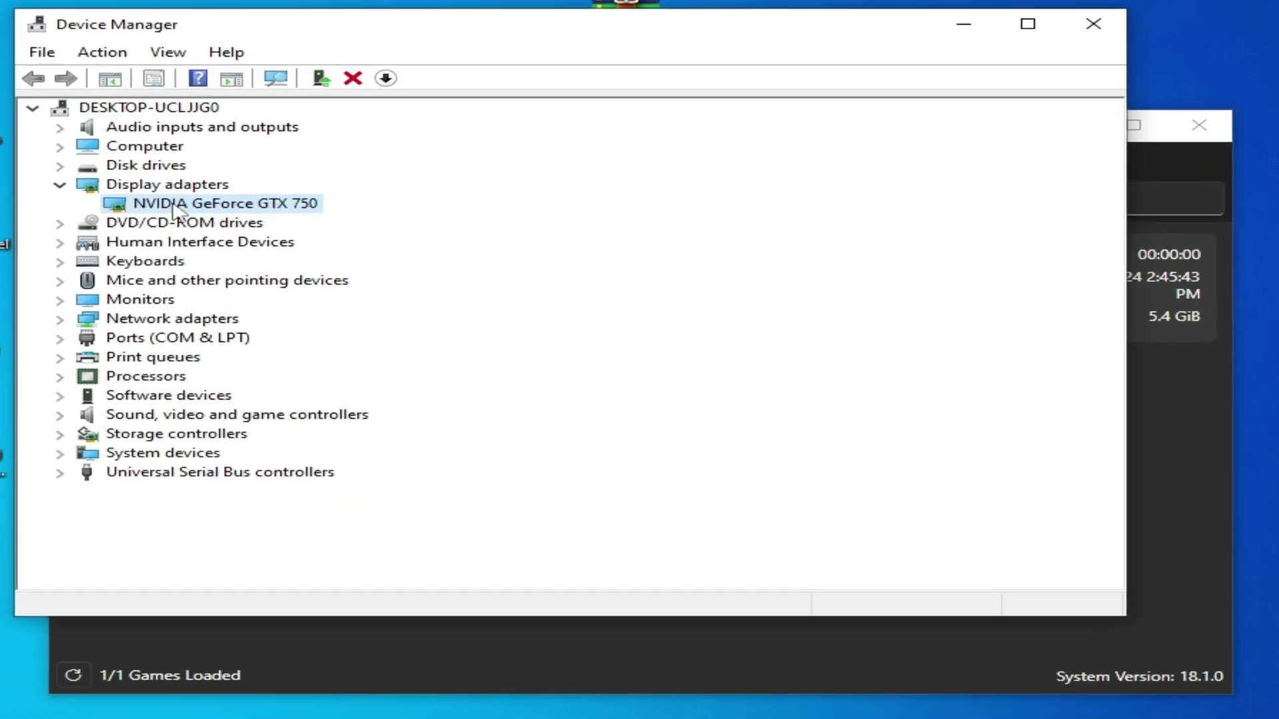
pyautogui.rightClick(175, 212)
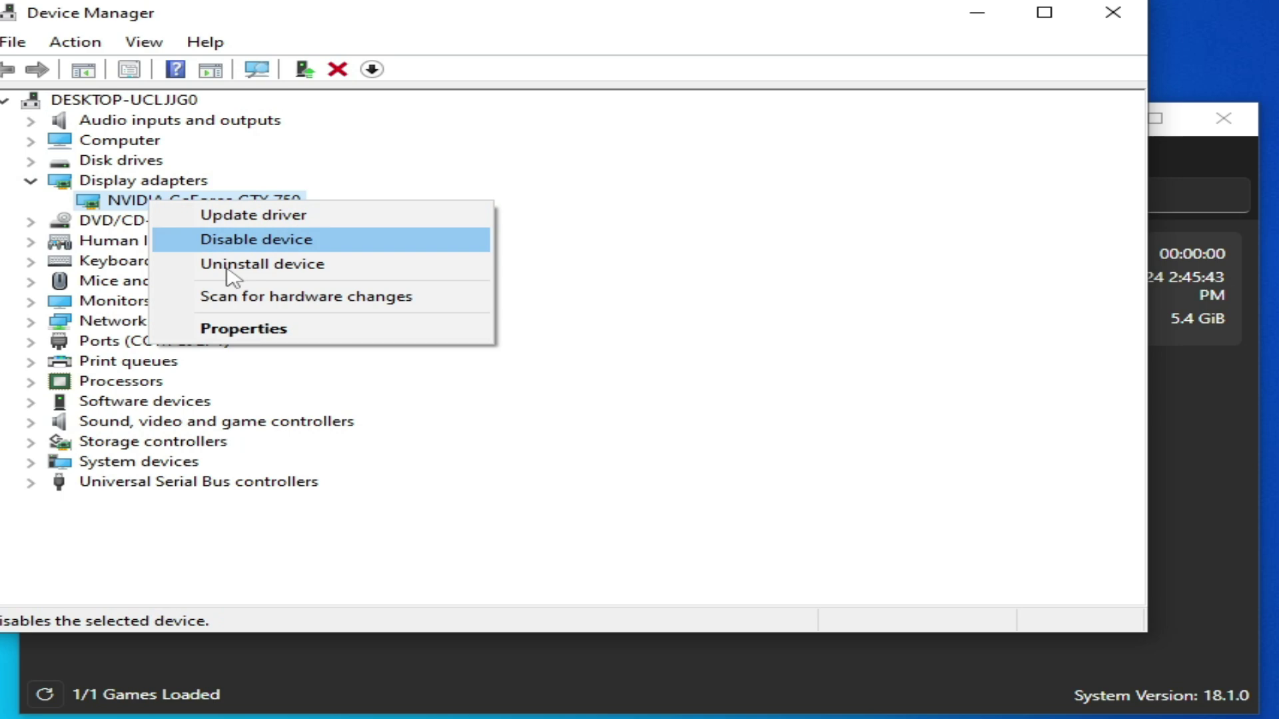
pyautogui.click(254, 325)
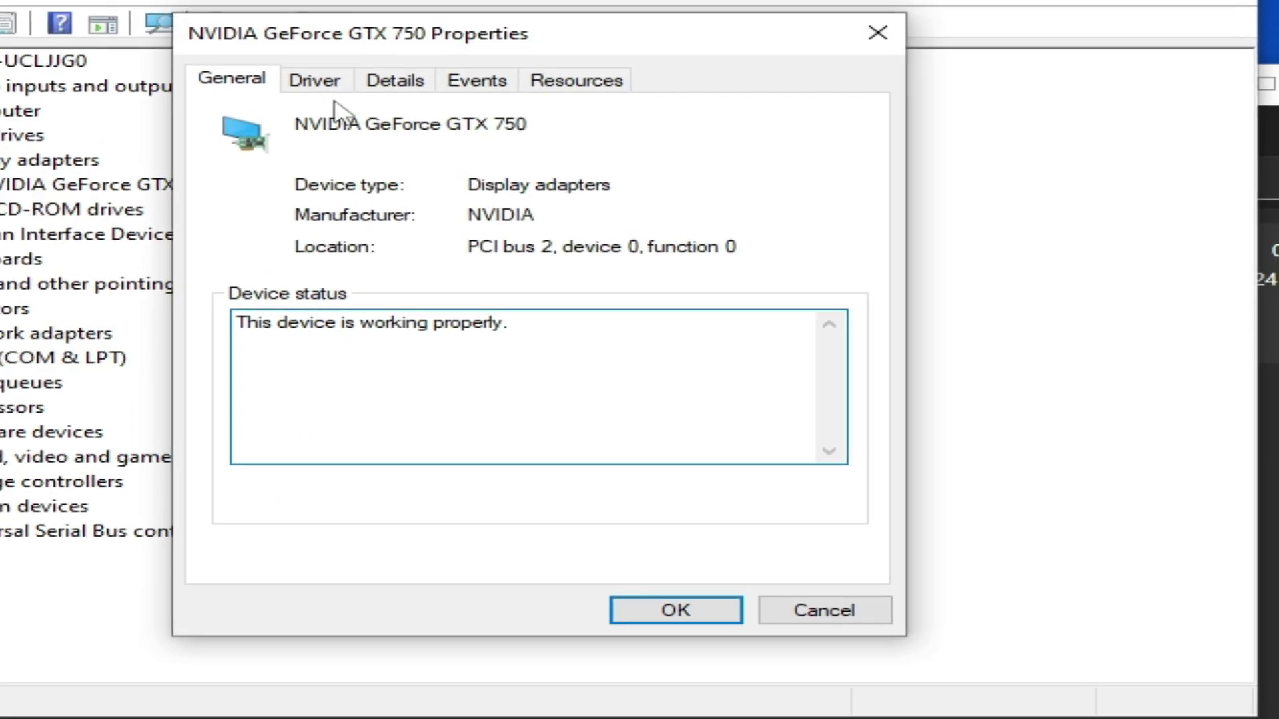
pyautogui.click(336, 93)
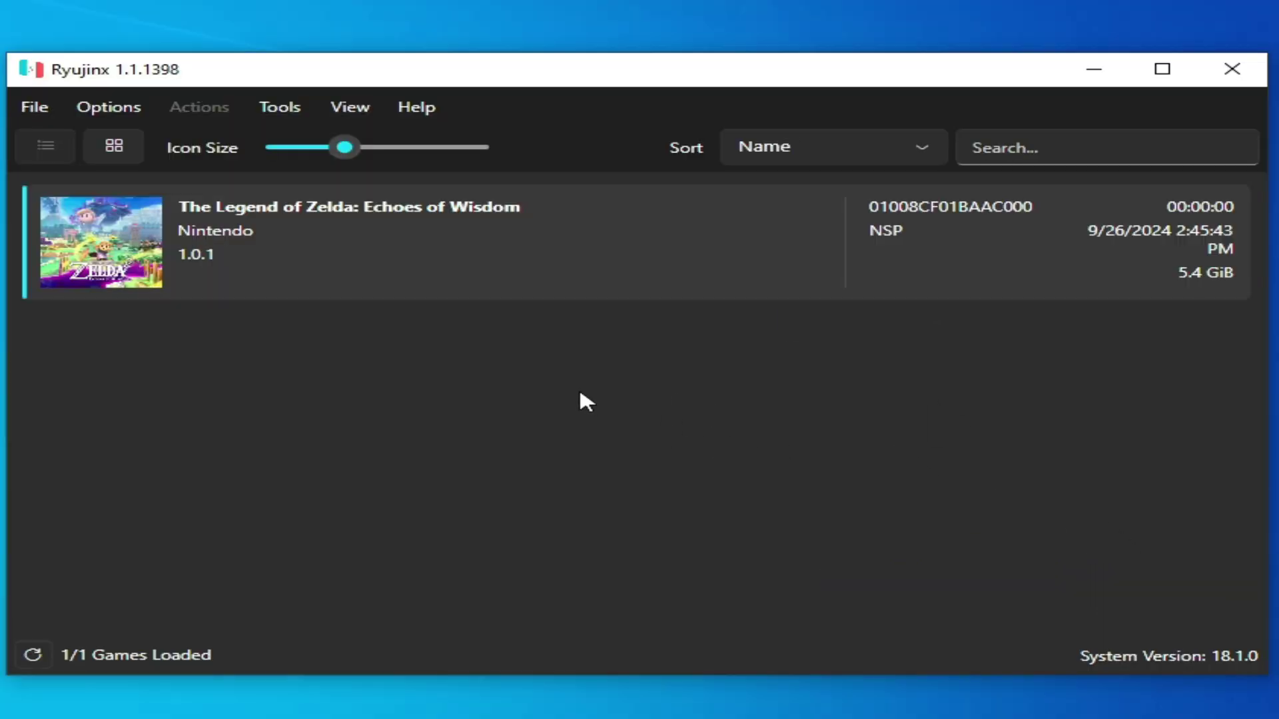
# - Open the Ryujinx data folder, check the key files in its system folder and close the window
pyautogui.click(35, 108)
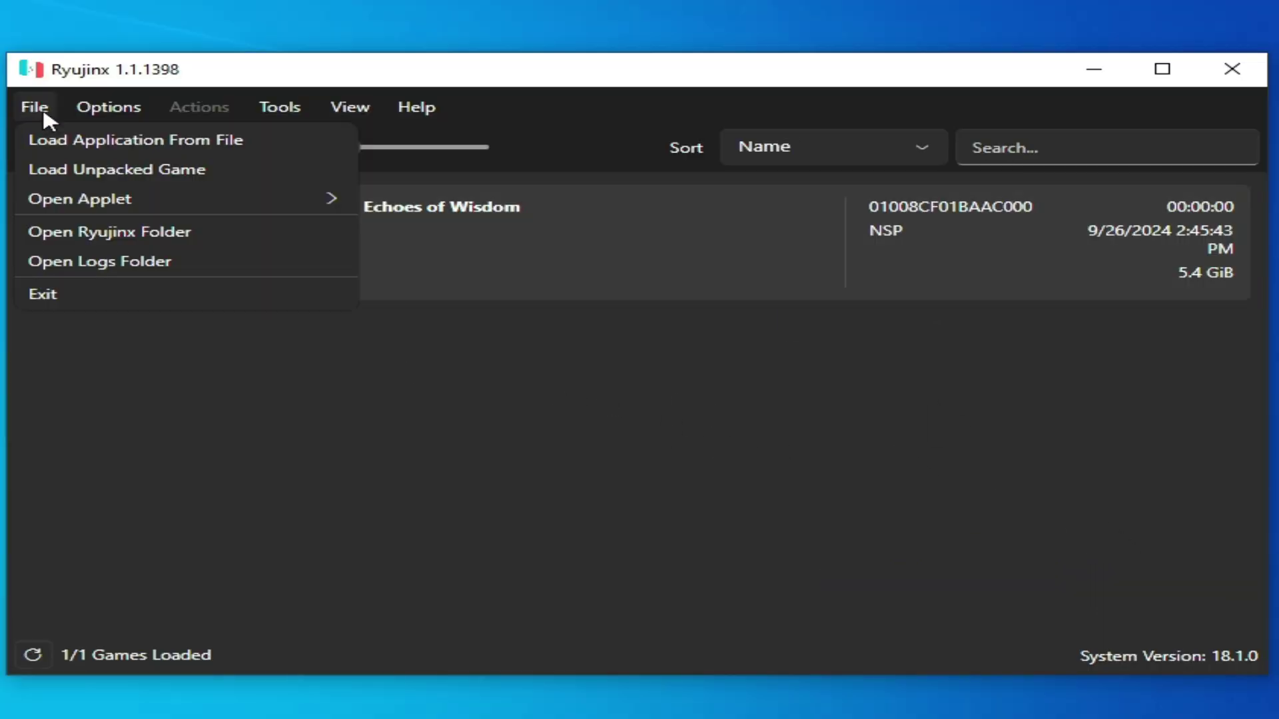
pyautogui.click(121, 233)
pyautogui.doubleClick(462, 308)
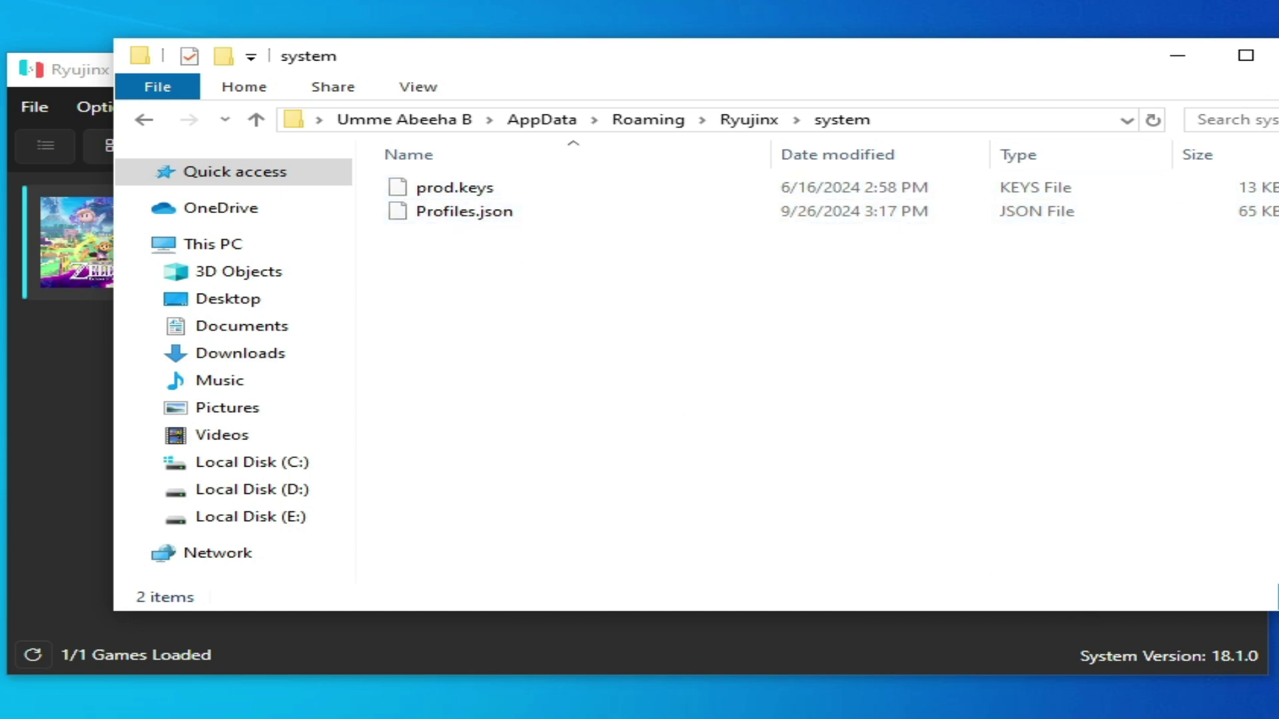
pyautogui.hotkey('alt', 'F4')
# - Run The Legend of Zelda: Echoes of Wisdom from the Ryujinx game list
pyautogui.rightClick(341, 232)
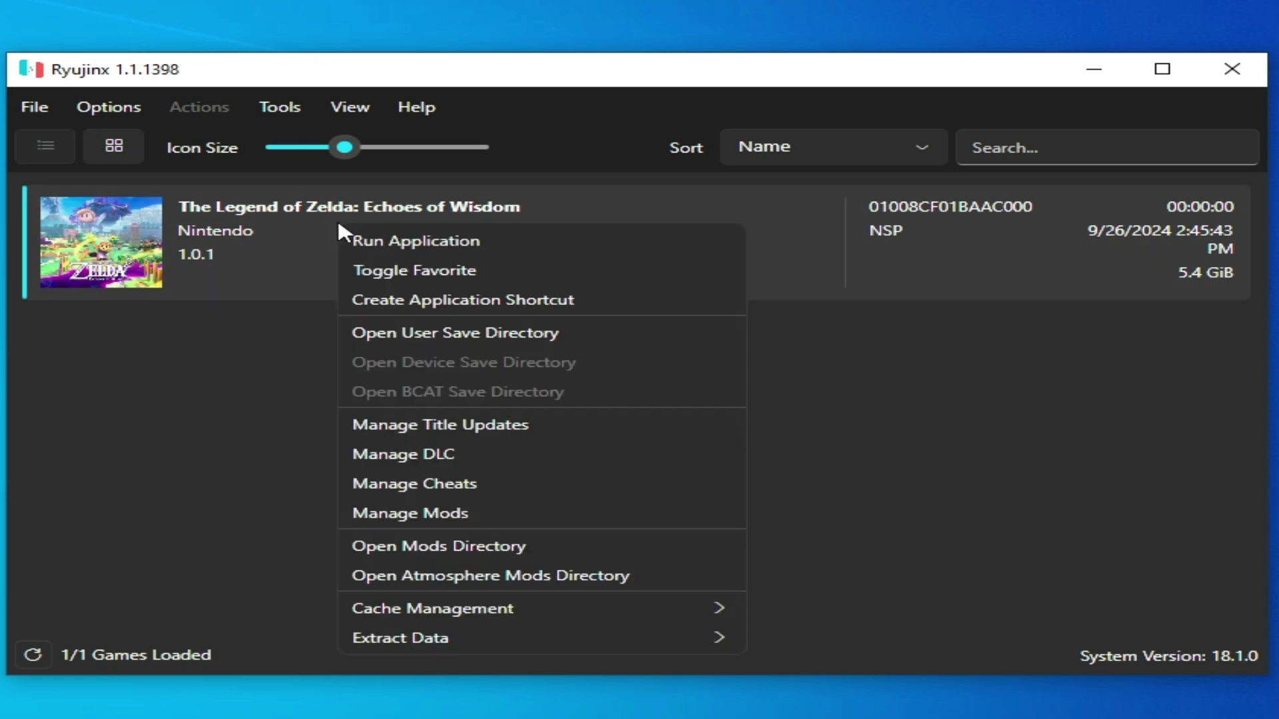
pyautogui.click(452, 245)
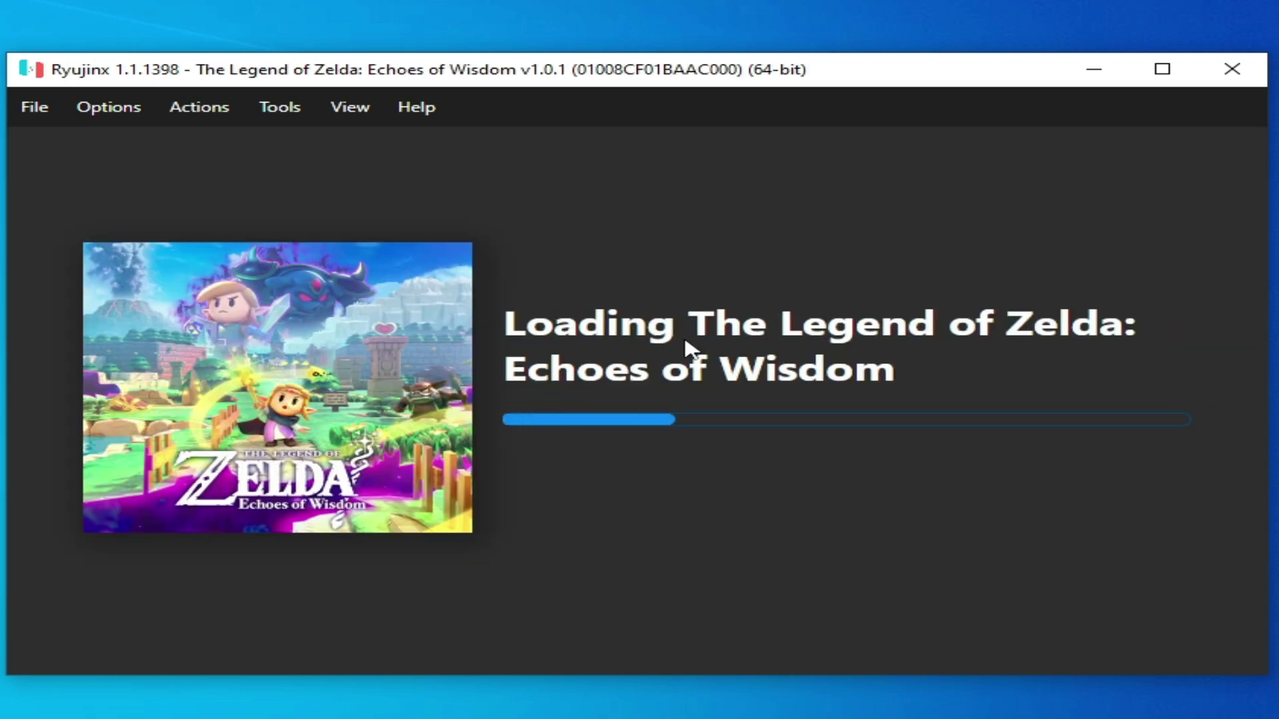